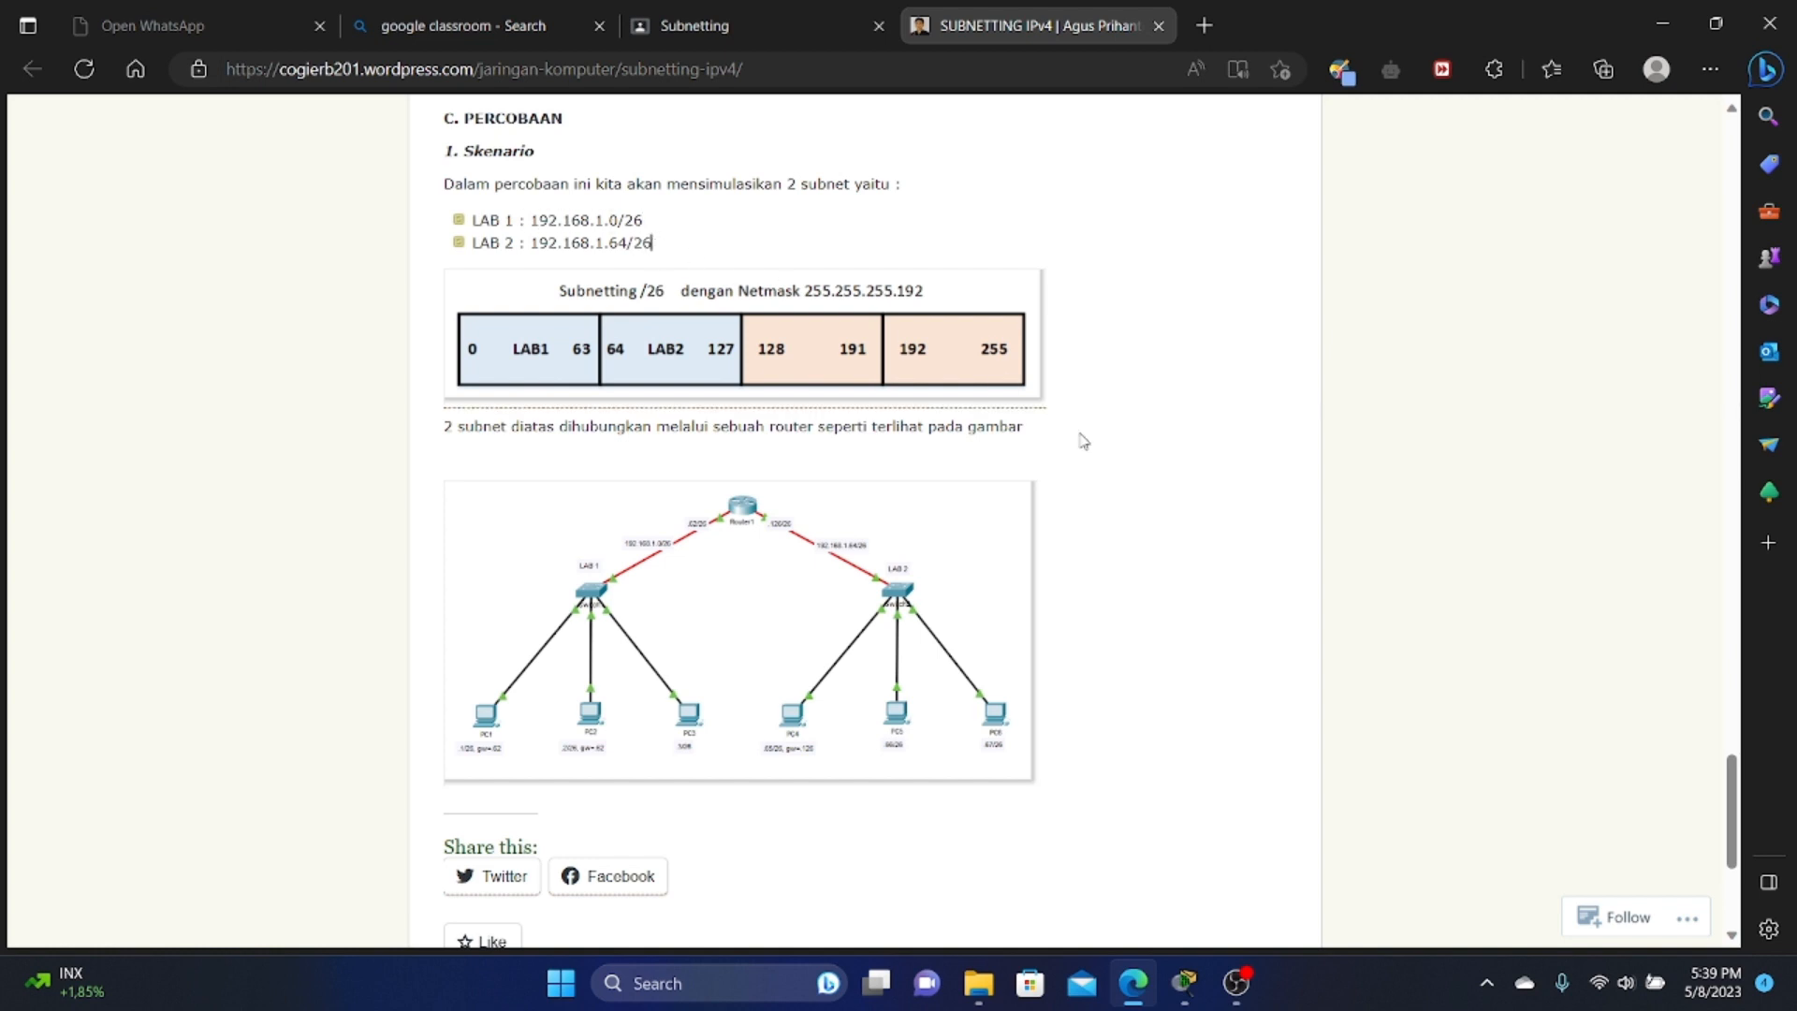
# Step: Switch to the Packet Tracer topology and review PC1's IPv4 address and subnet mask in its IP configuration
pyautogui.click(1186, 981)
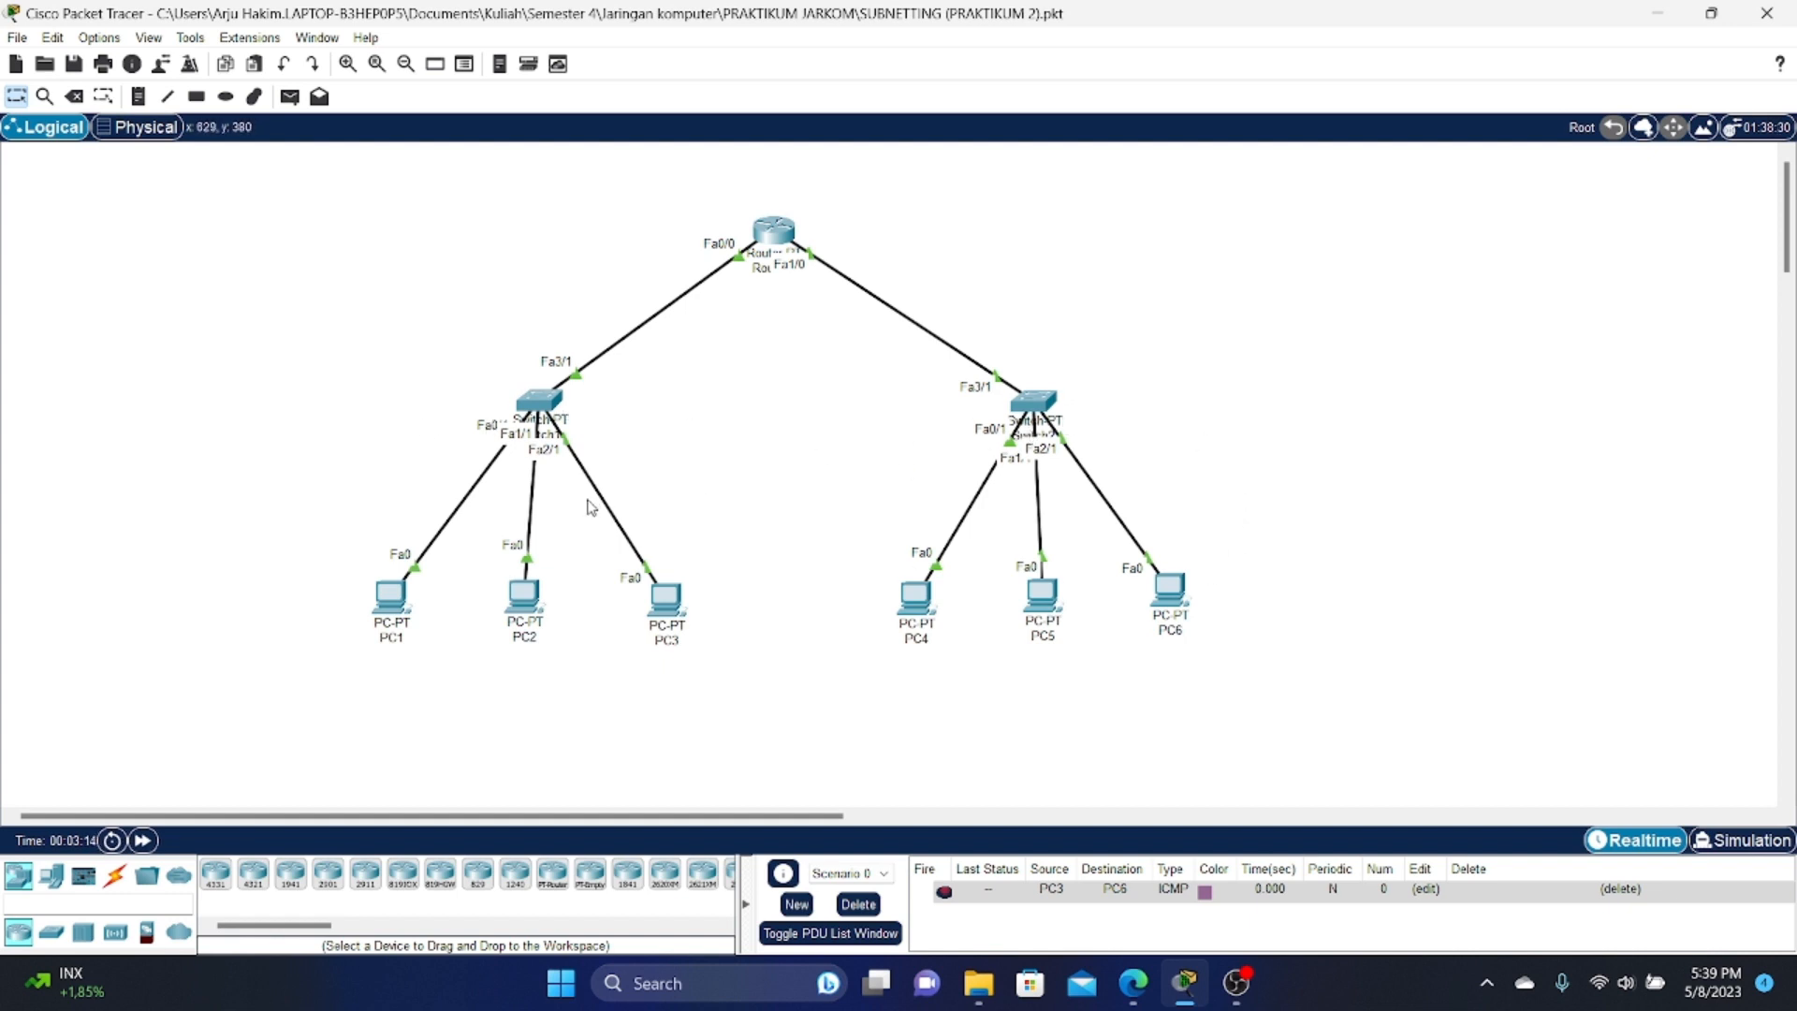
pyautogui.click(384, 604)
pyautogui.click(670, 273)
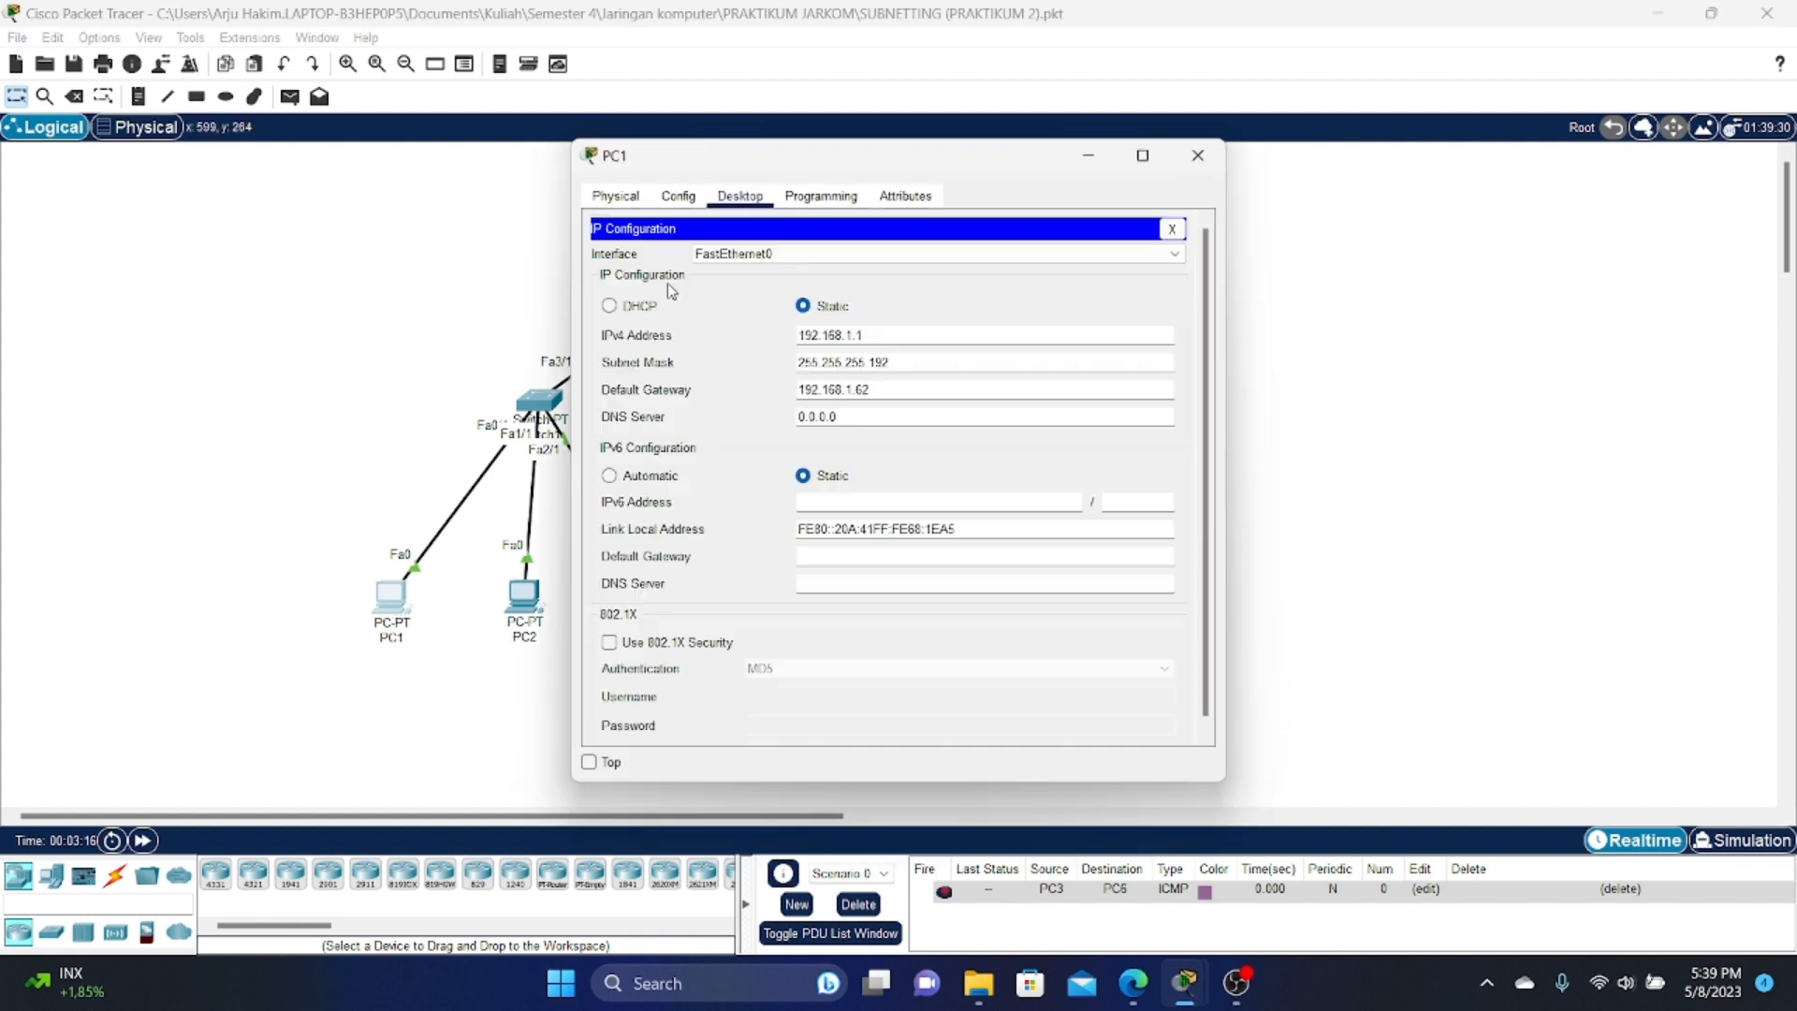
pyautogui.moveTo(877, 334); pyautogui.dragTo(764, 334)
pyautogui.moveTo(920, 361); pyautogui.dragTo(774, 361)
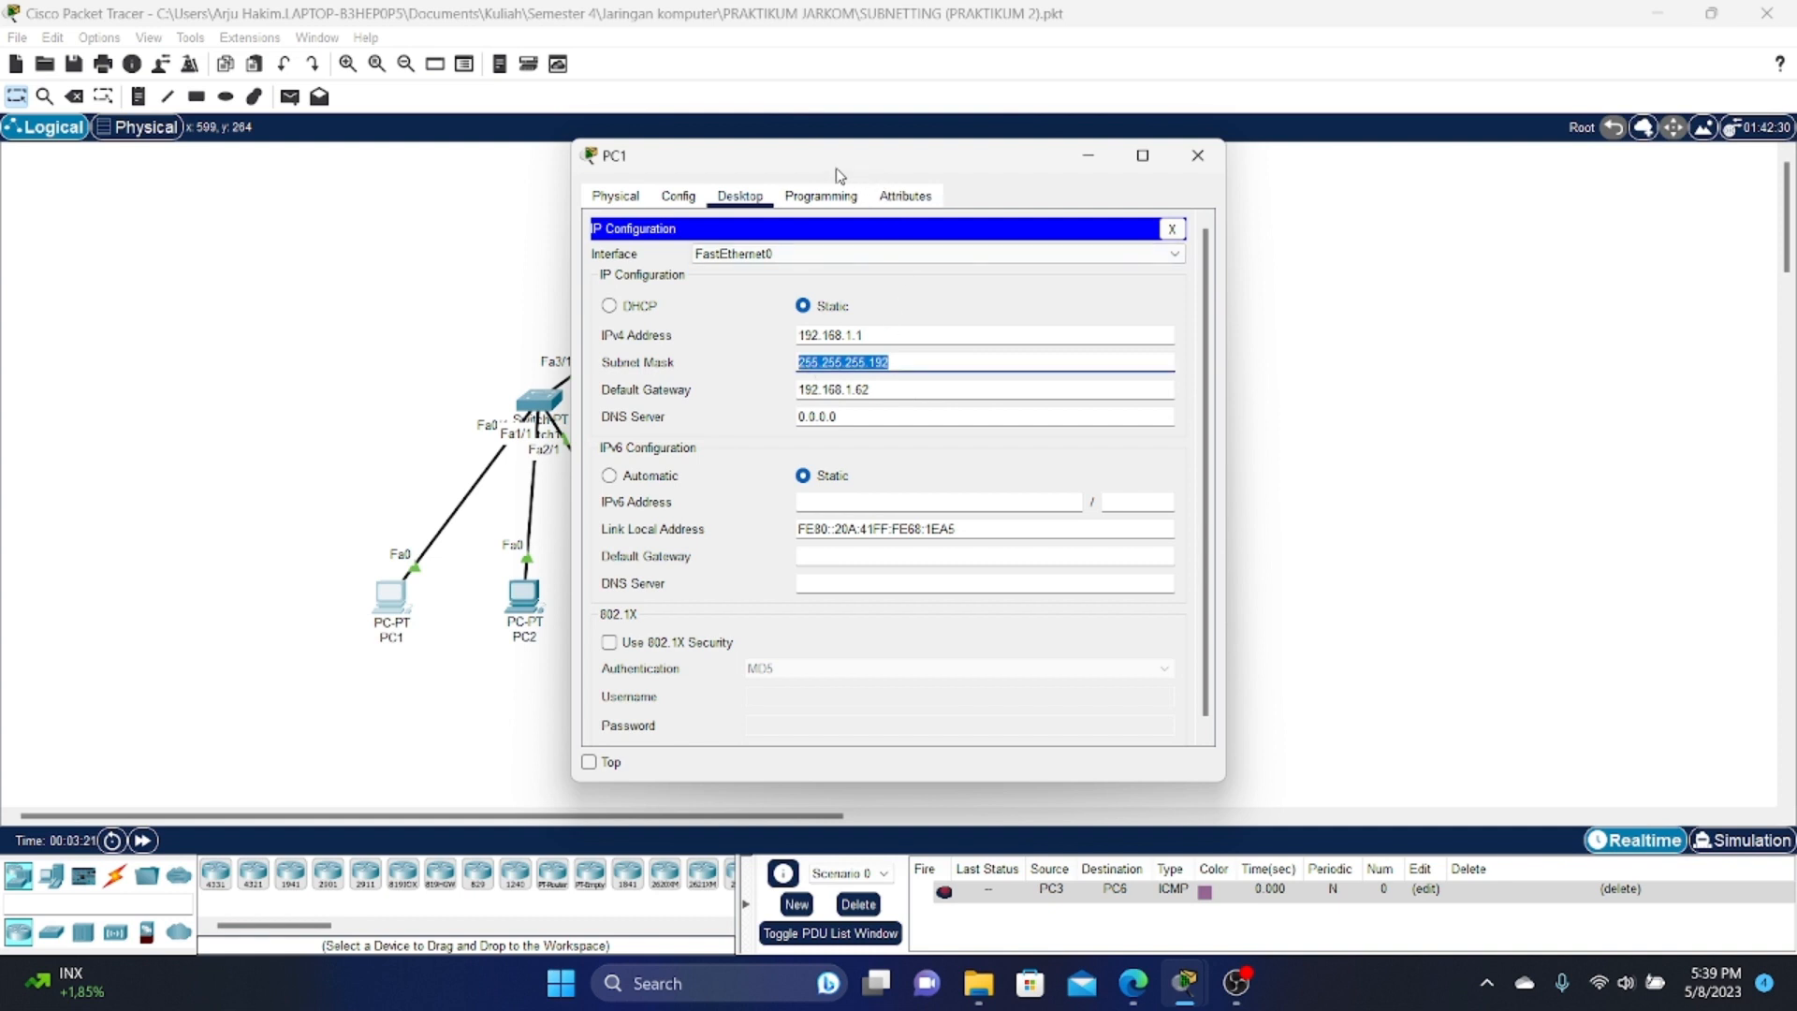
pyautogui.moveTo(828, 169); pyautogui.dragTo(1006, 183)
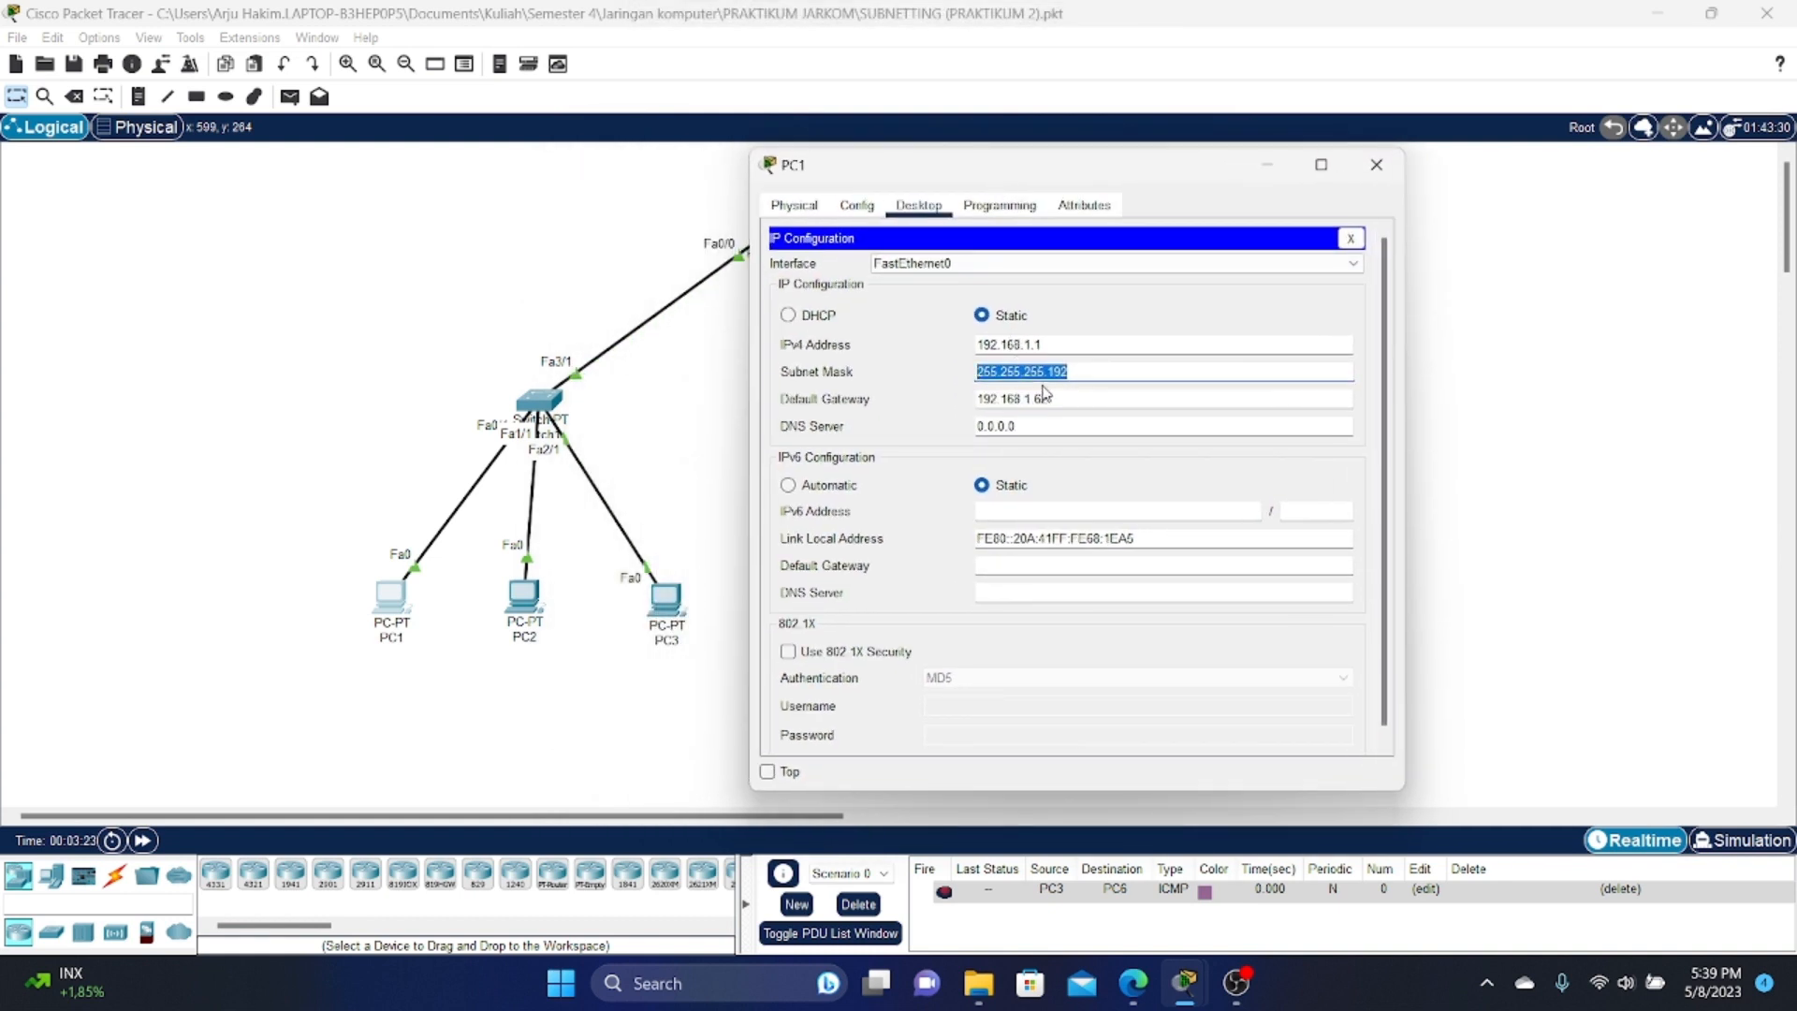
pyautogui.click(1376, 164)
# Step: Review PC2's IPv4 address, subnet mask and default gateway in its IP configuration
pyautogui.click(525, 595)
pyautogui.click(700, 294)
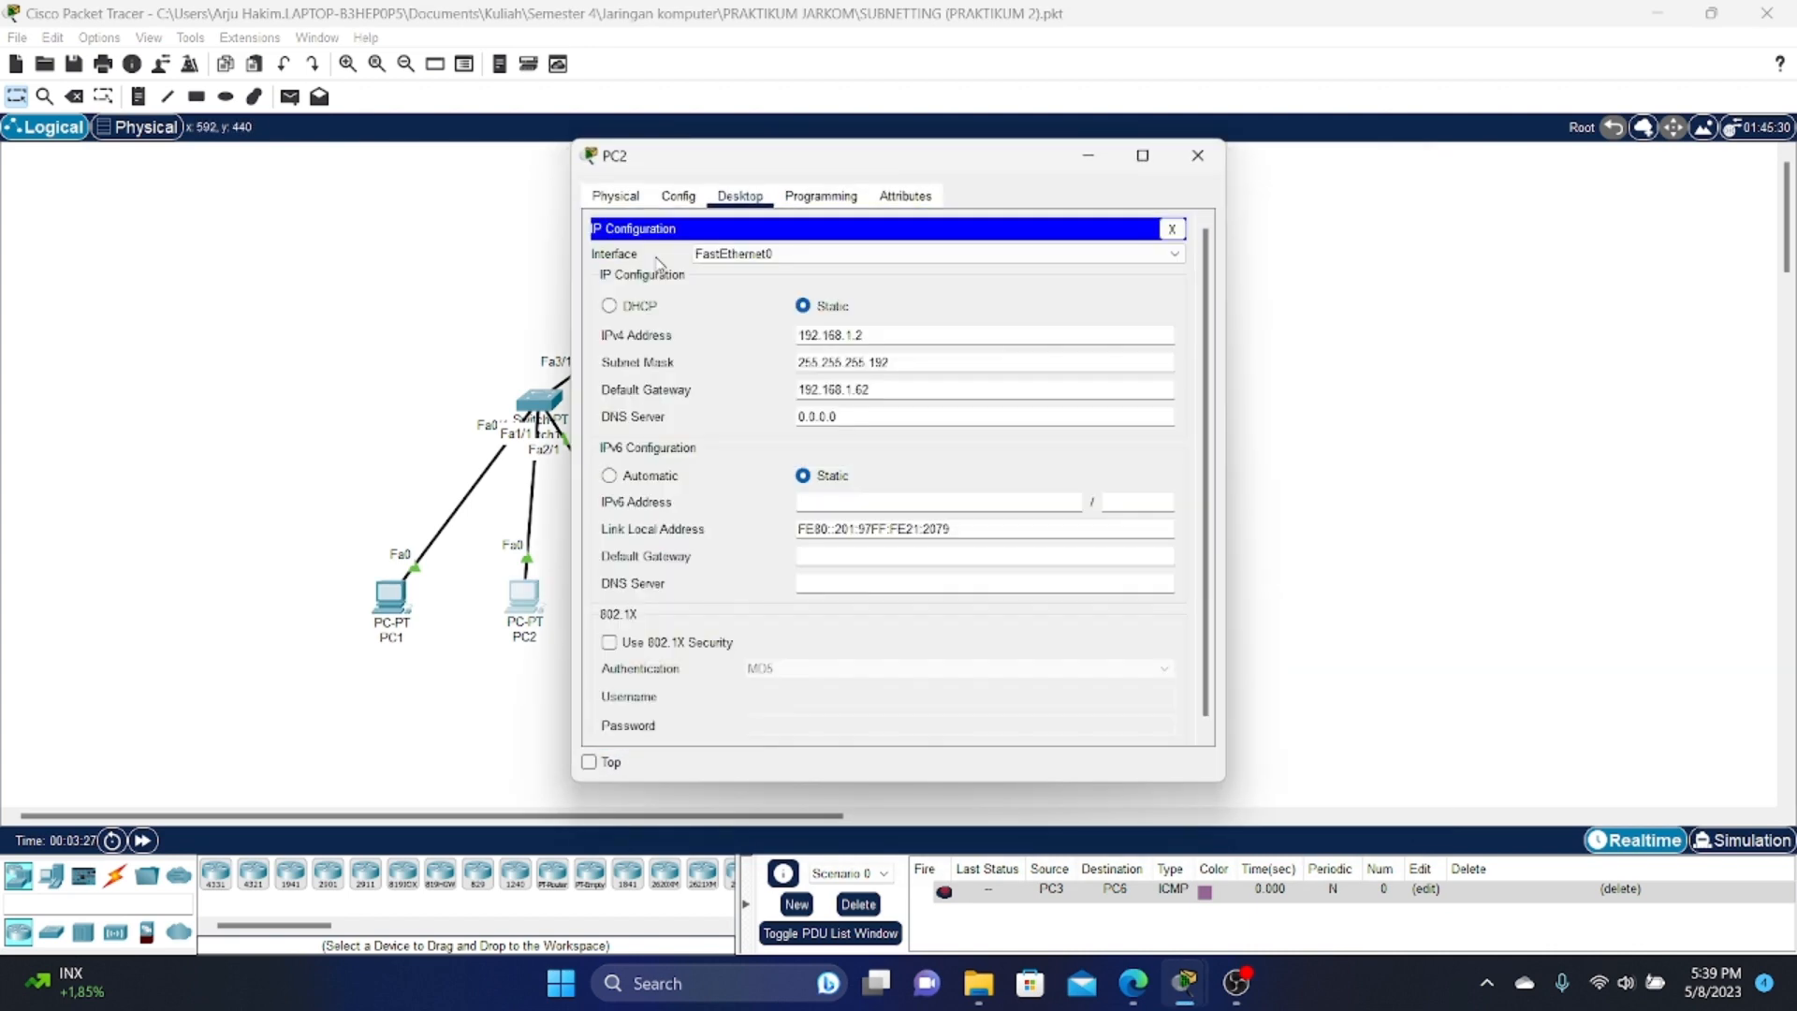
pyautogui.moveTo(893, 334); pyautogui.dragTo(779, 337)
pyautogui.moveTo(925, 363); pyautogui.dragTo(778, 356)
pyautogui.moveTo(898, 387); pyautogui.dragTo(773, 396)
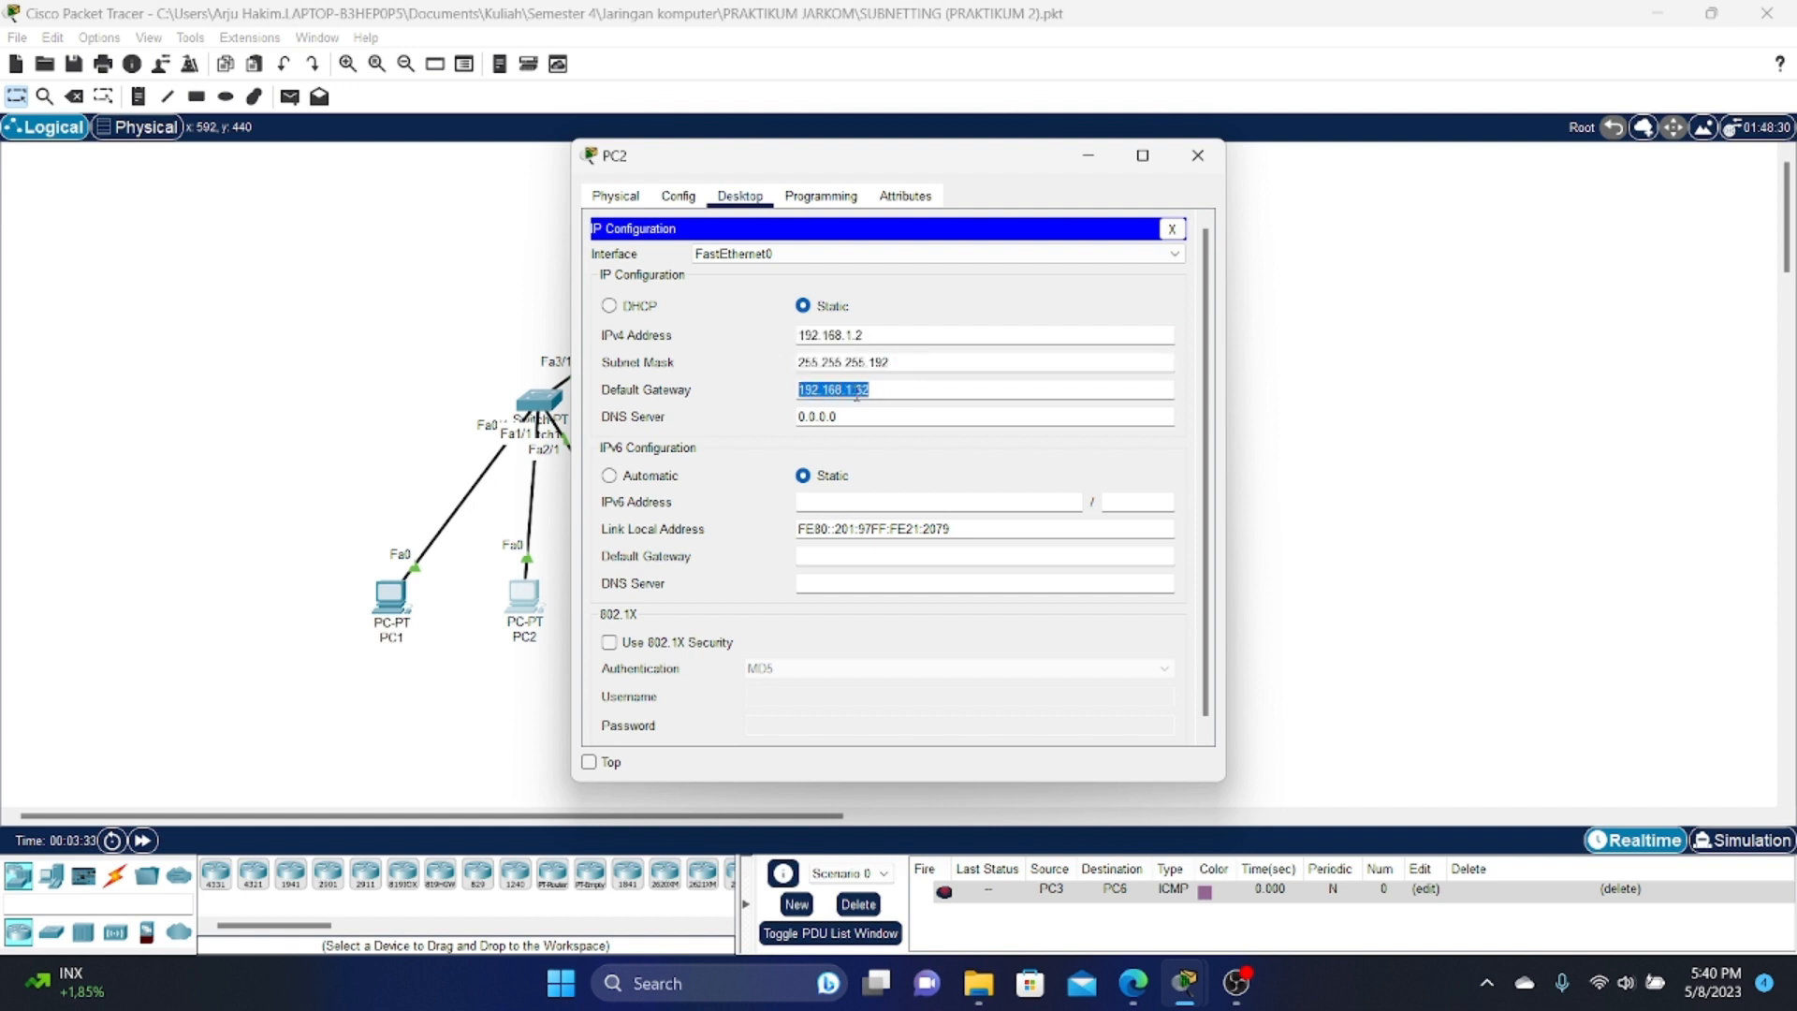
pyautogui.click(1197, 155)
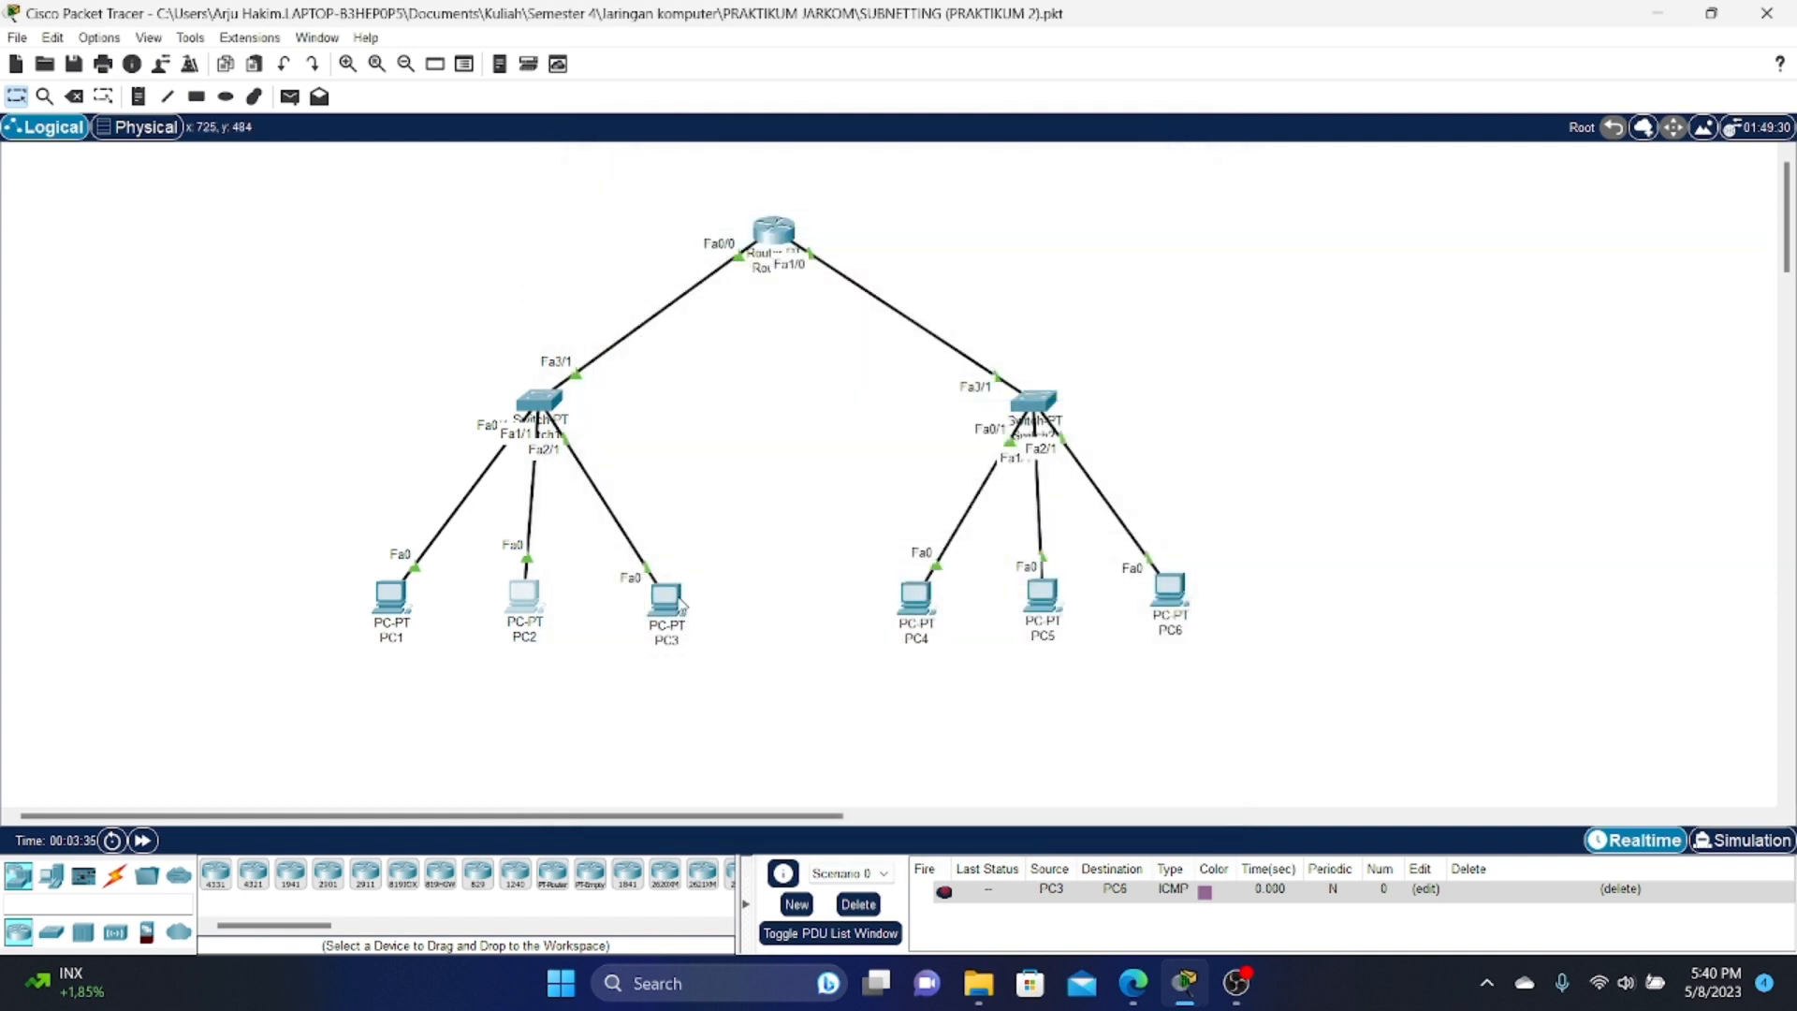
# Step: Review PC3's IPv4 address and subnet mask in its IP configuration
pyautogui.click(680, 604)
pyautogui.click(663, 309)
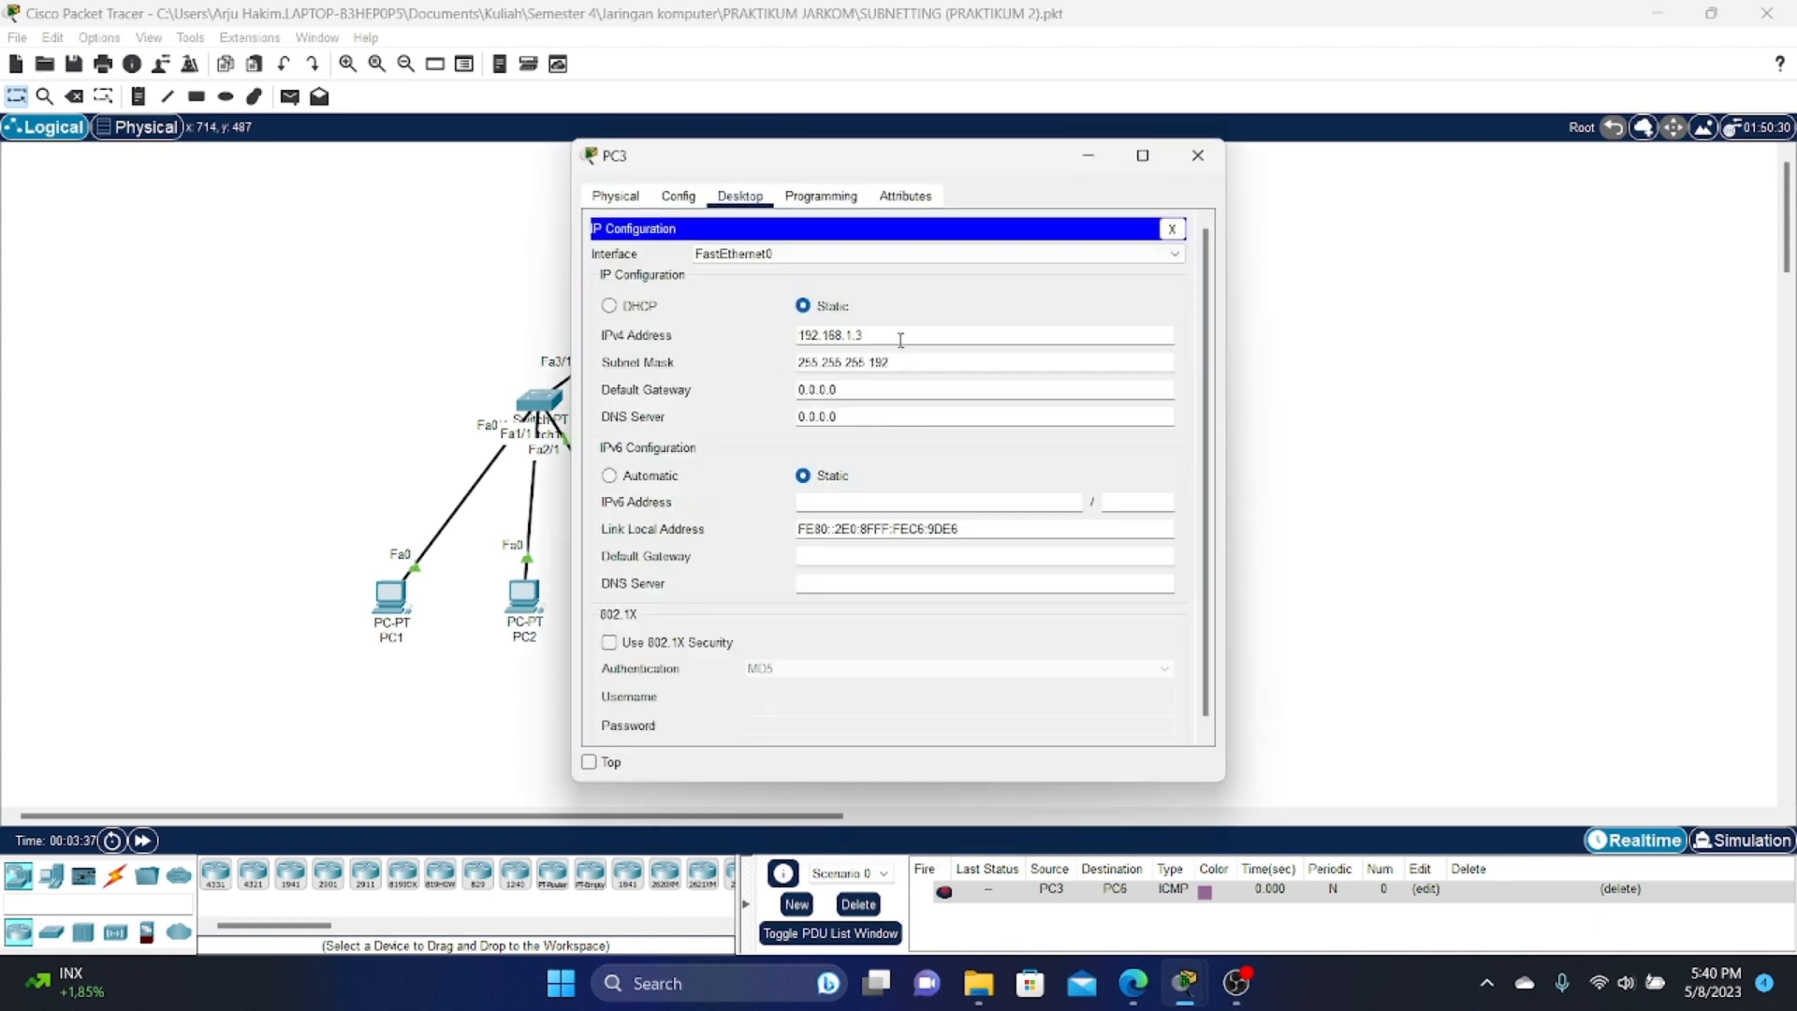
pyautogui.moveTo(902, 335); pyautogui.dragTo(790, 337)
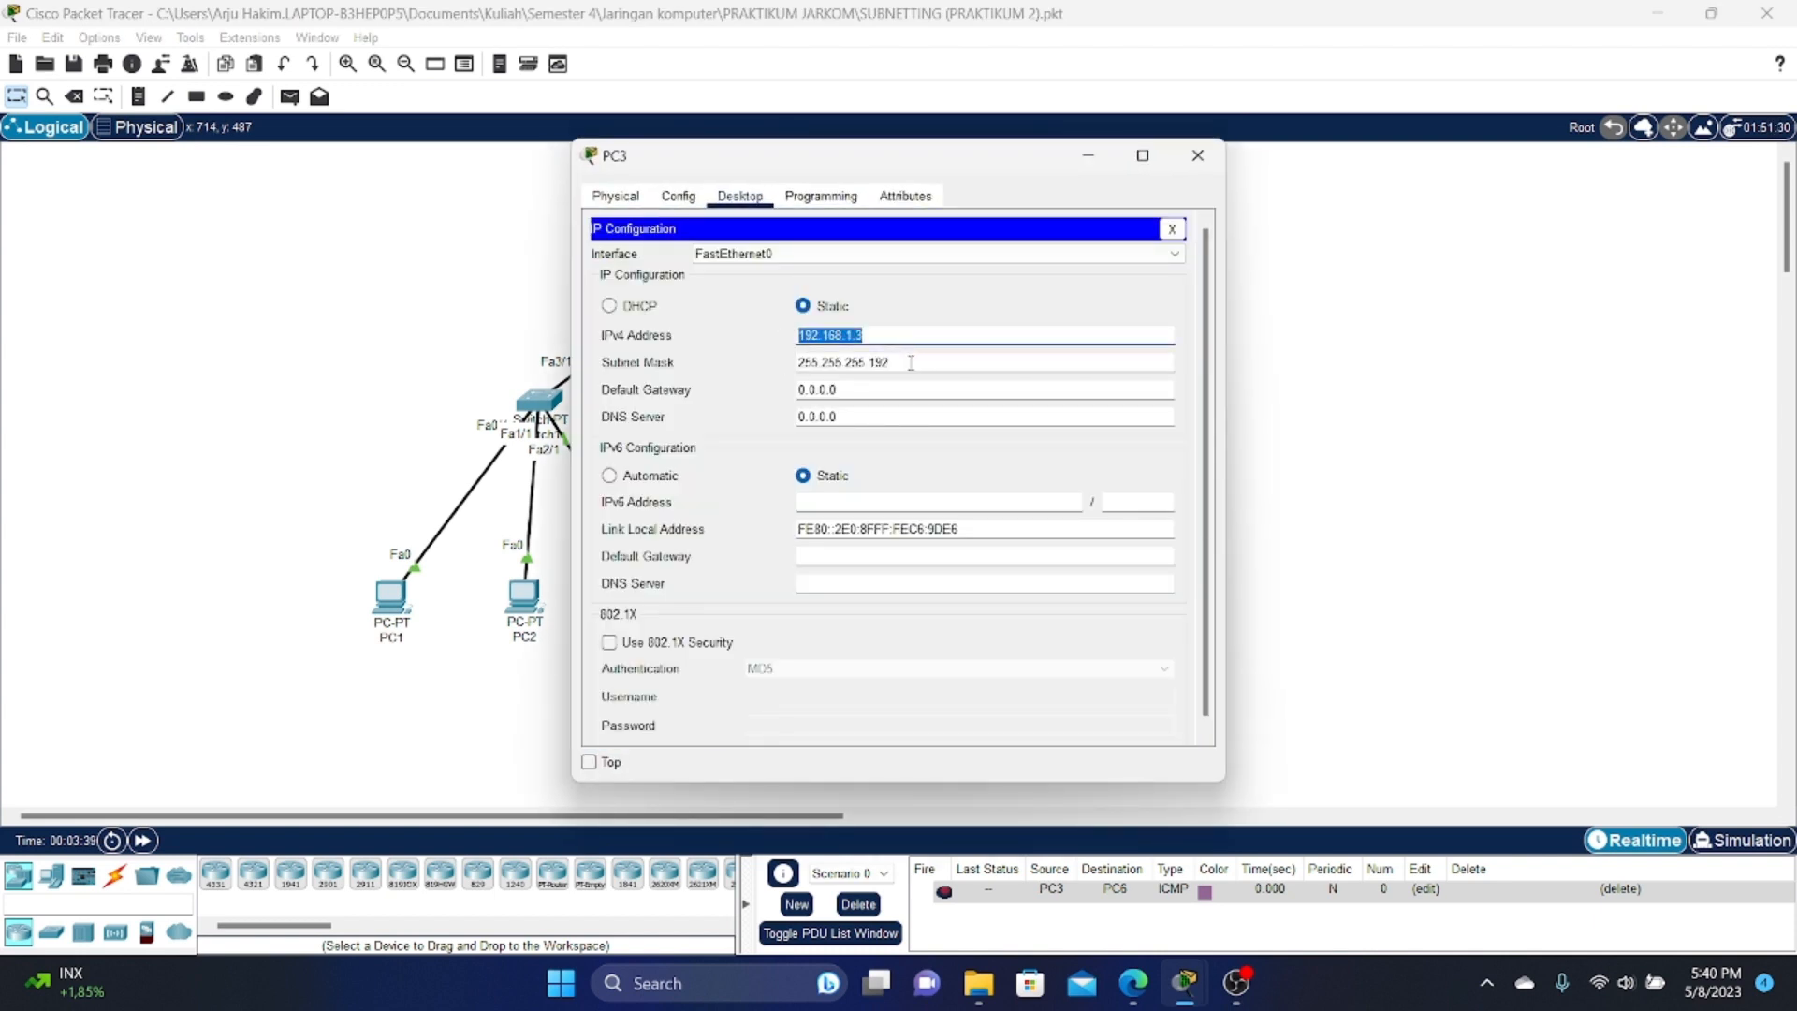
pyautogui.moveTo(907, 362); pyautogui.dragTo(779, 363)
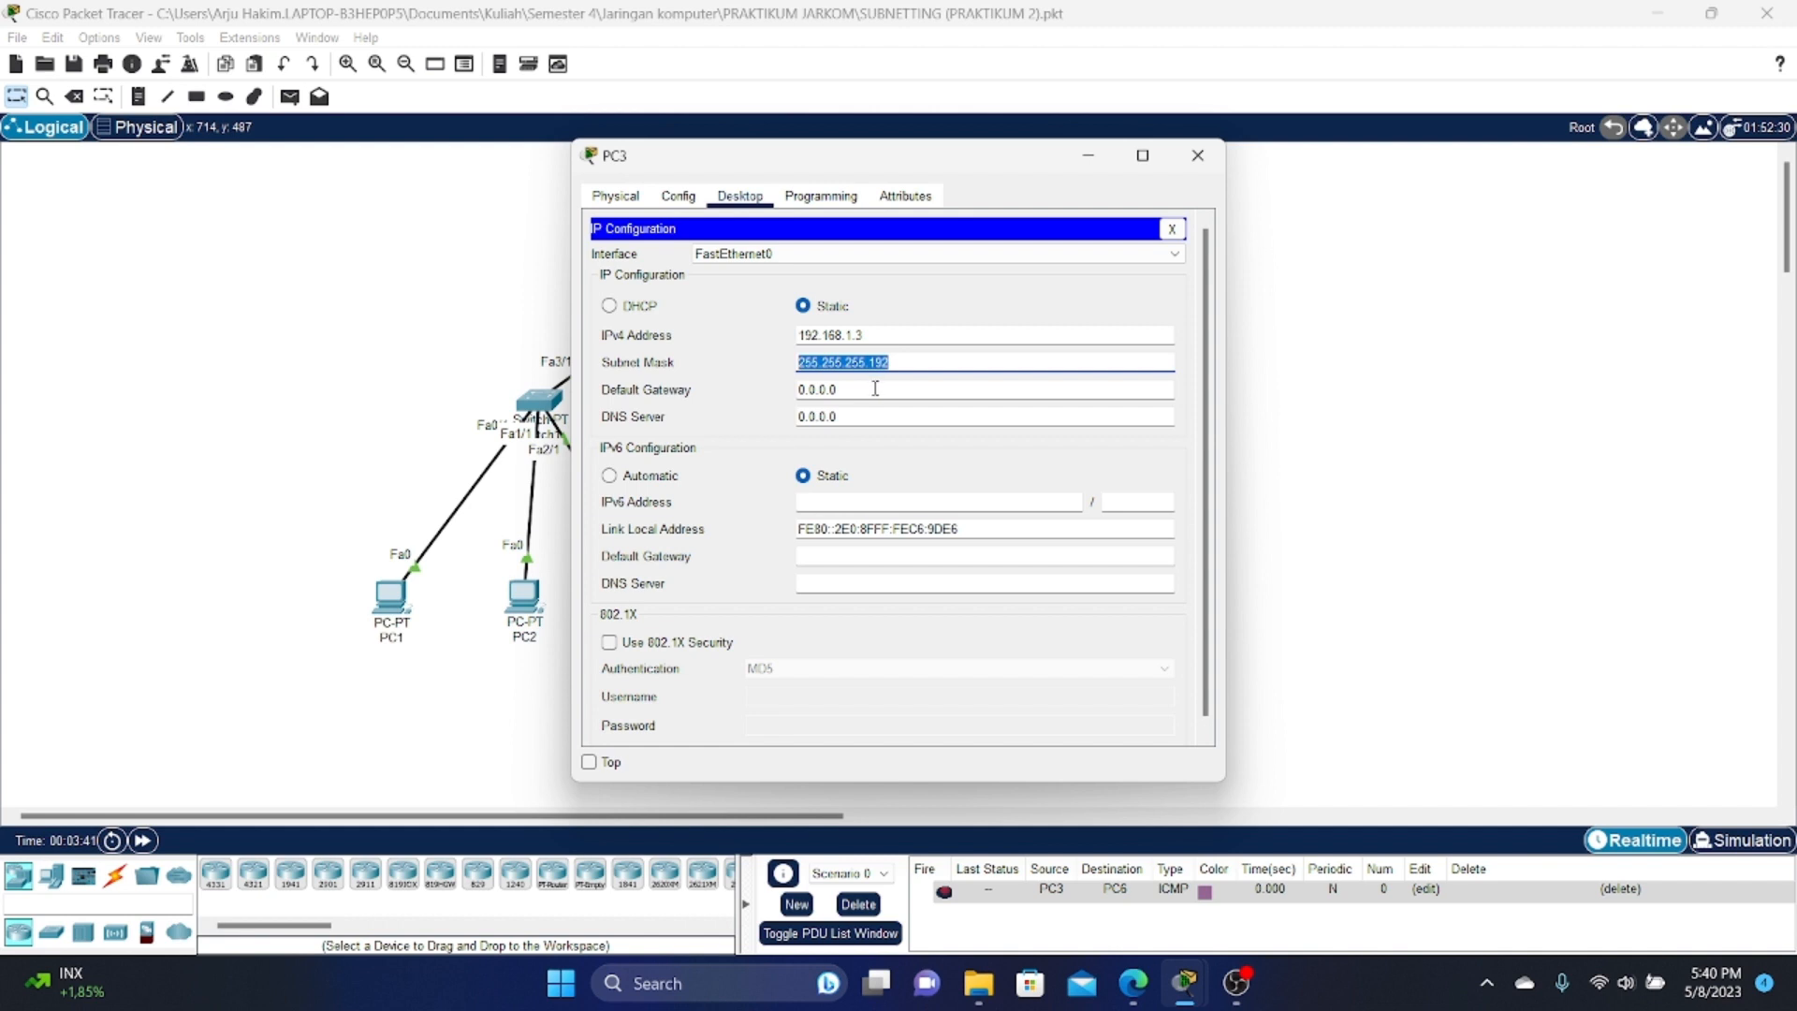
pyautogui.click(1197, 156)
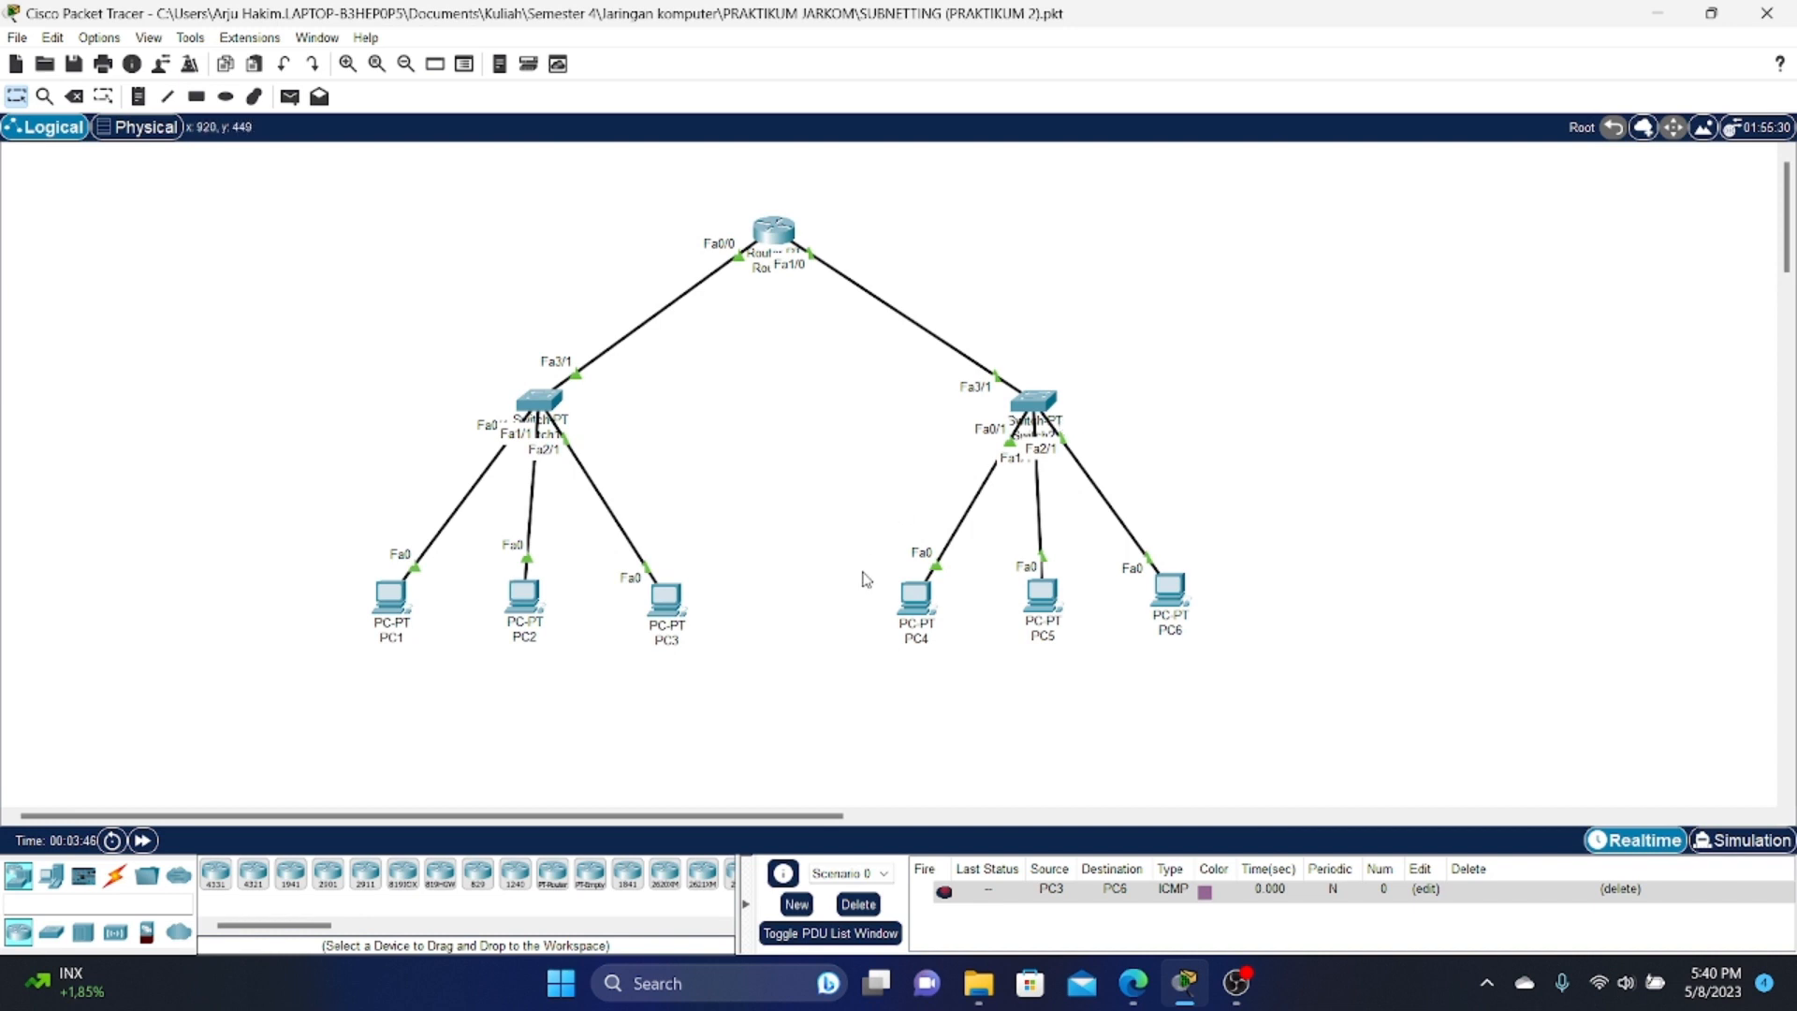
# Step: Review PC4's subnet mask and default gateway in its IP configuration
pyautogui.click(917, 608)
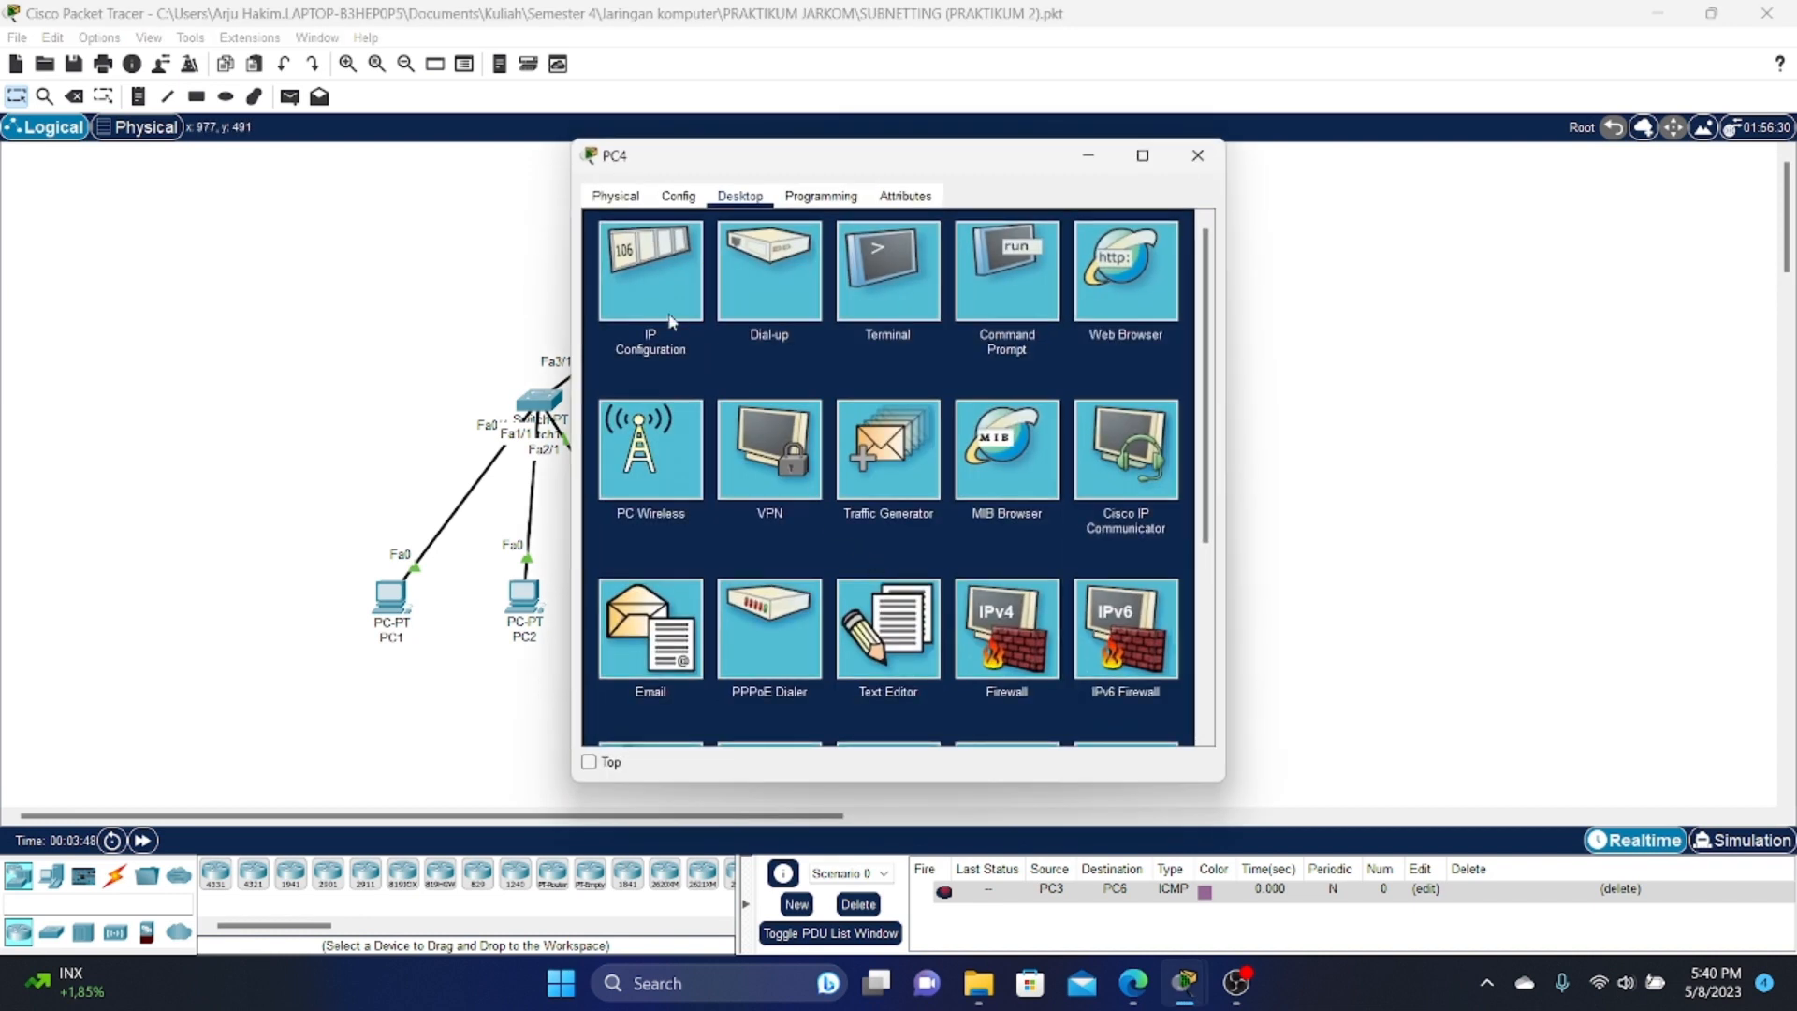
pyautogui.click(656, 272)
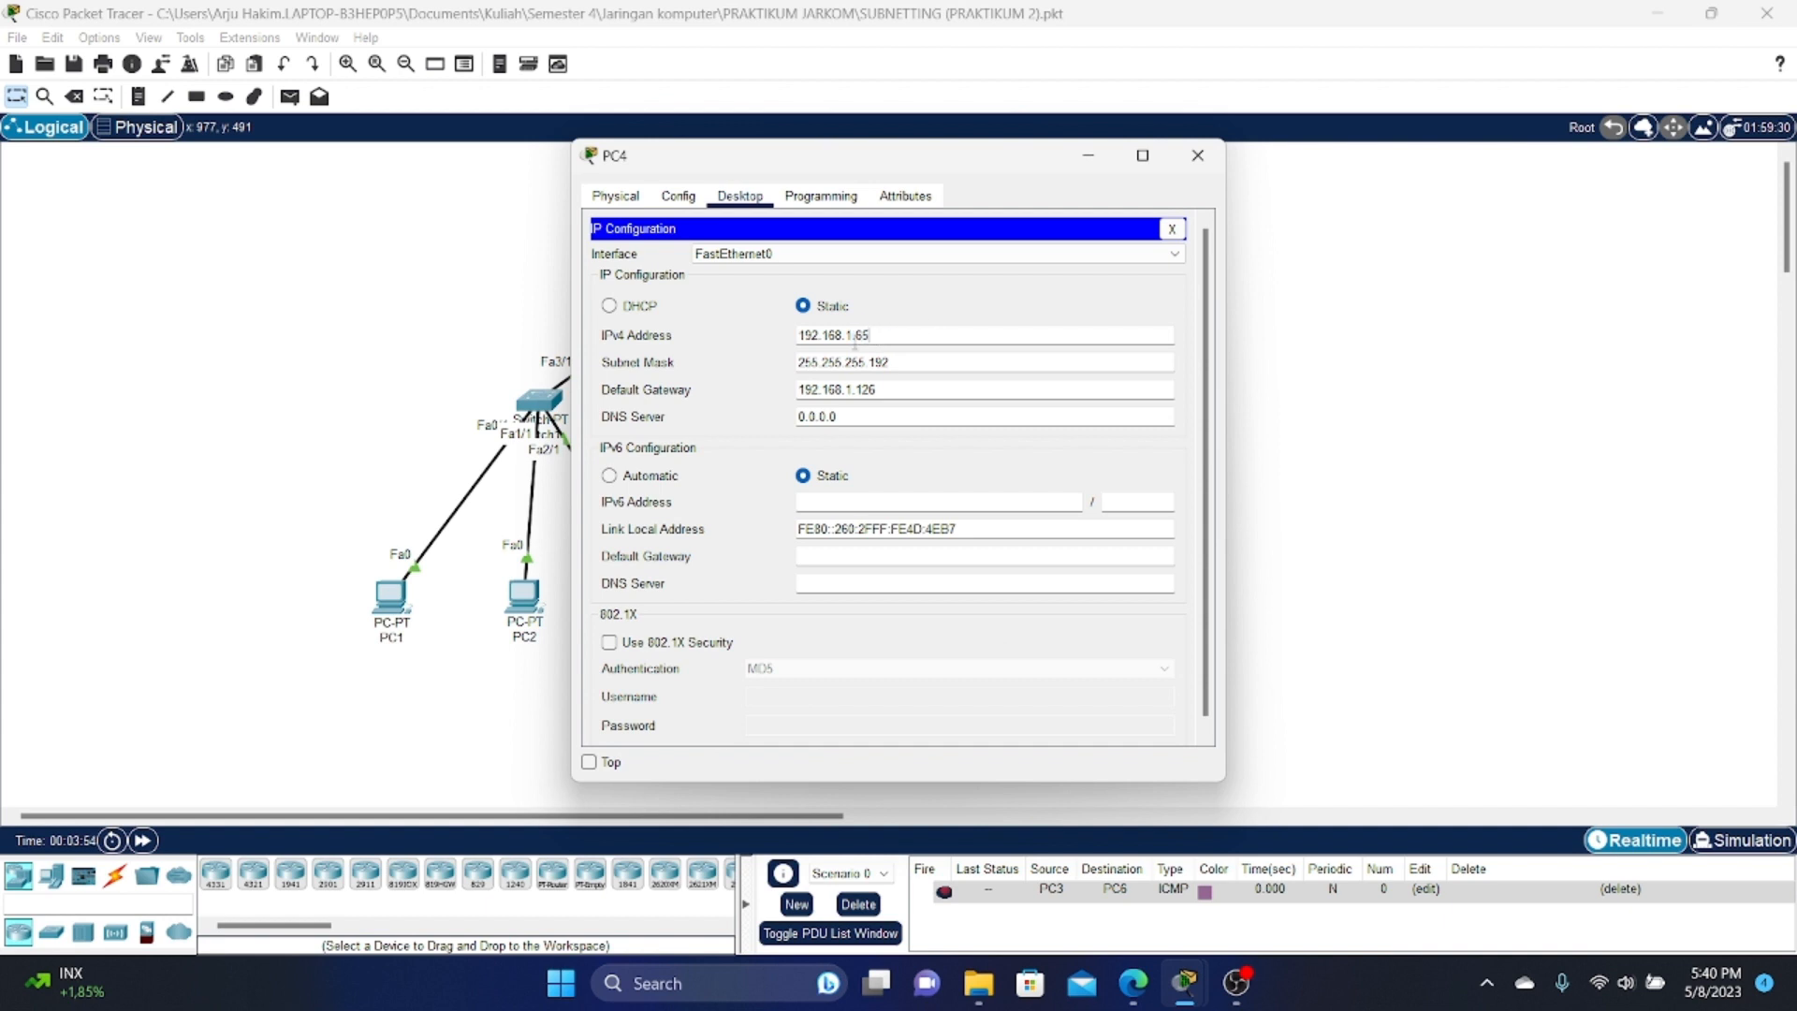
pyautogui.moveTo(918, 365); pyautogui.dragTo(795, 364)
pyautogui.moveTo(920, 390); pyautogui.dragTo(797, 389)
pyautogui.click(1199, 155)
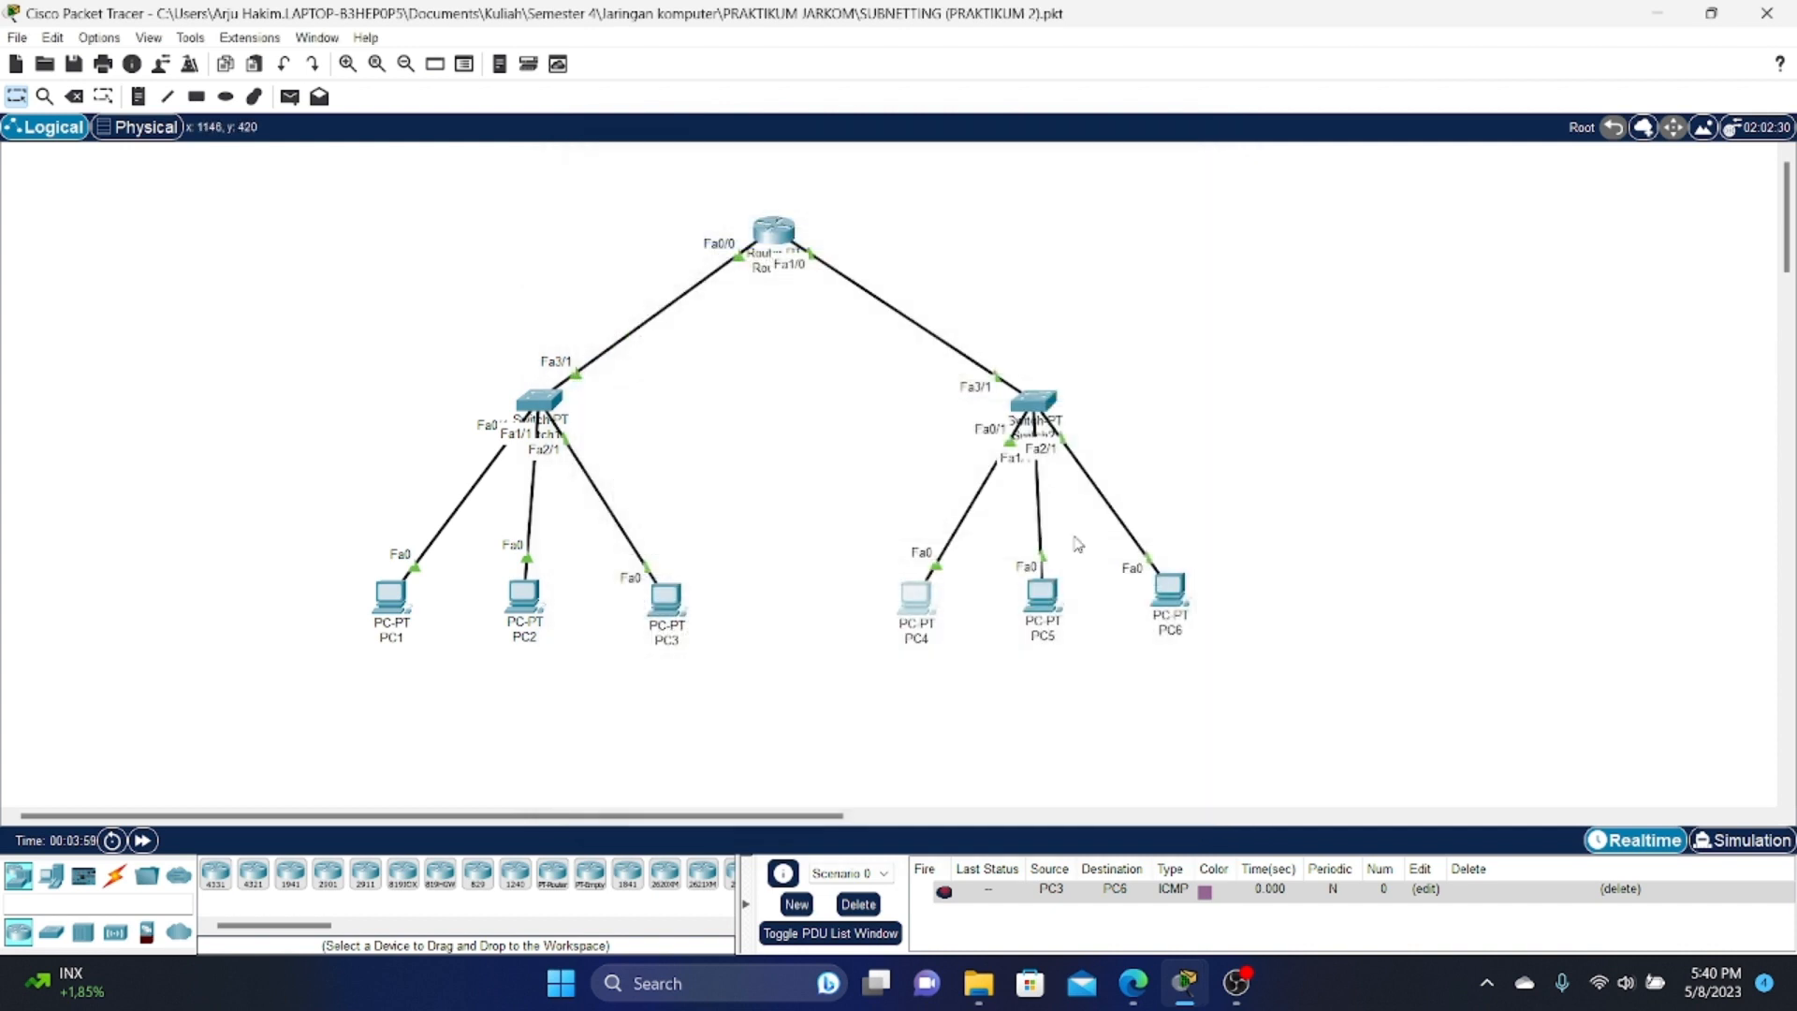
# Step: Review PC5's IPv4 address and subnet mask in its IP configuration
pyautogui.click(1041, 600)
pyautogui.click(649, 284)
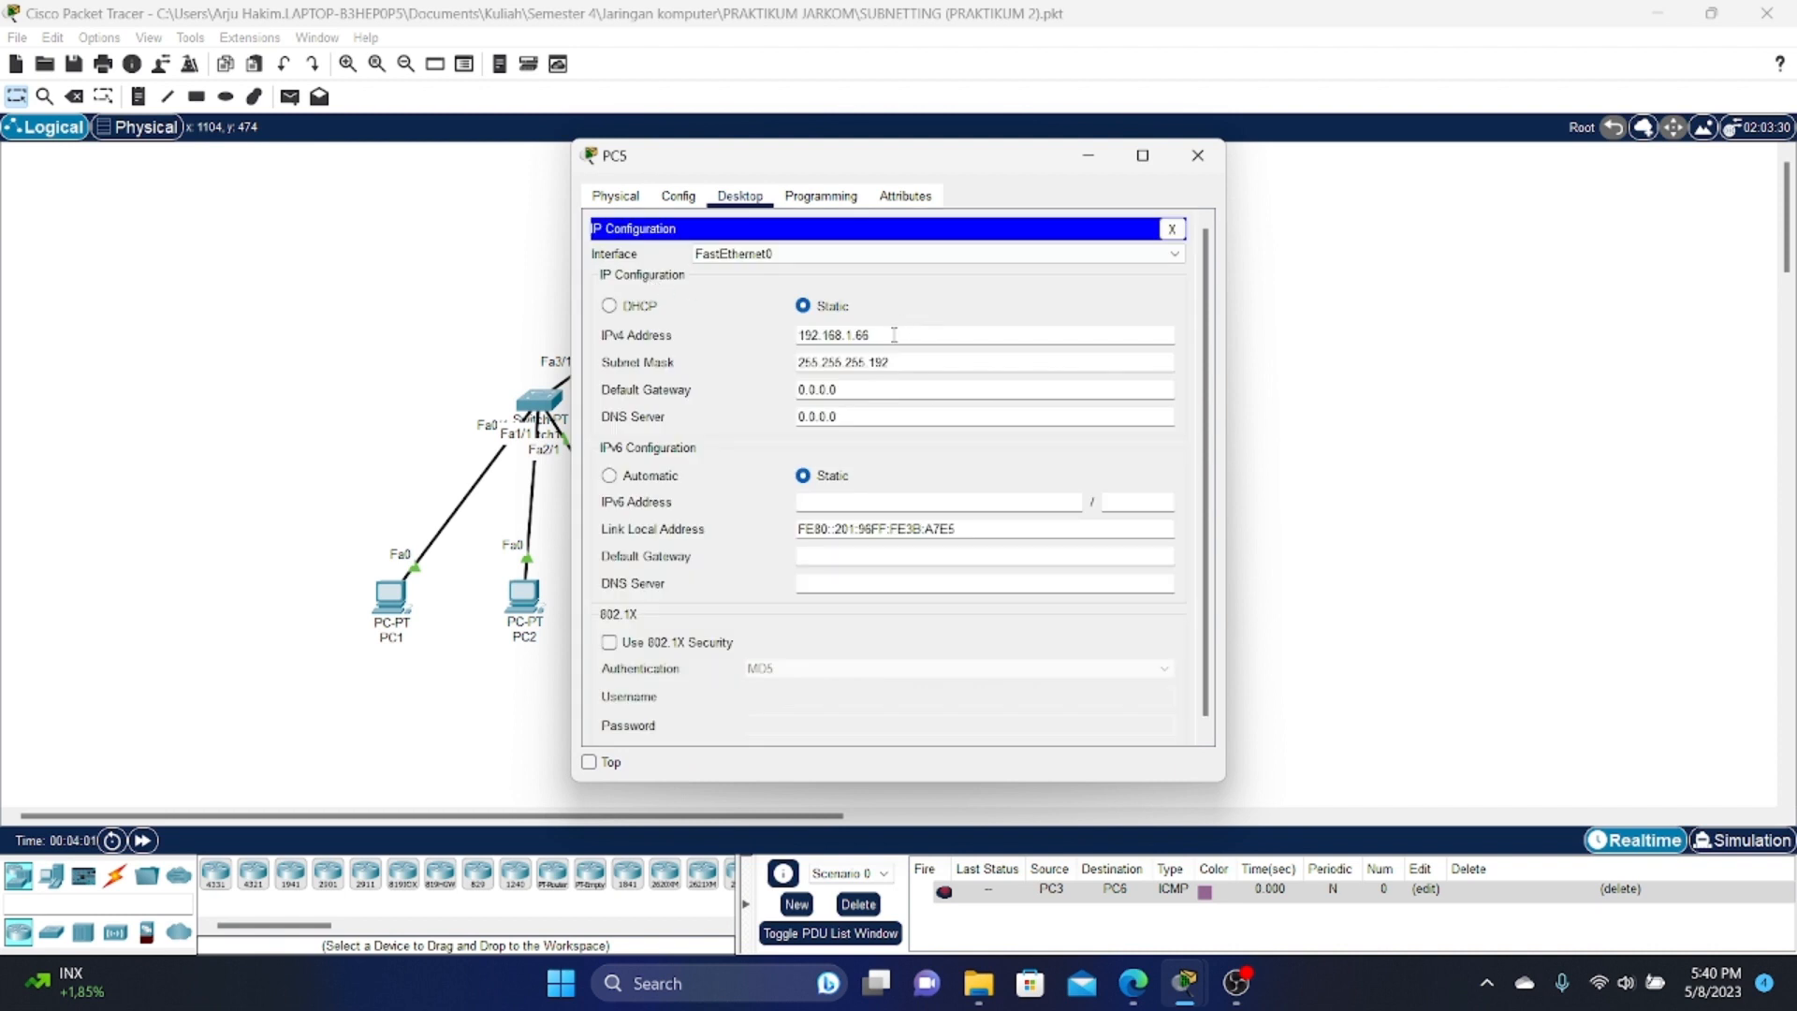
pyautogui.moveTo(877, 335); pyautogui.dragTo(797, 335)
pyautogui.moveTo(943, 363); pyautogui.dragTo(794, 367)
pyautogui.click(1198, 155)
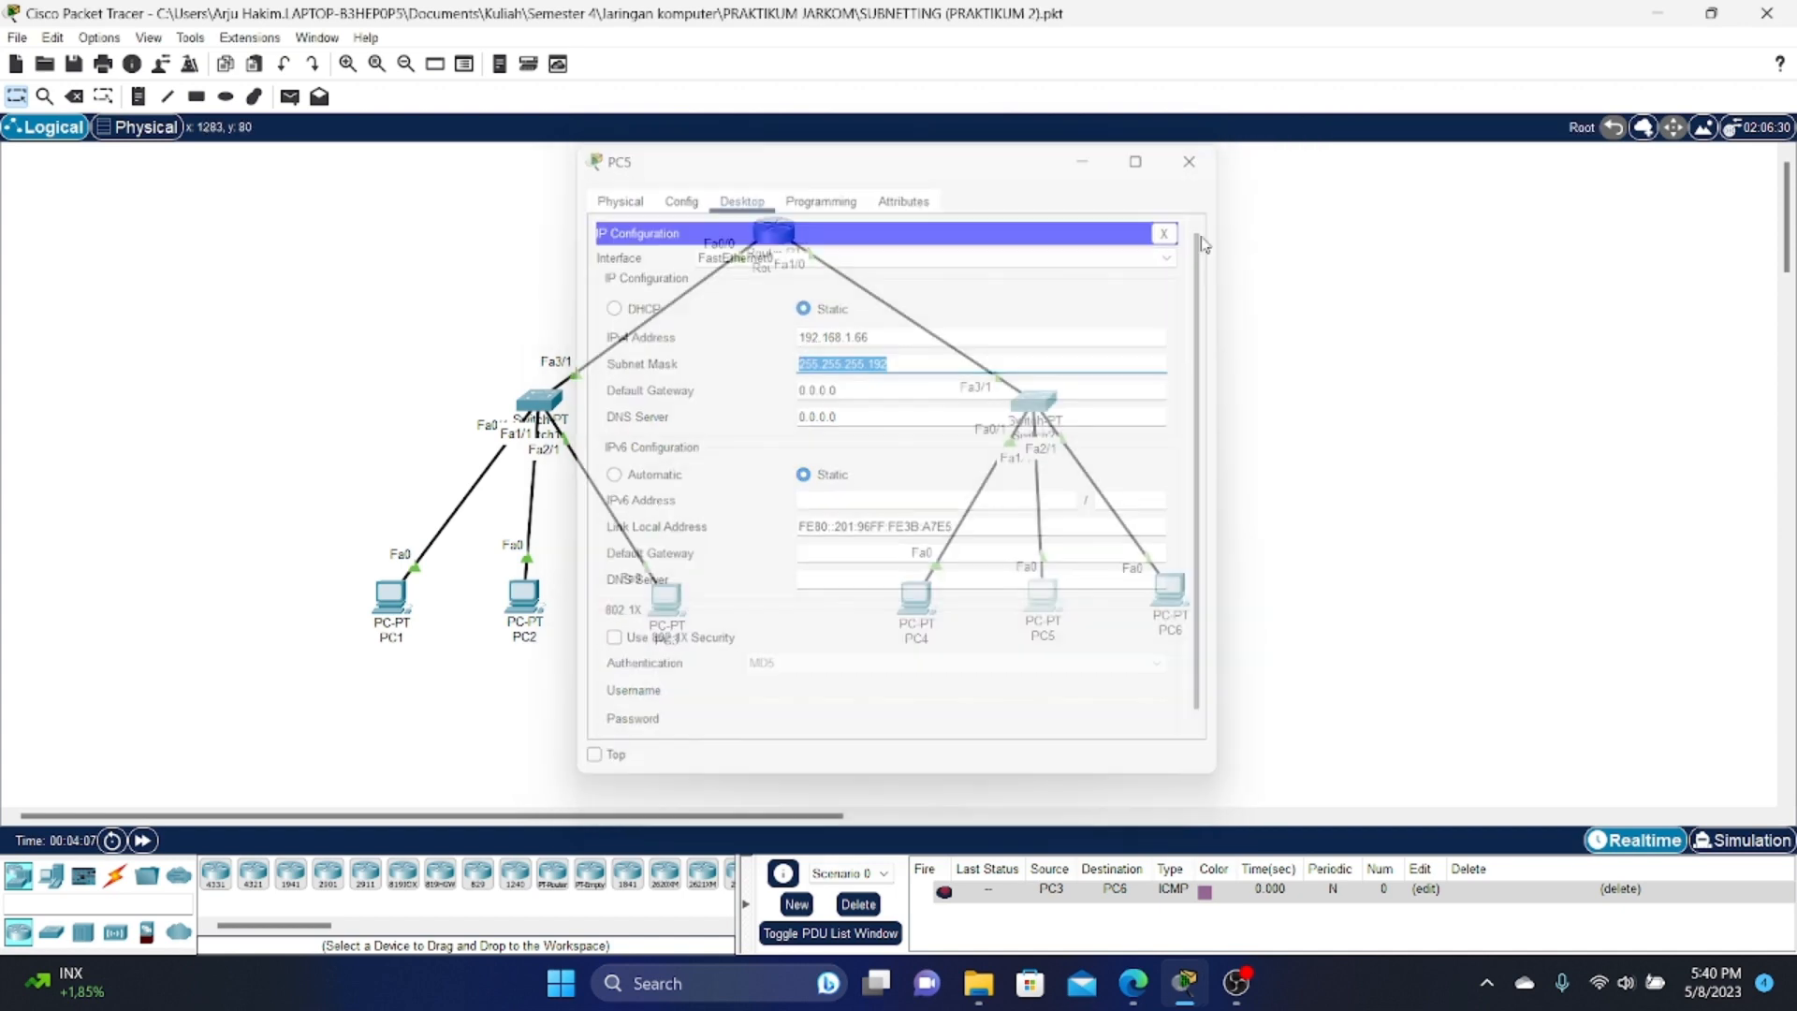
# Step: Review PC6's IPv4 address and subnet mask in its IP configuration
pyautogui.click(1153, 614)
pyautogui.click(649, 281)
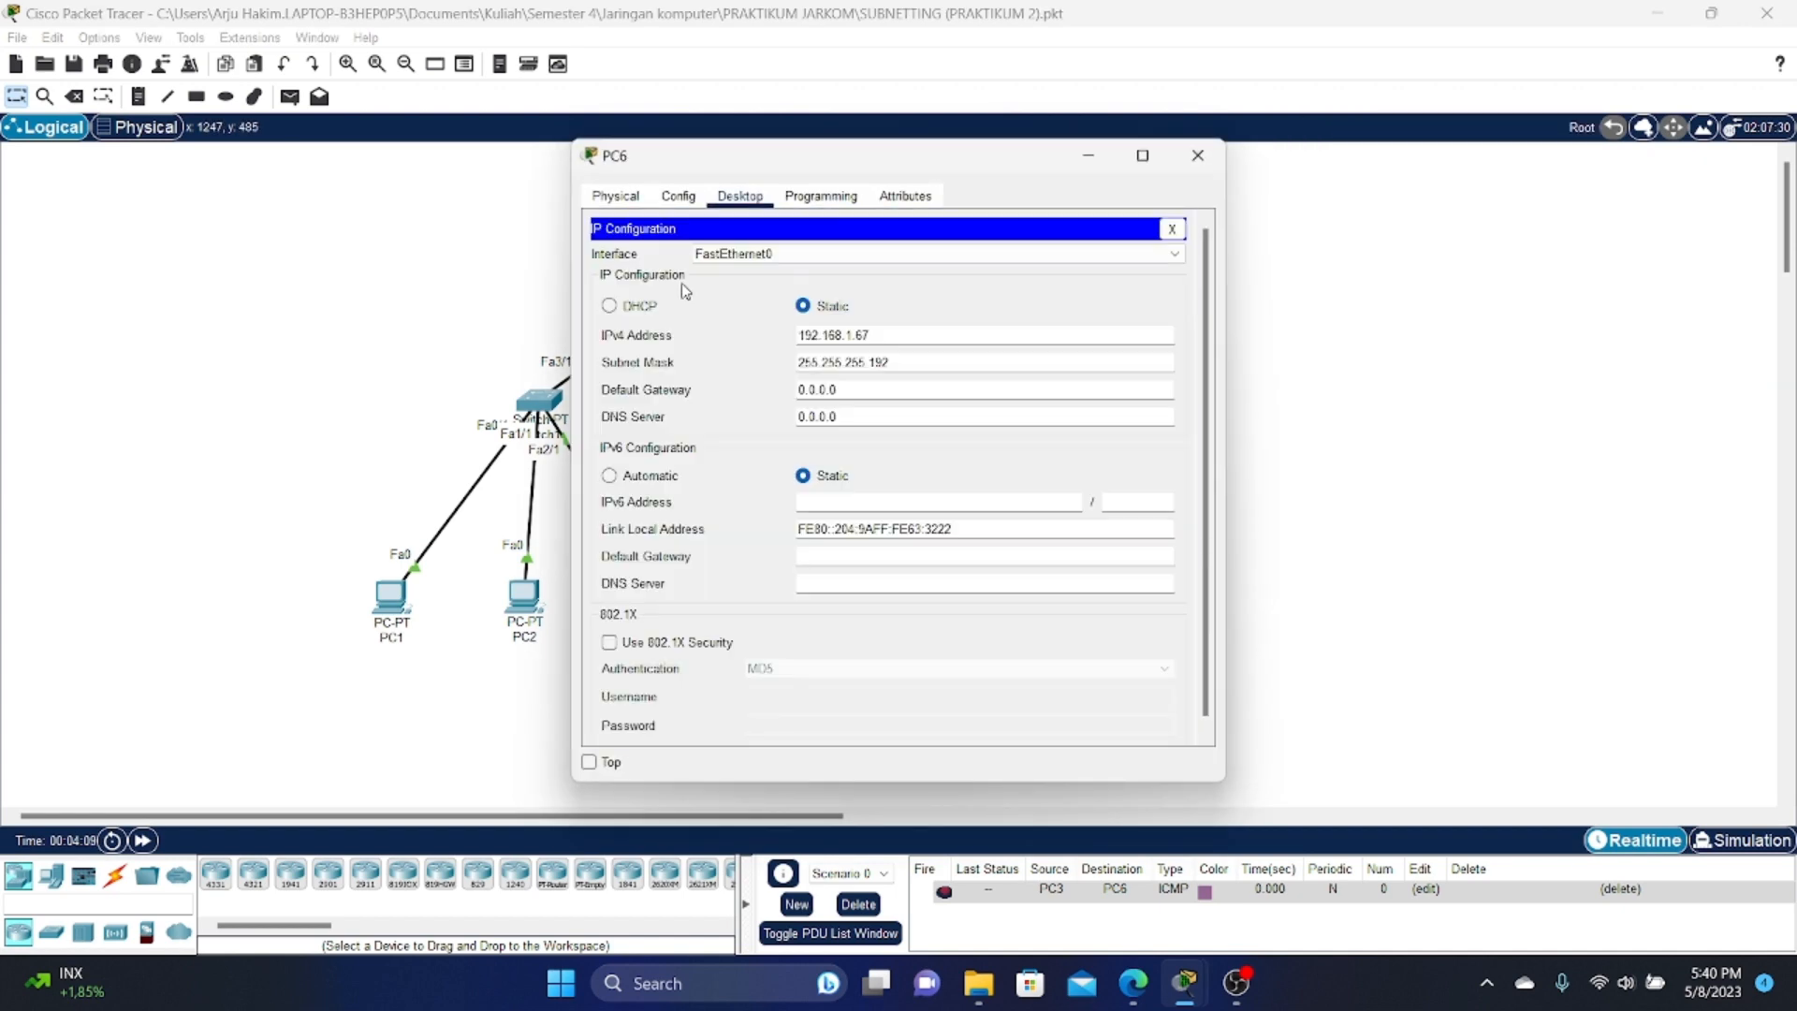
pyautogui.moveTo(891, 335); pyautogui.dragTo(777, 335)
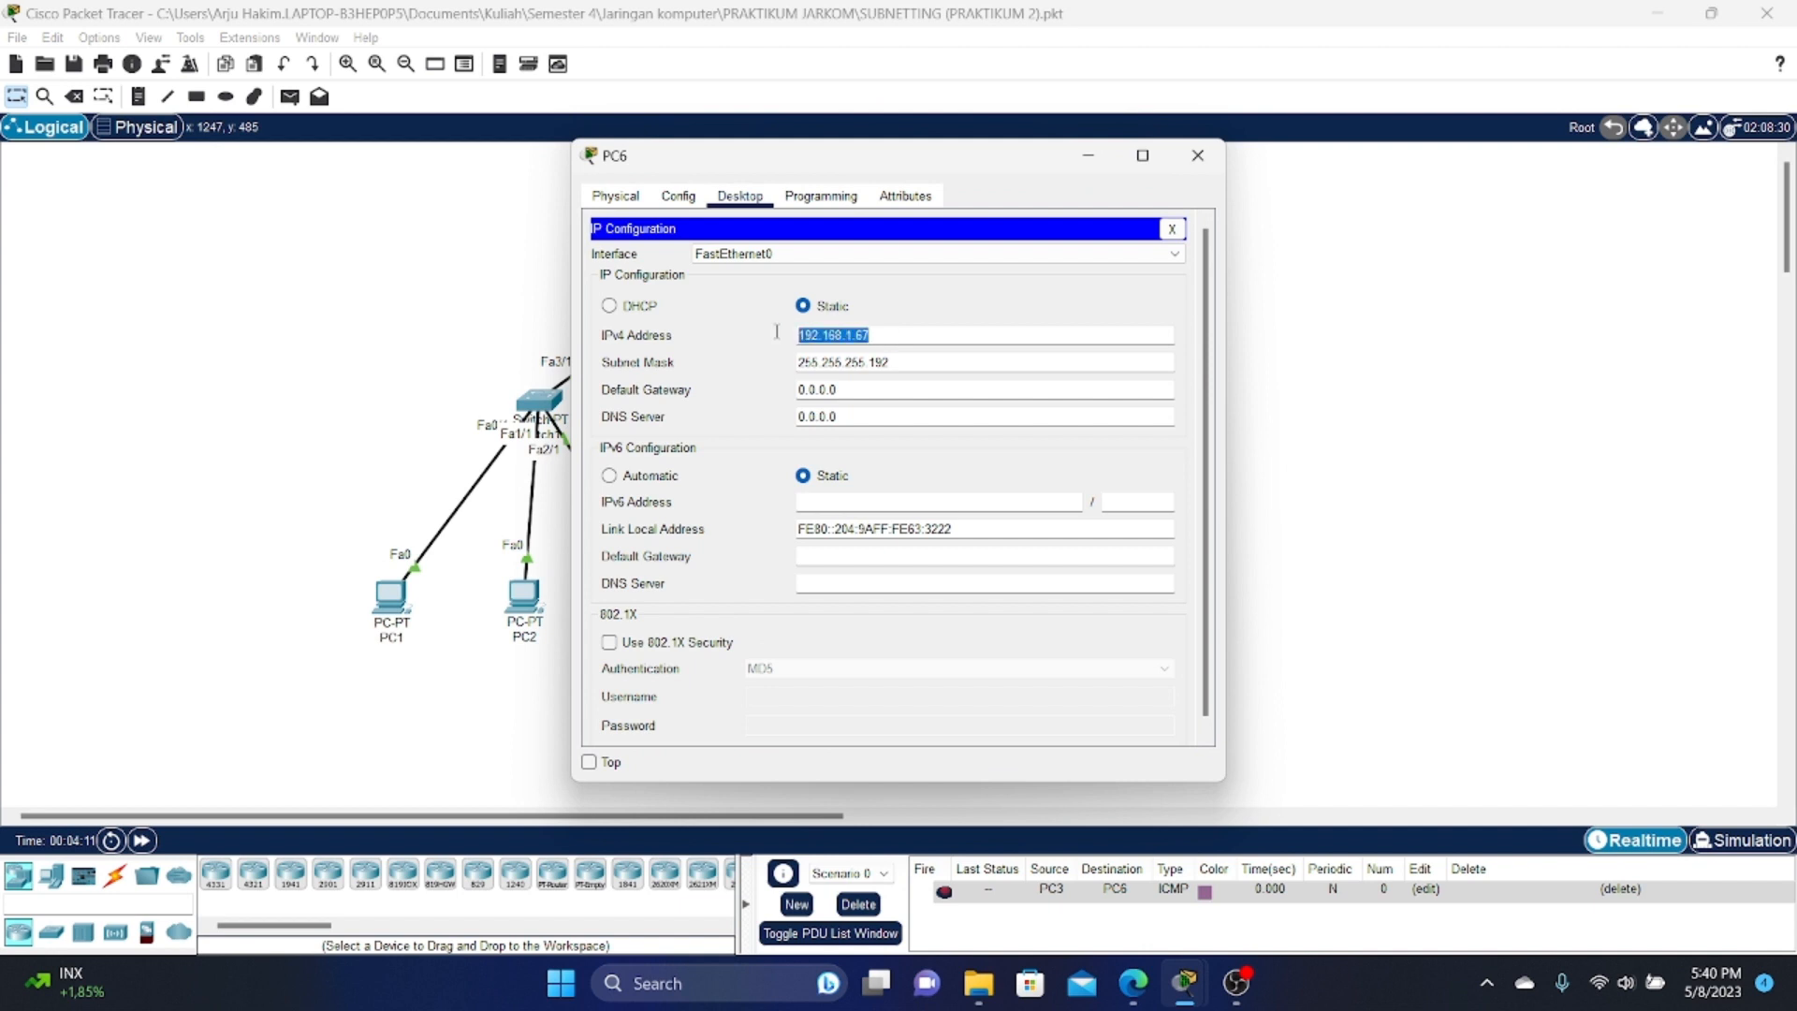
pyautogui.moveTo(901, 362); pyautogui.dragTo(792, 363)
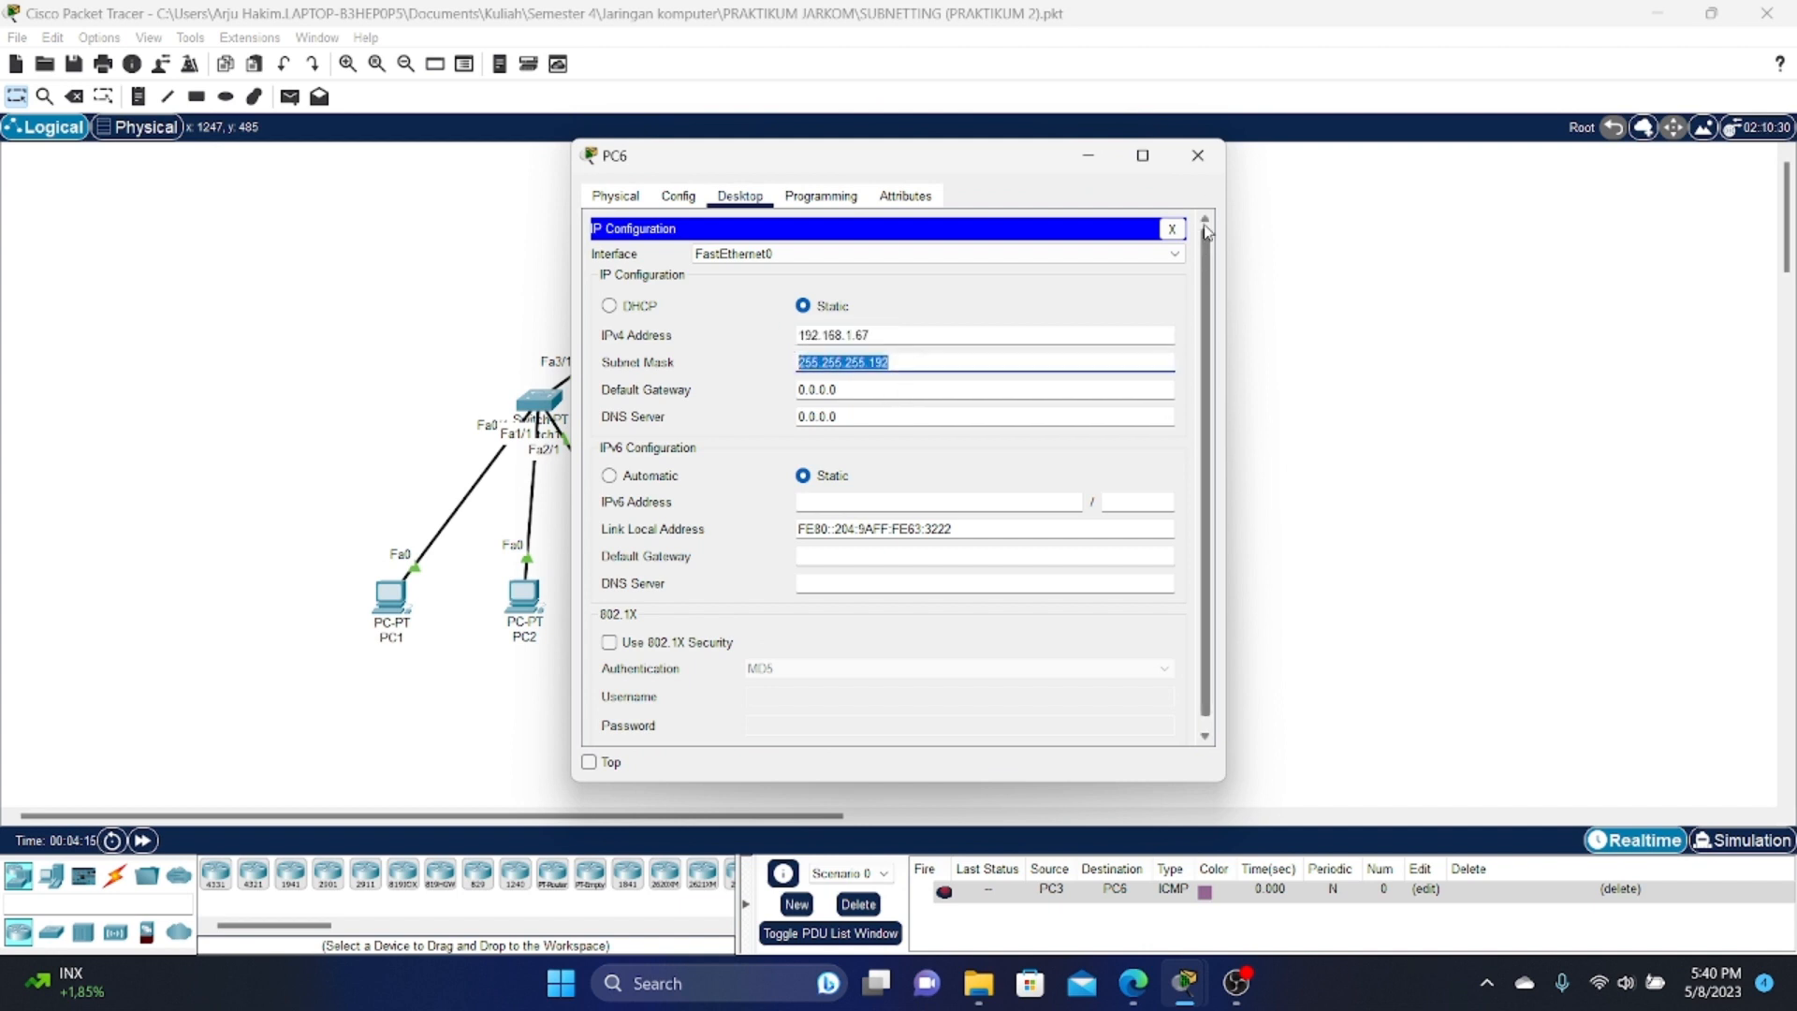
pyautogui.click(1198, 156)
# Step: Examine the IP address and subnet mask of Router1's FastEthernet0/0 interface, keeping the topology in view
pyautogui.click(774, 232)
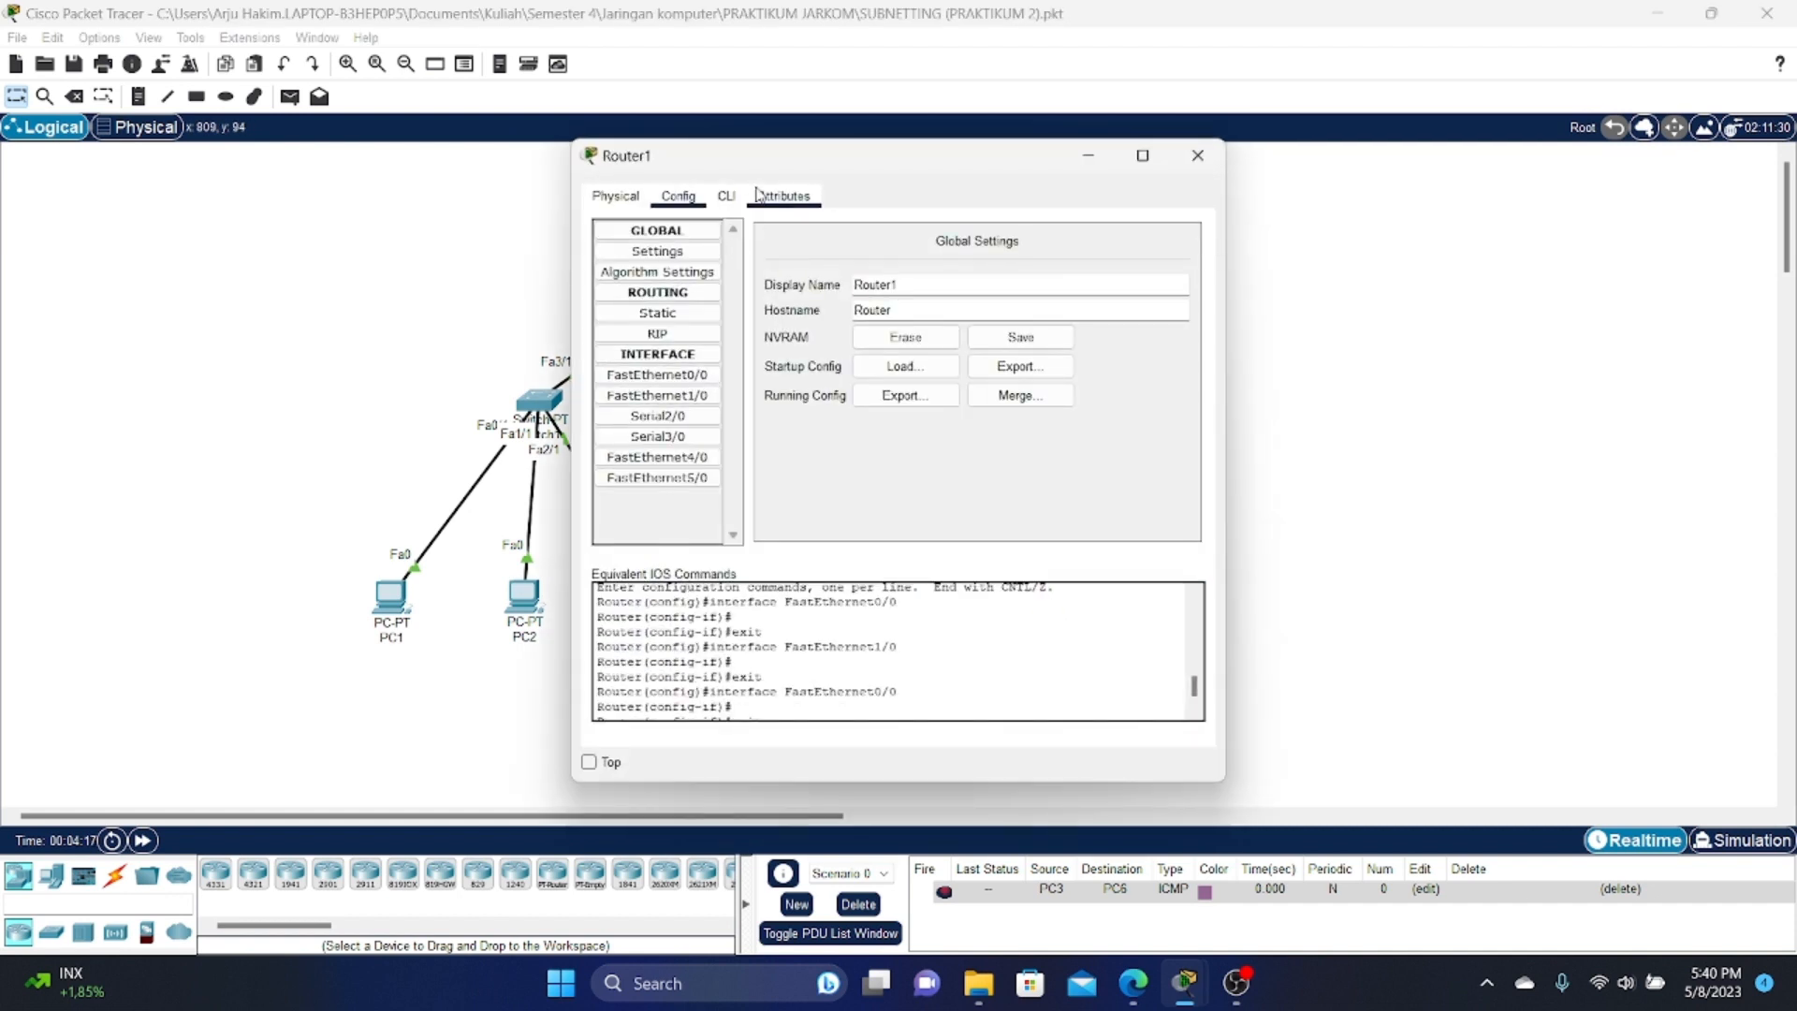
pyautogui.moveTo(762, 161); pyautogui.dragTo(1267, 174)
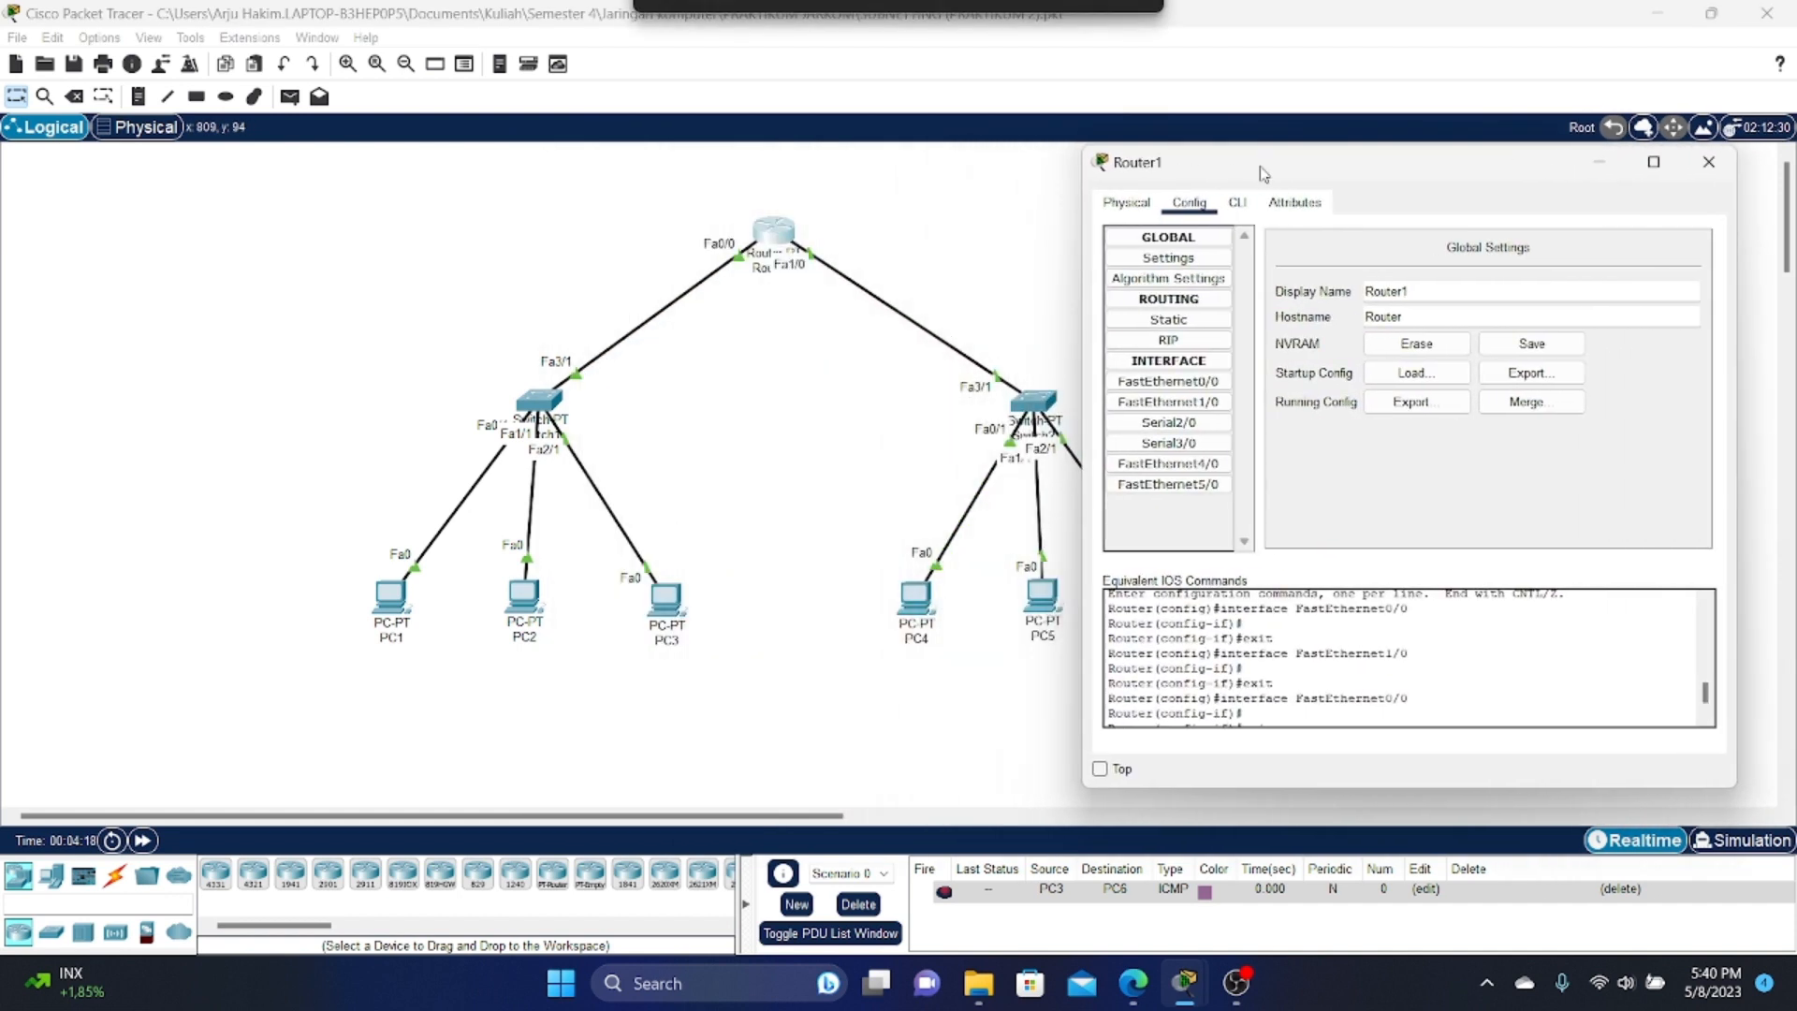
pyautogui.click(1171, 381)
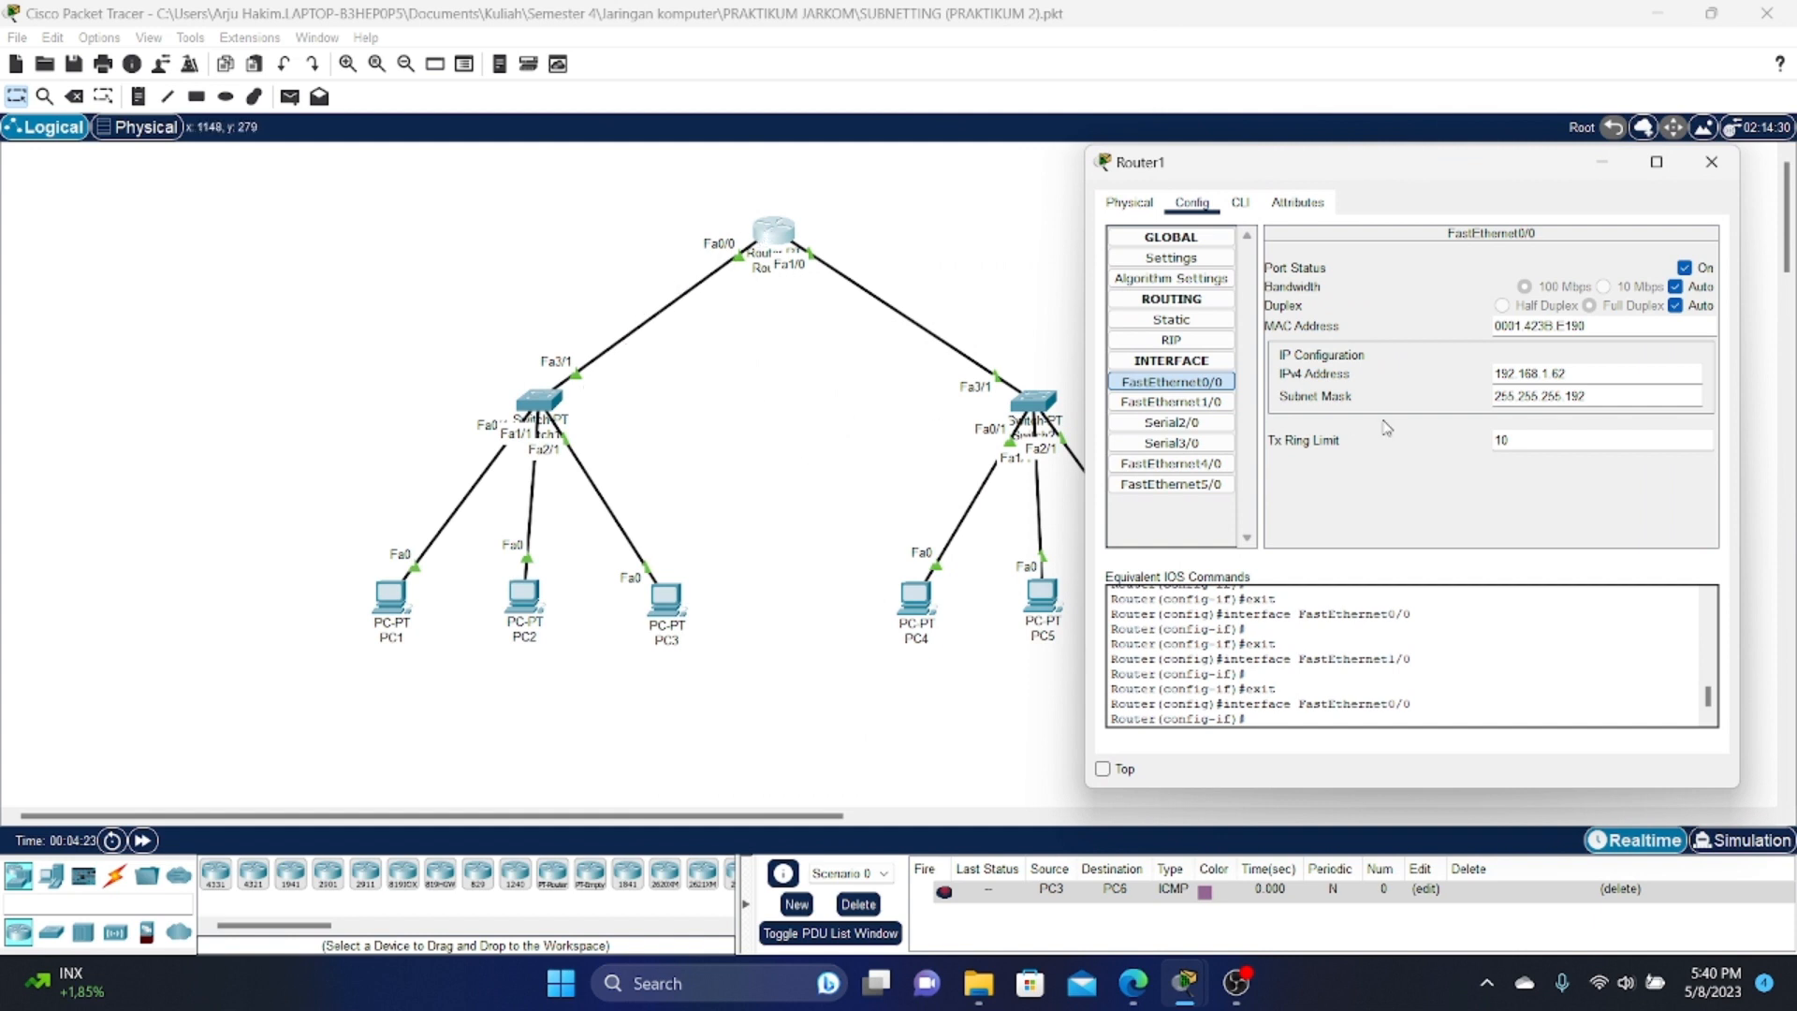
pyautogui.moveTo(1604, 372); pyautogui.dragTo(1517, 397)
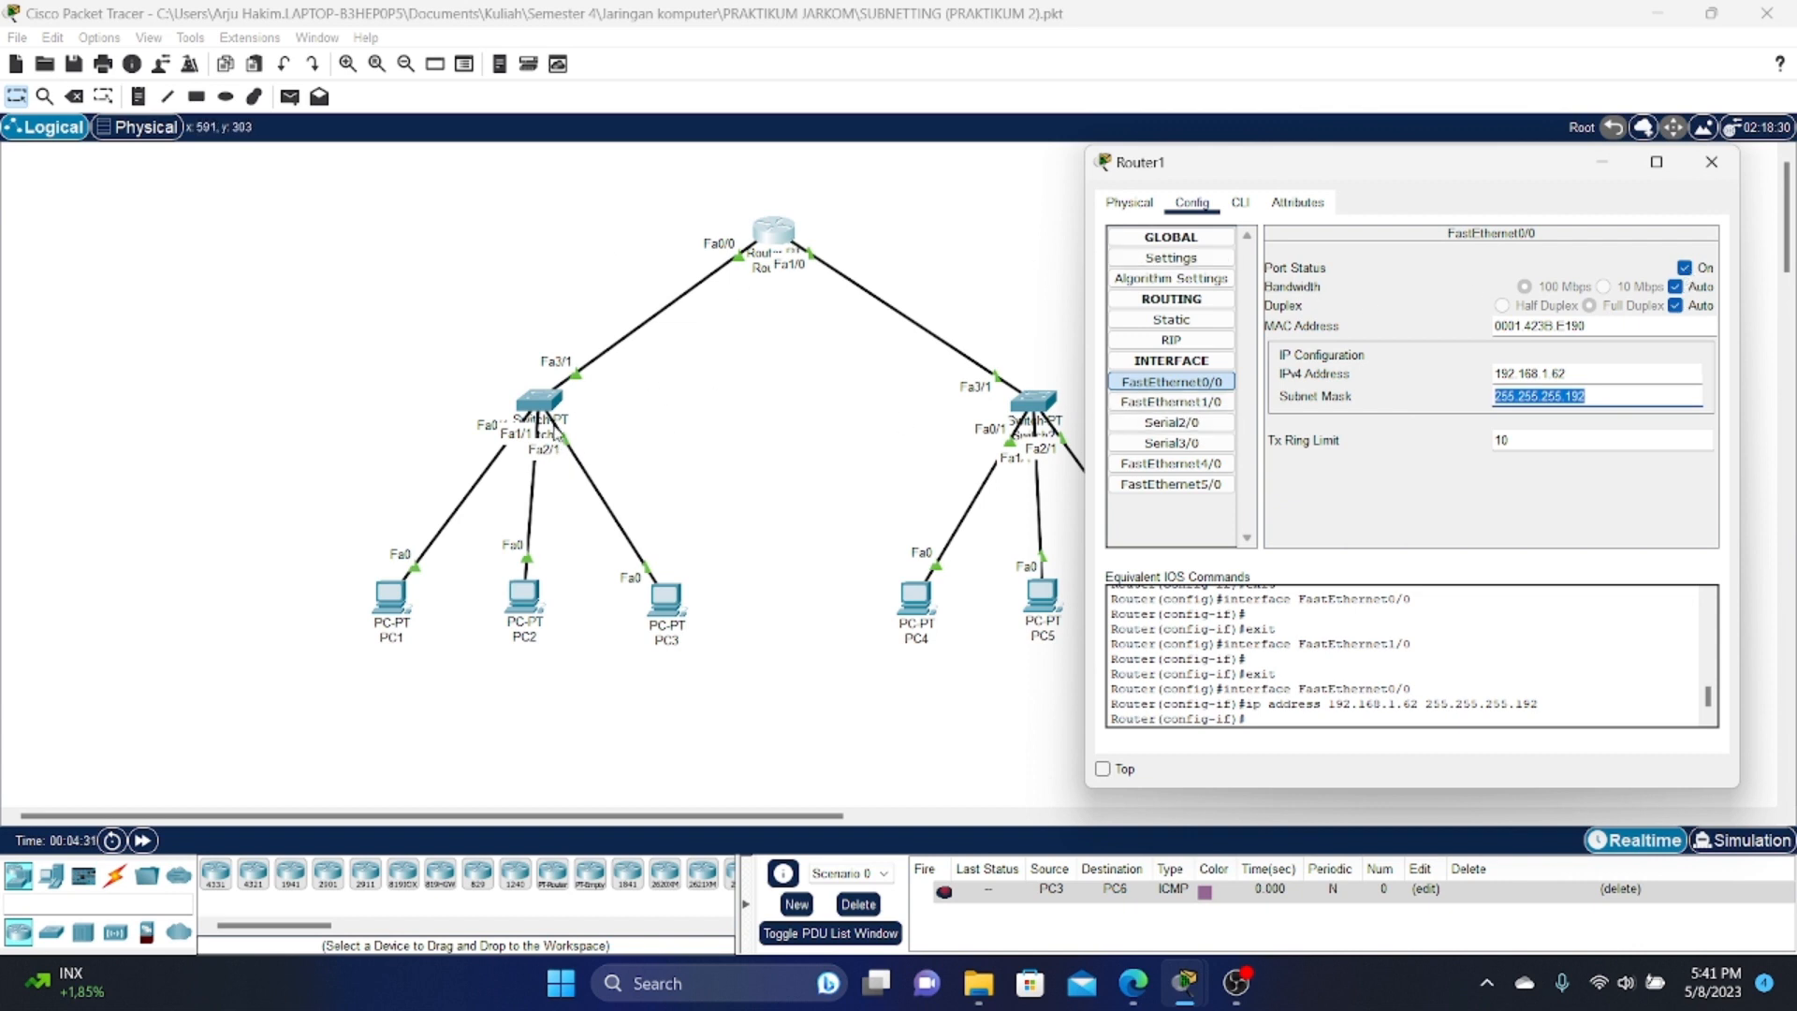
# Step: Examine the IP address and subnet mask of Router1's FastEthernet1/0 interface, and close the router's configuration
pyautogui.click(1164, 412)
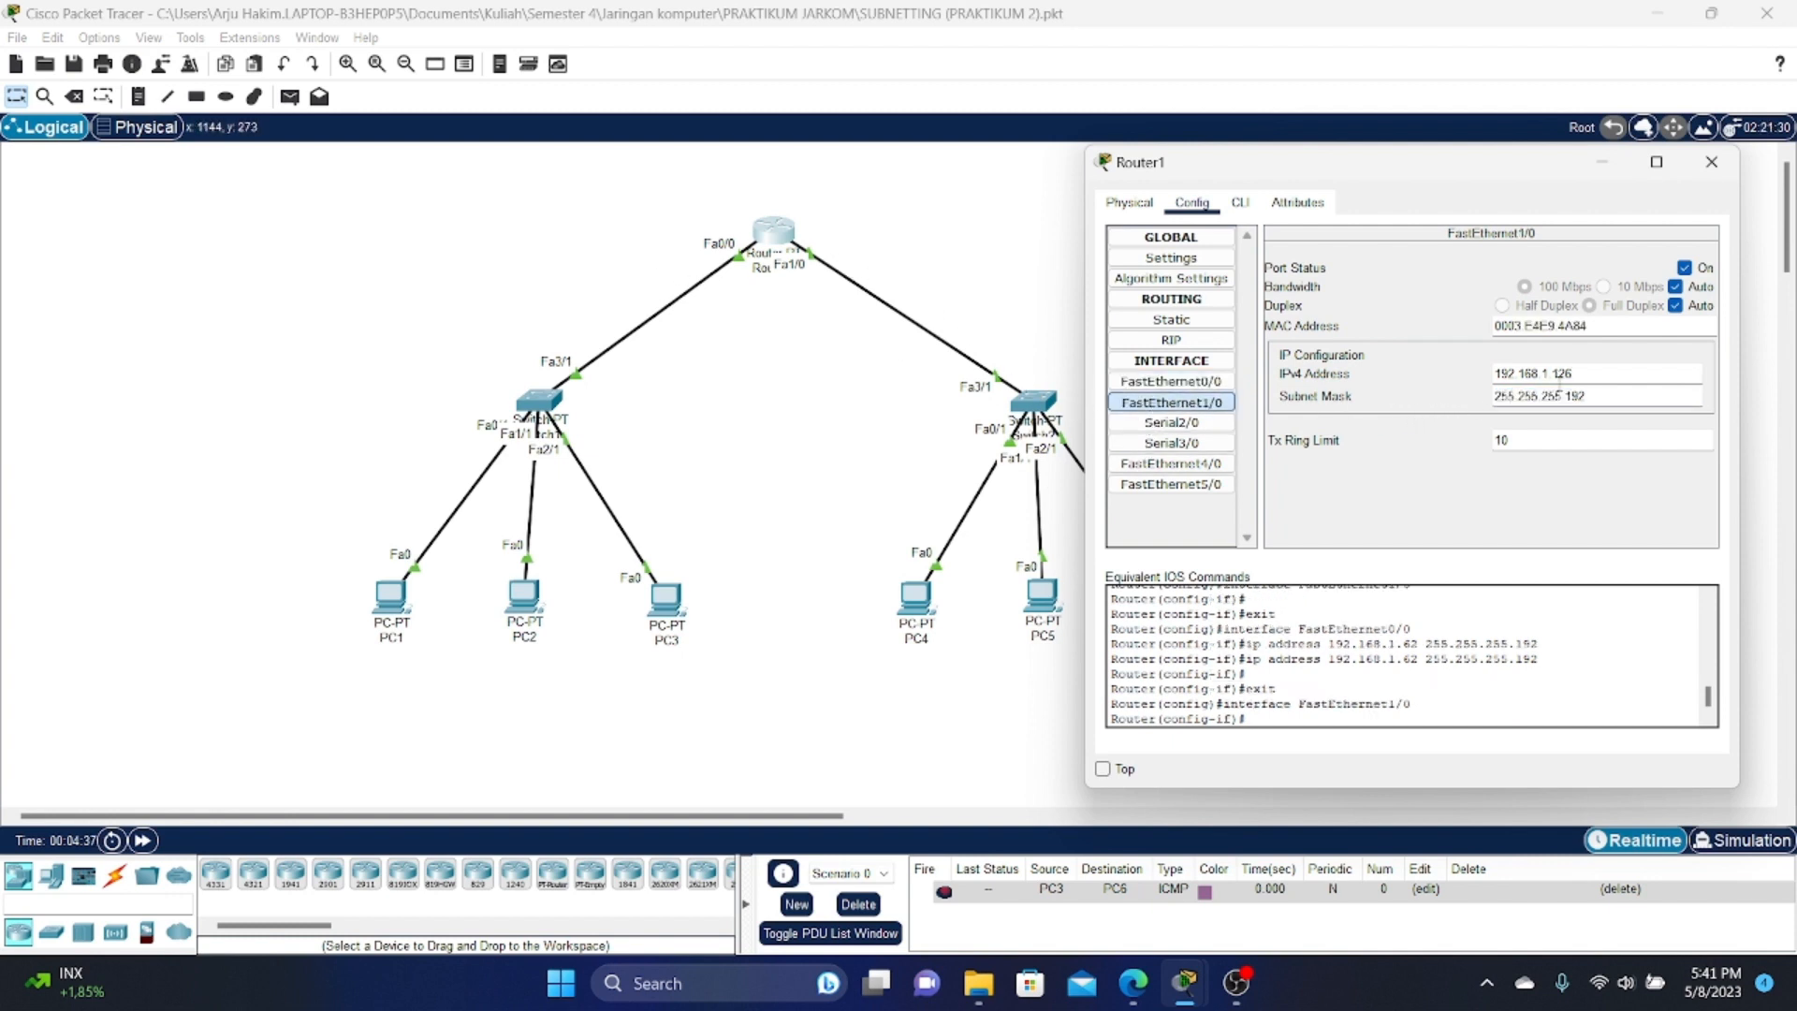
pyautogui.moveTo(1588, 375); pyautogui.dragTo(1494, 375)
pyautogui.moveTo(1610, 399); pyautogui.dragTo(1480, 398)
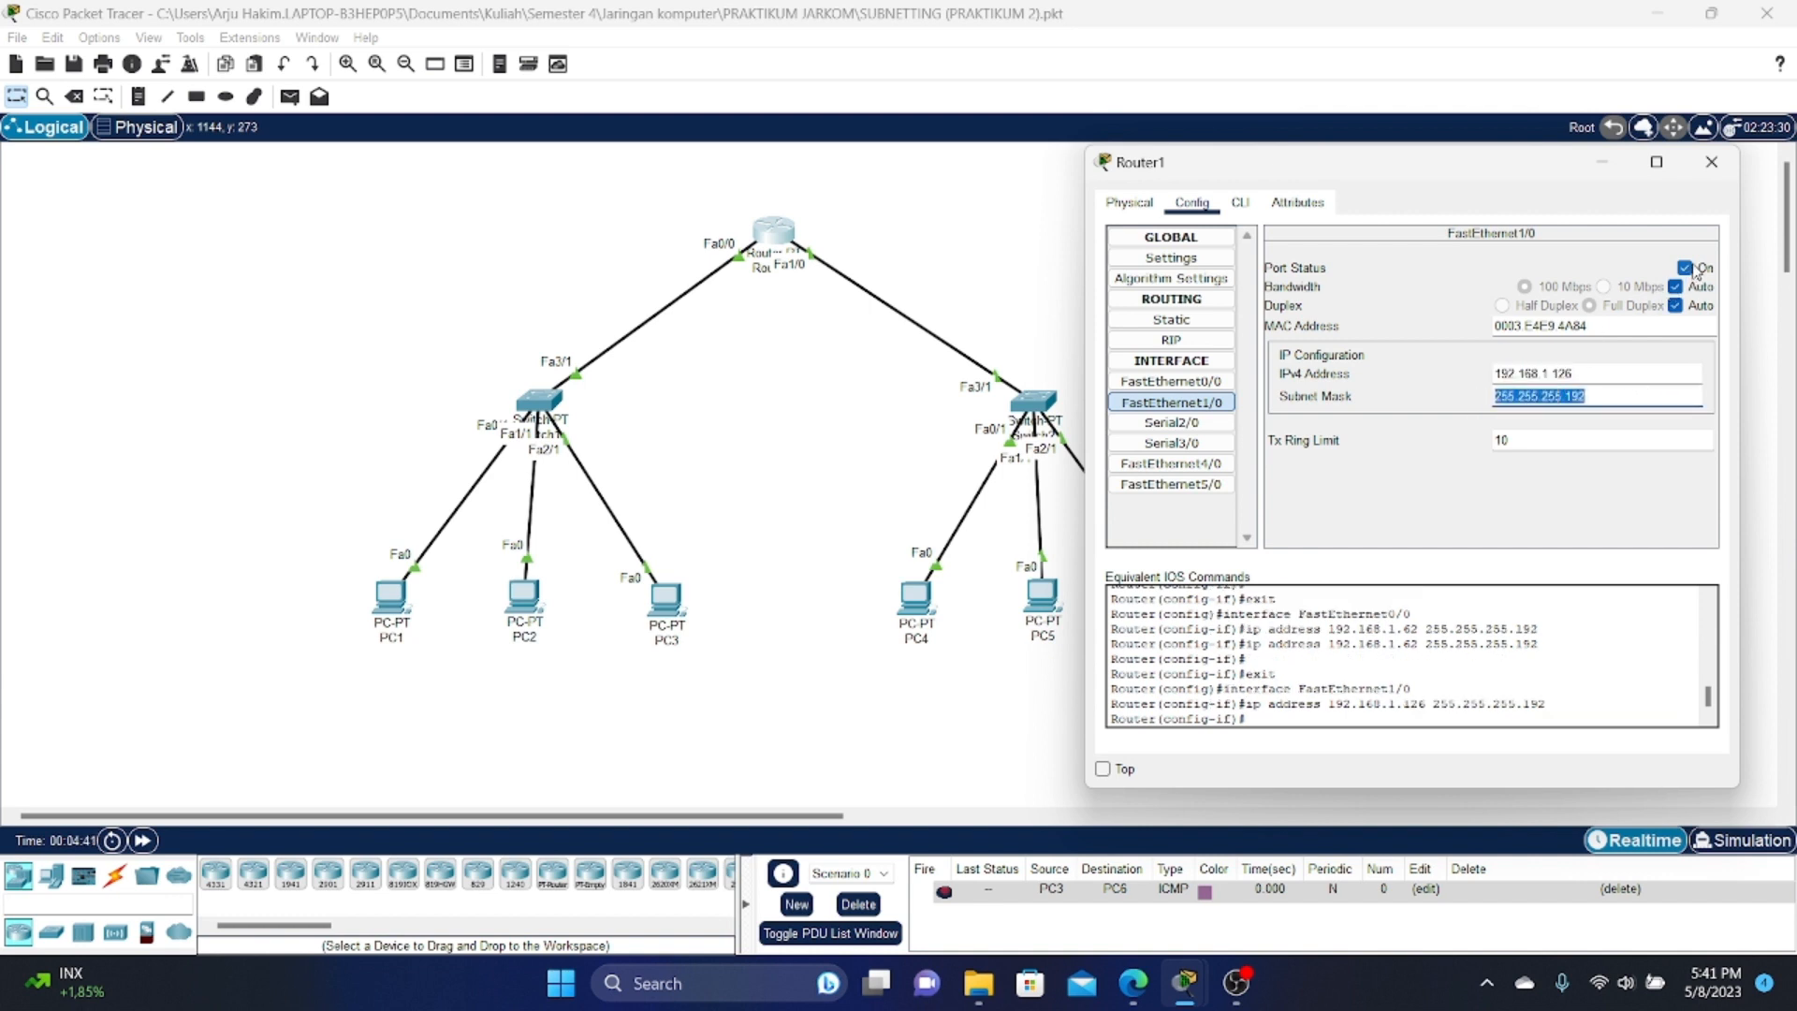
pyautogui.moveTo(1463, 171); pyautogui.dragTo(1060, 209)
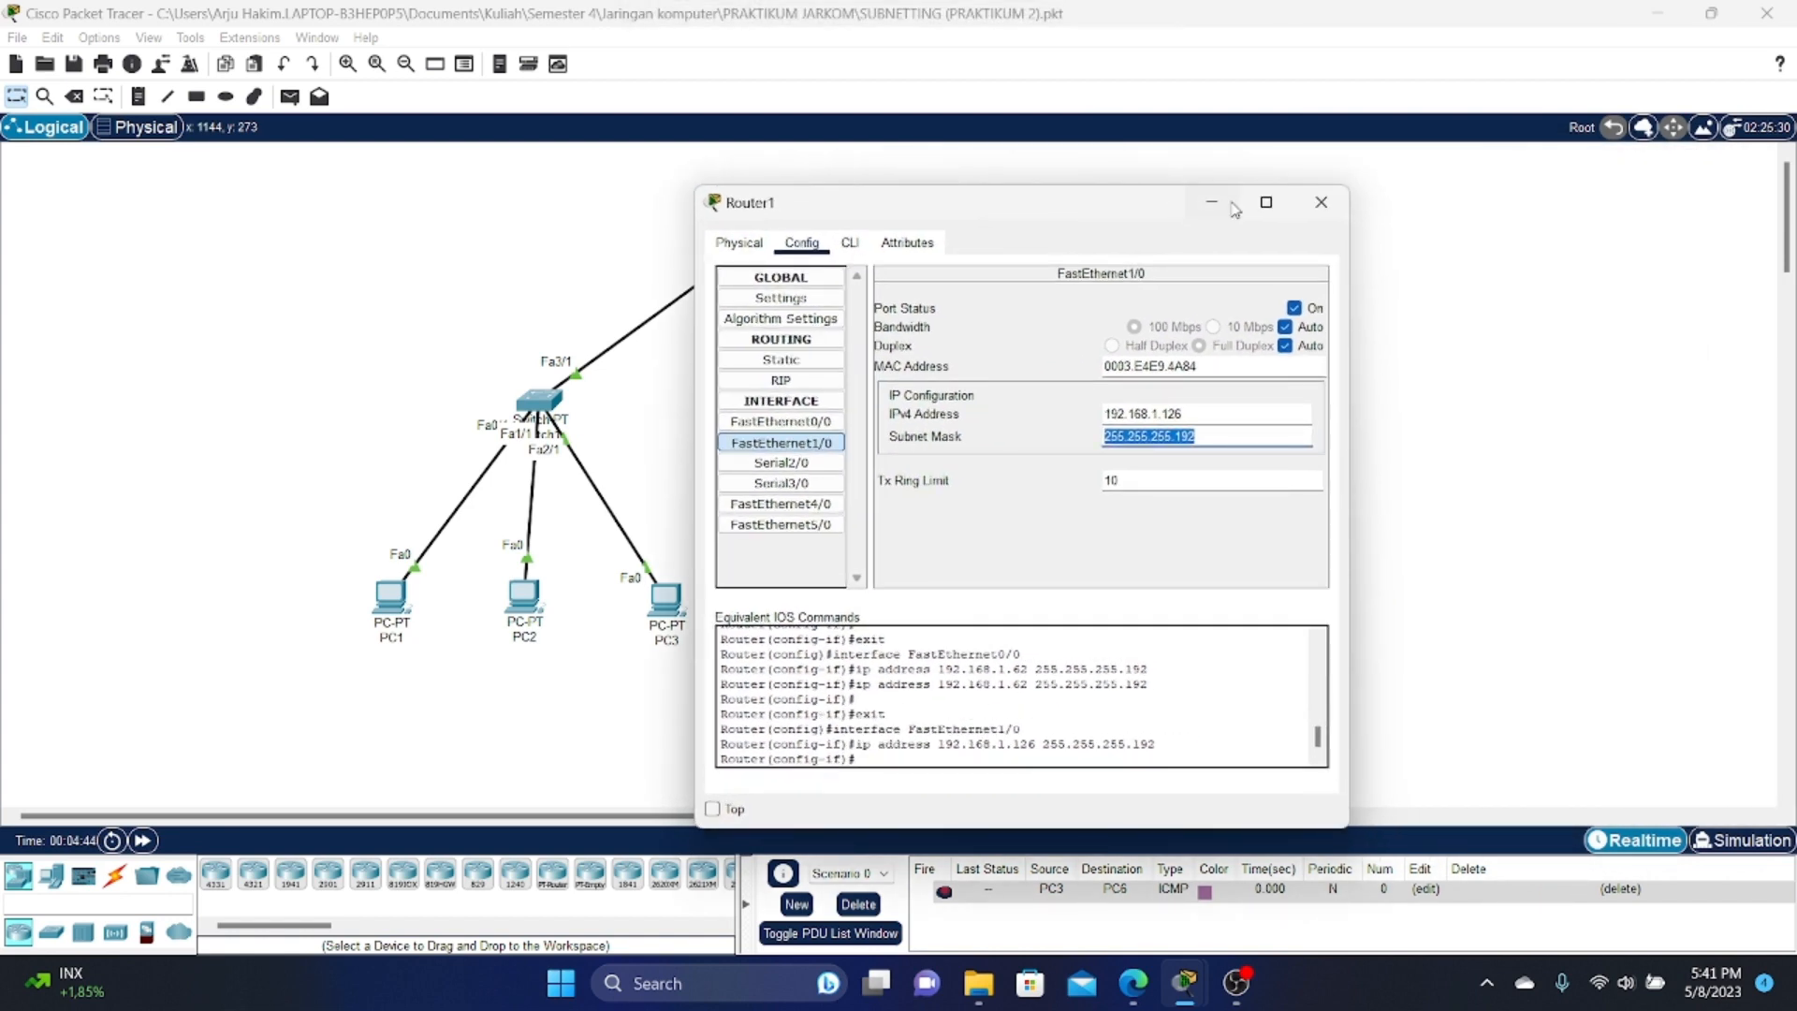
pyautogui.click(1329, 206)
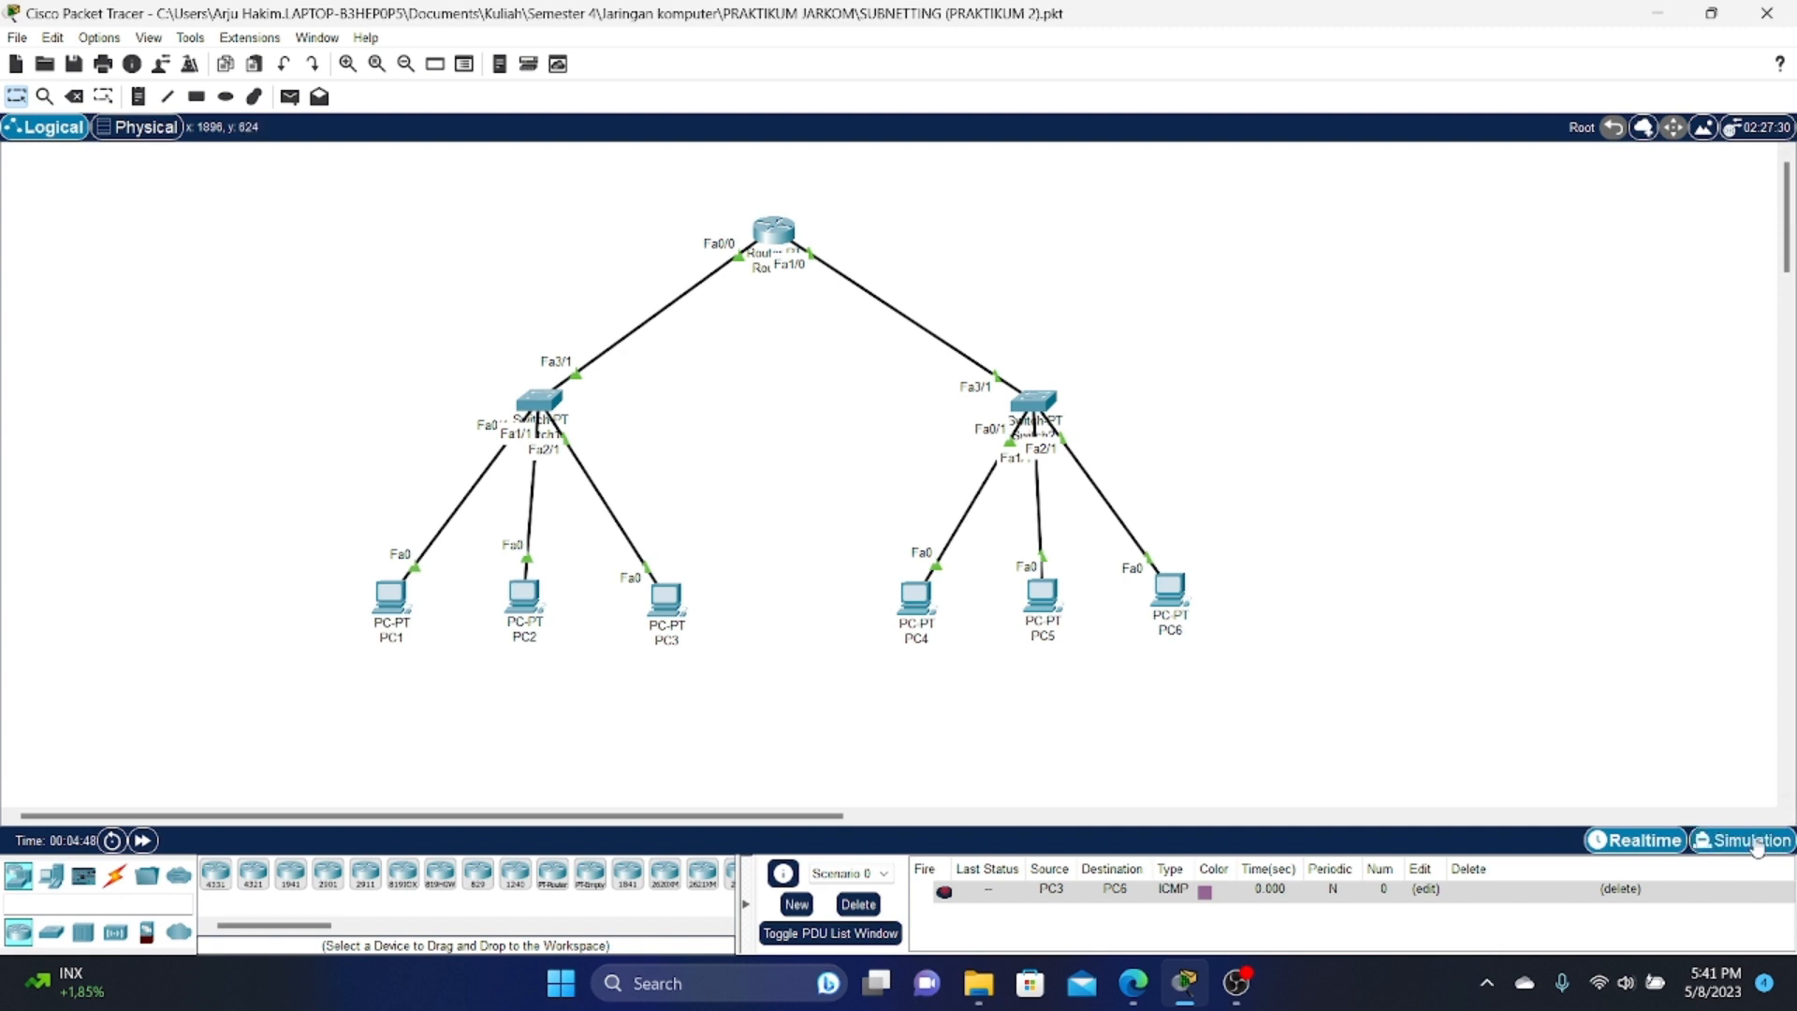
# Step: Switch to Simulation mode and delete the existing PDU scenario from PC3 to PC6
pyautogui.click(1757, 848)
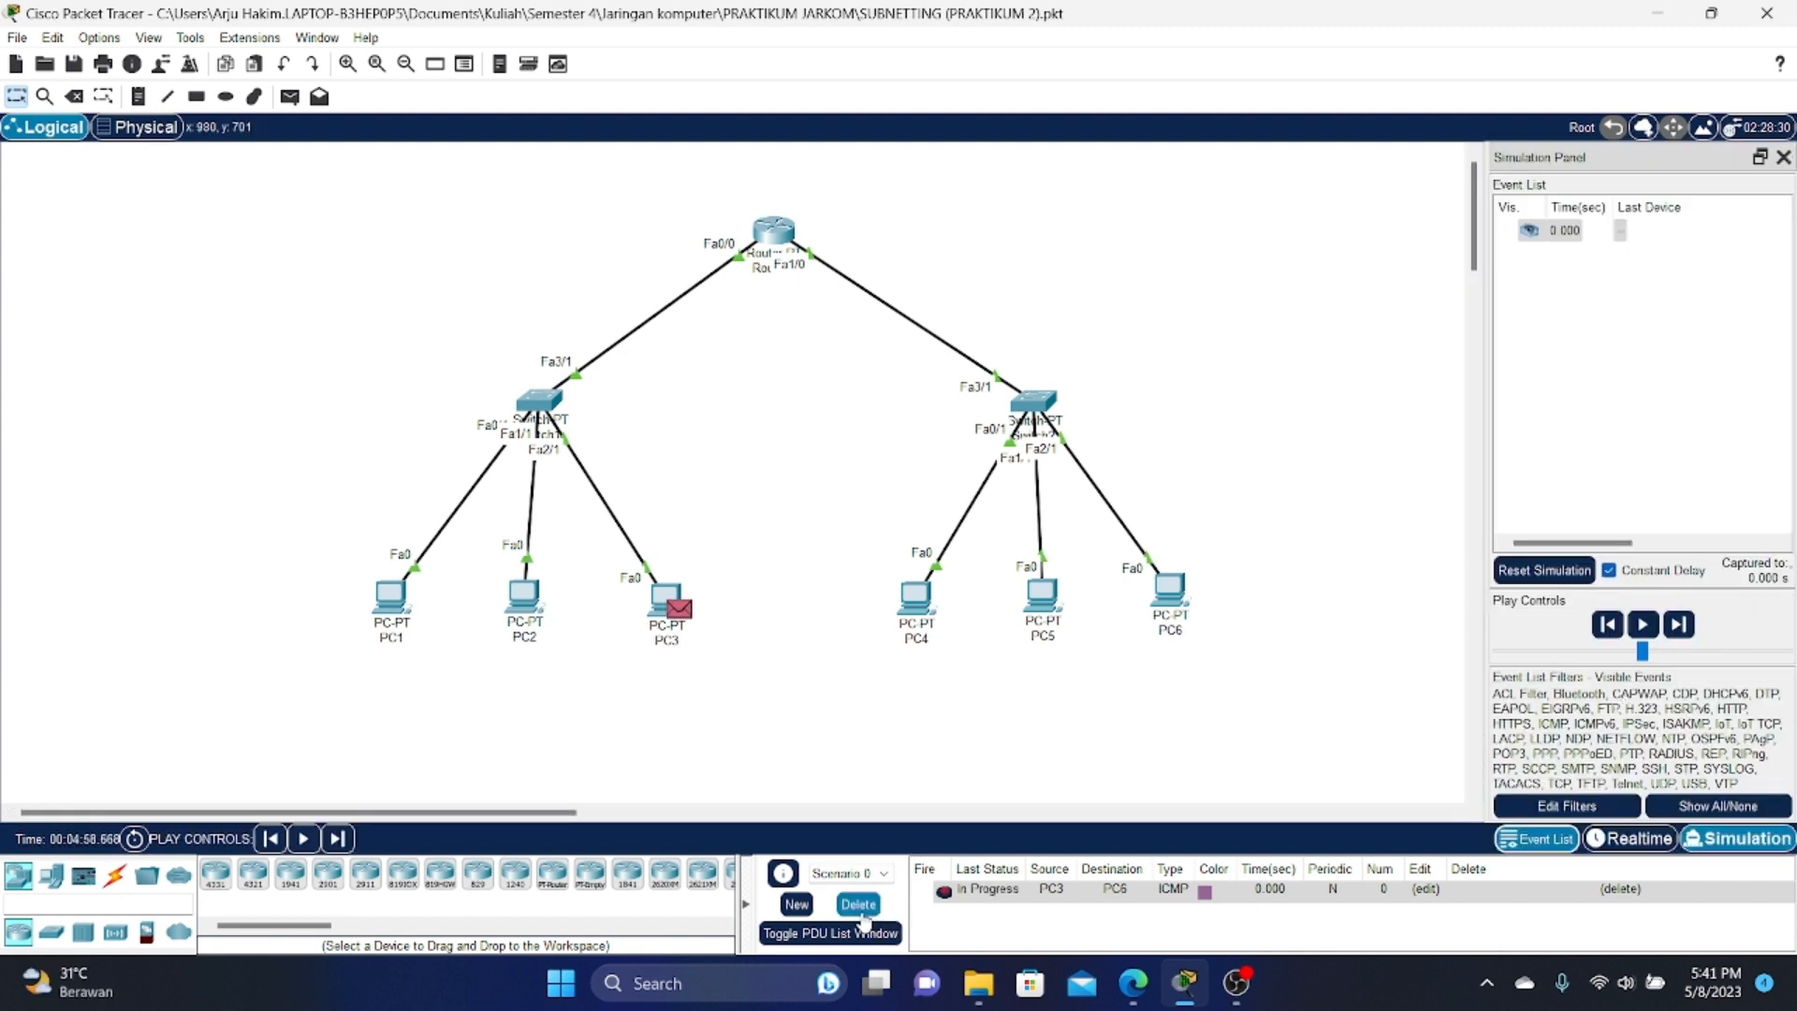
pyautogui.click(859, 905)
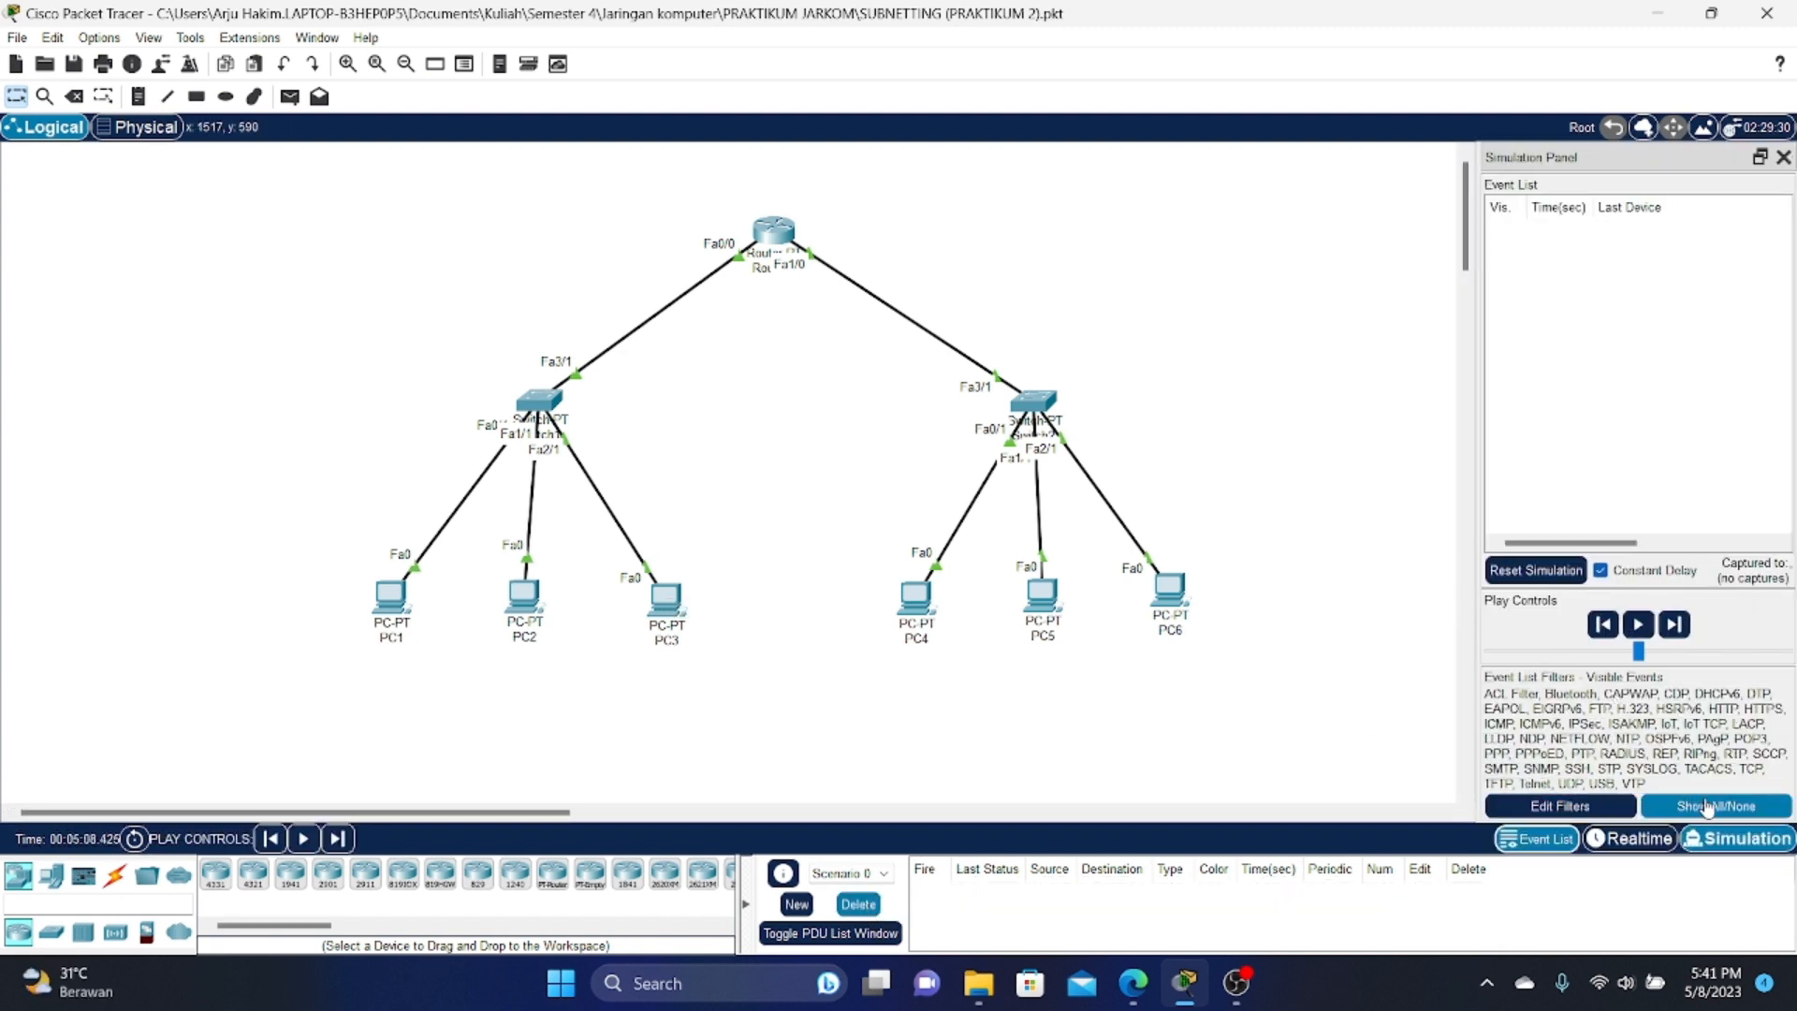
# Step: Restrict the simulation's visible events to ICMP only
pyautogui.click(1716, 806)
pyautogui.click(1561, 806)
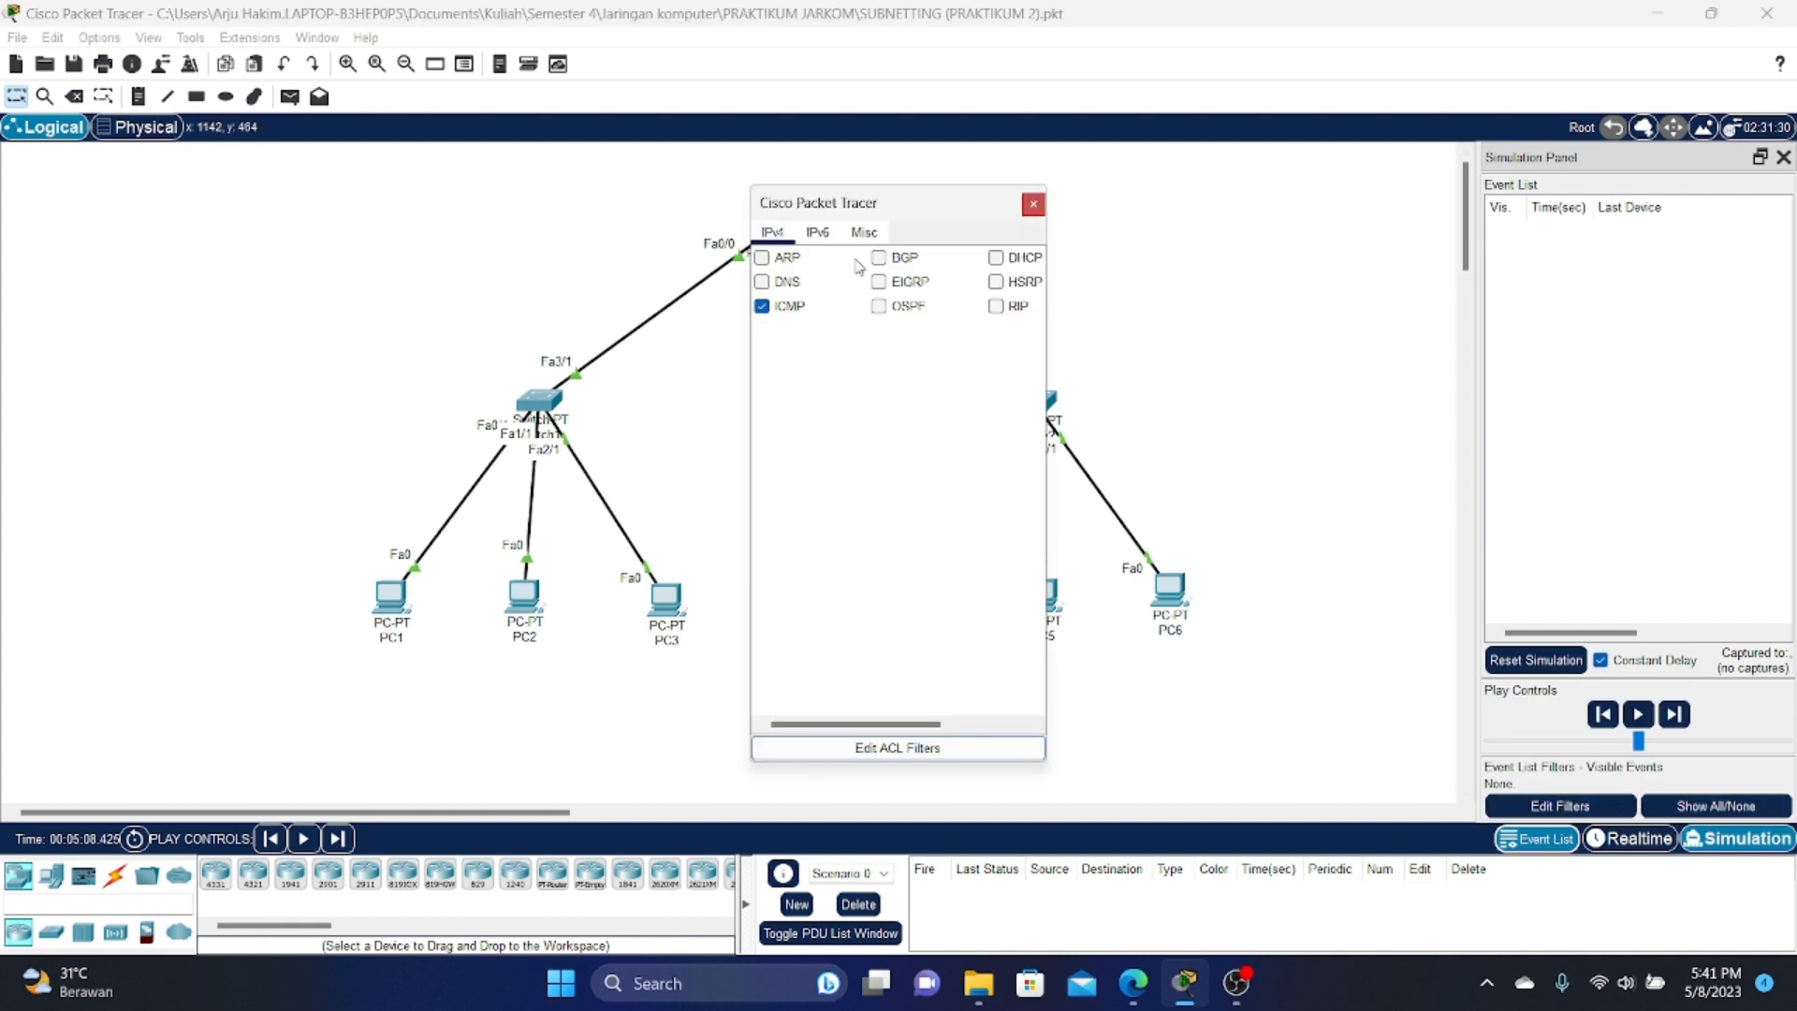
pyautogui.click(1033, 204)
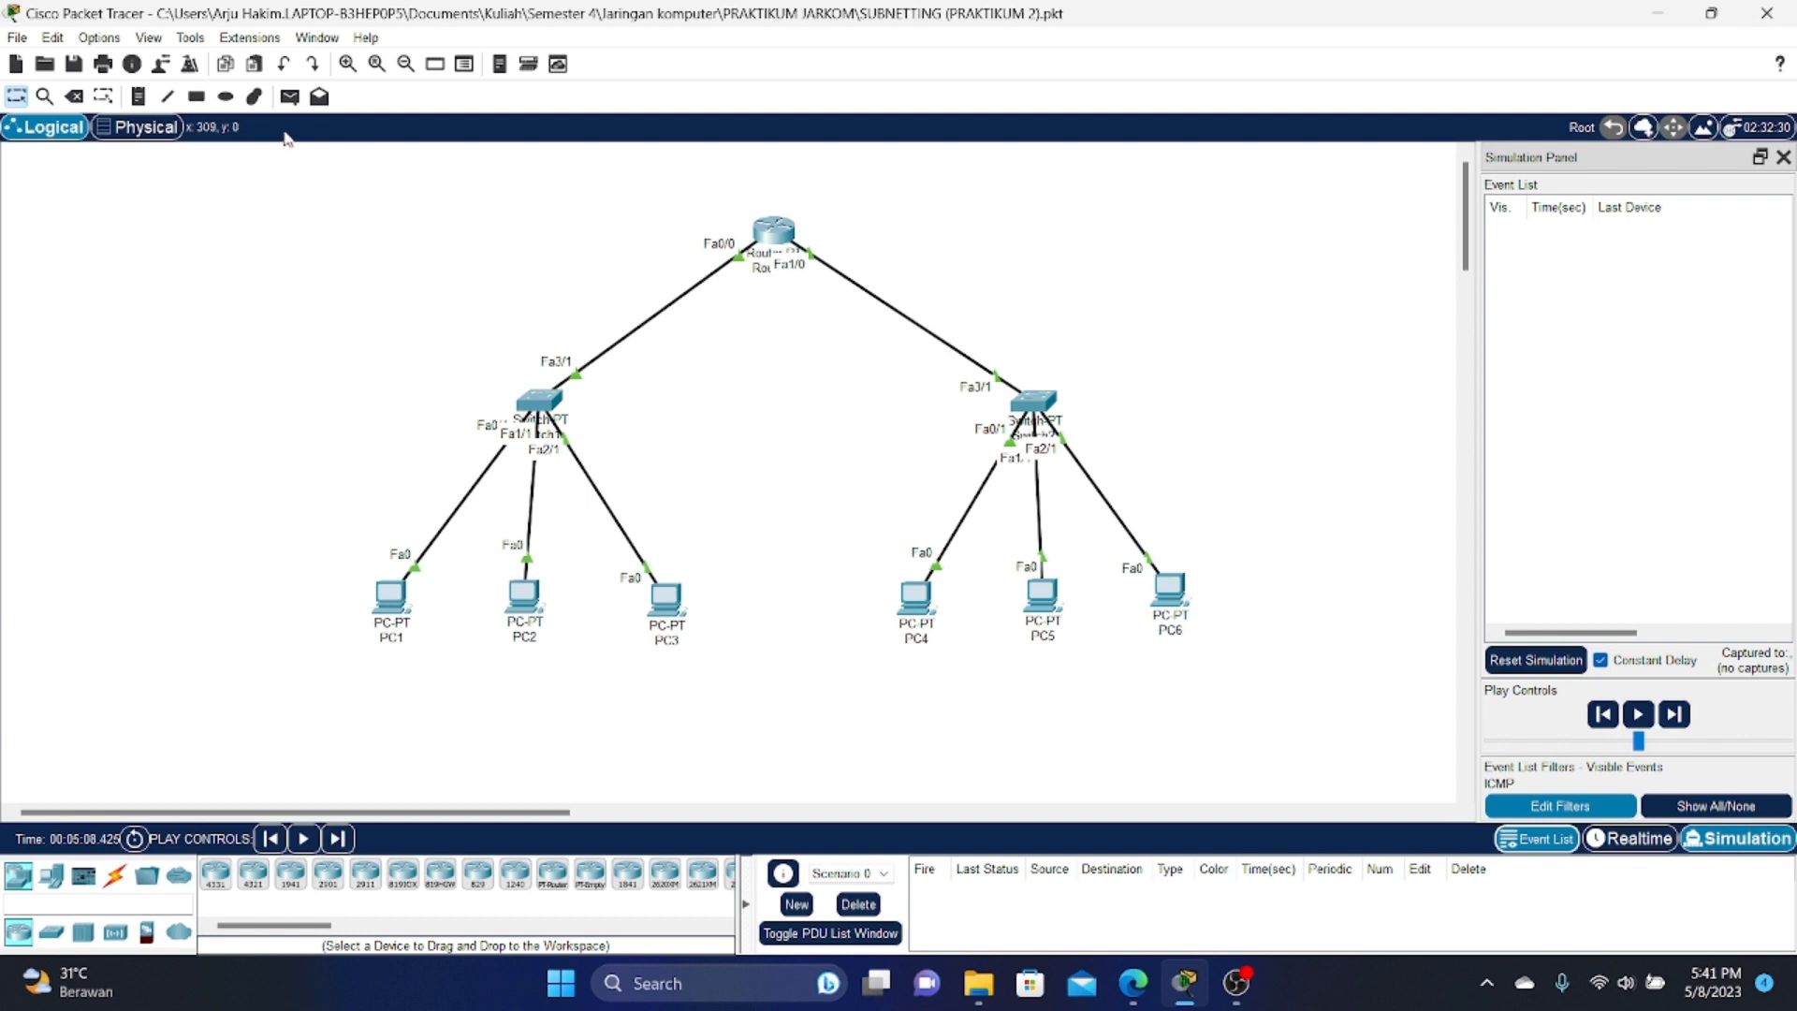
# Step: Add a simple PDU with PC1 as the source and PC3 as the destination
pyautogui.click(289, 99)
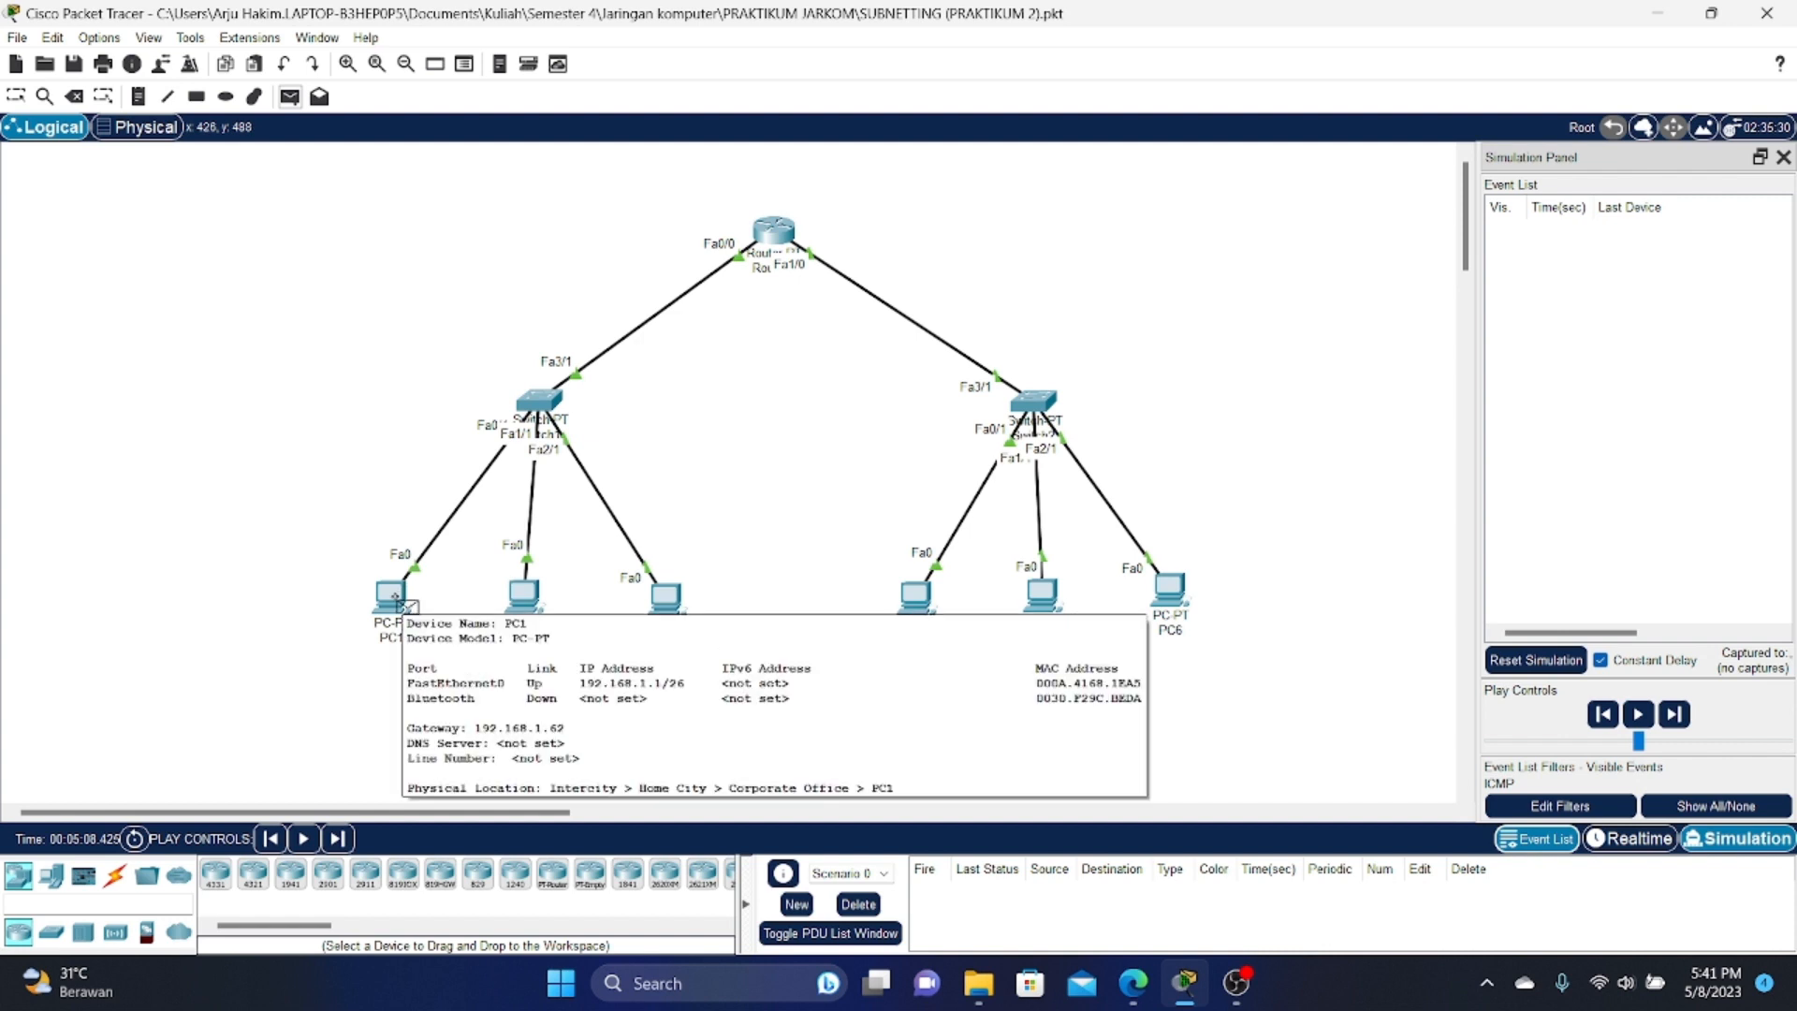
pyautogui.click(396, 599)
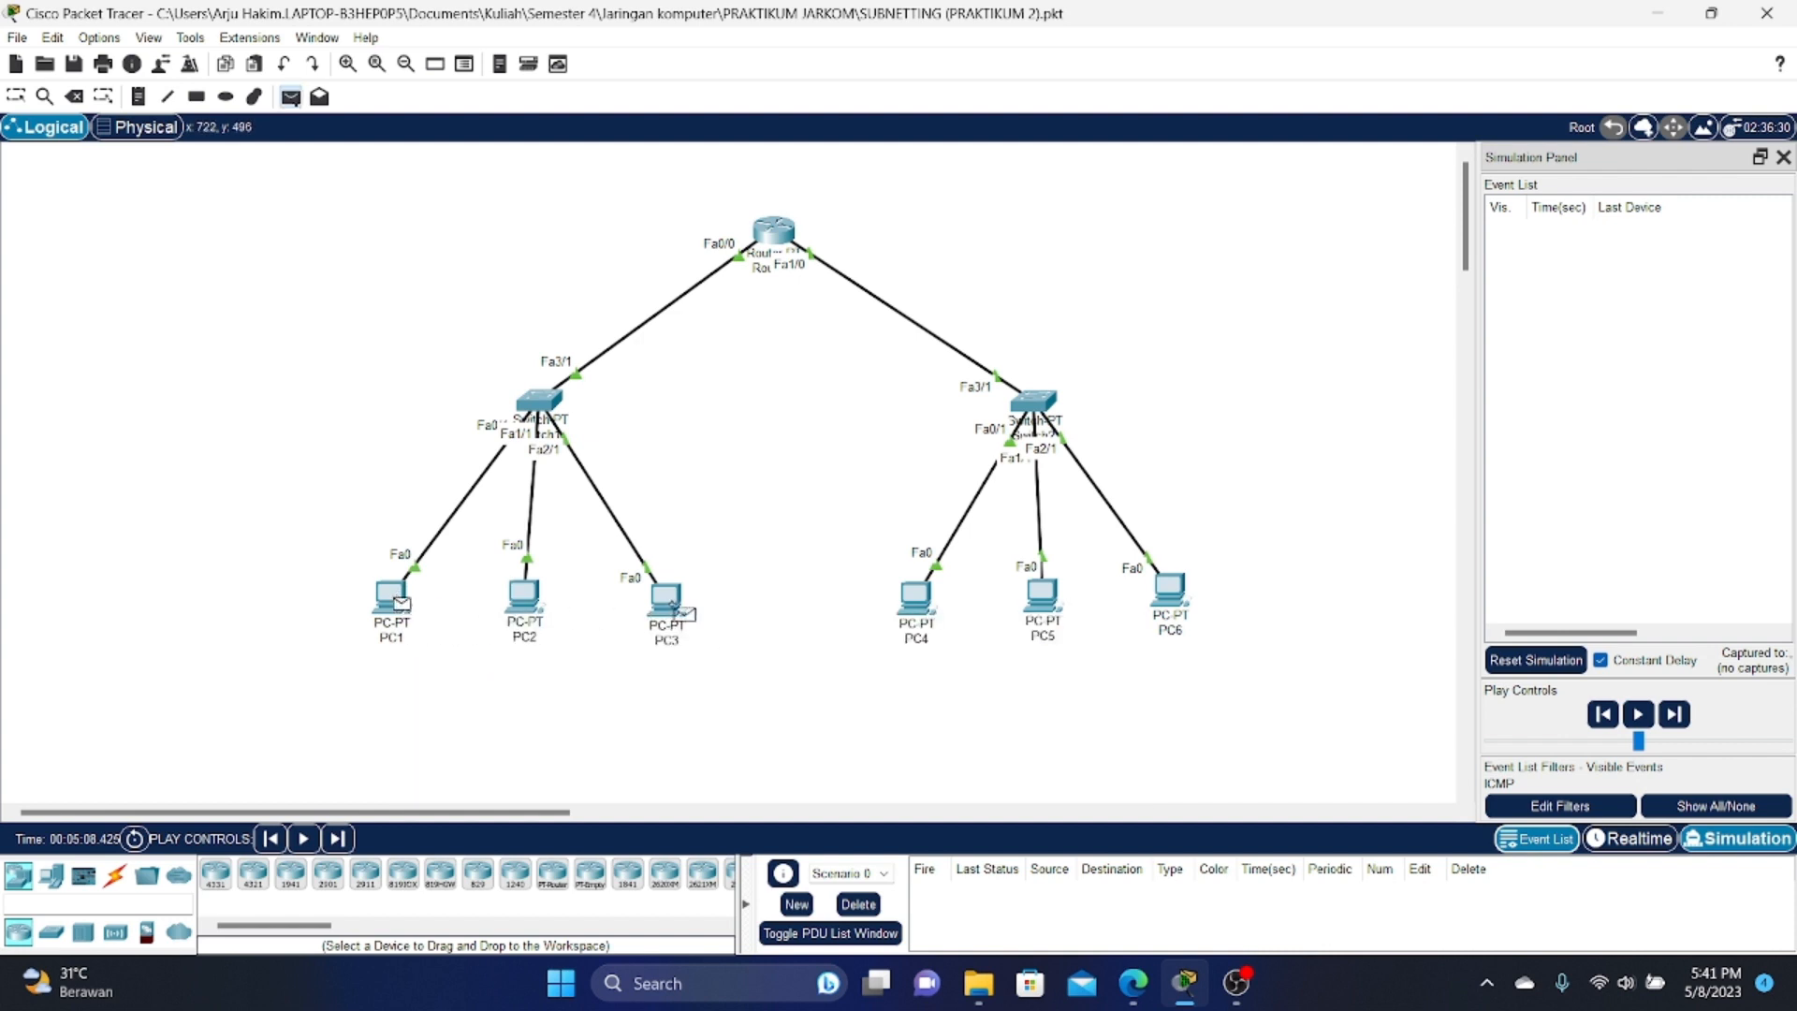
pyautogui.click(666, 599)
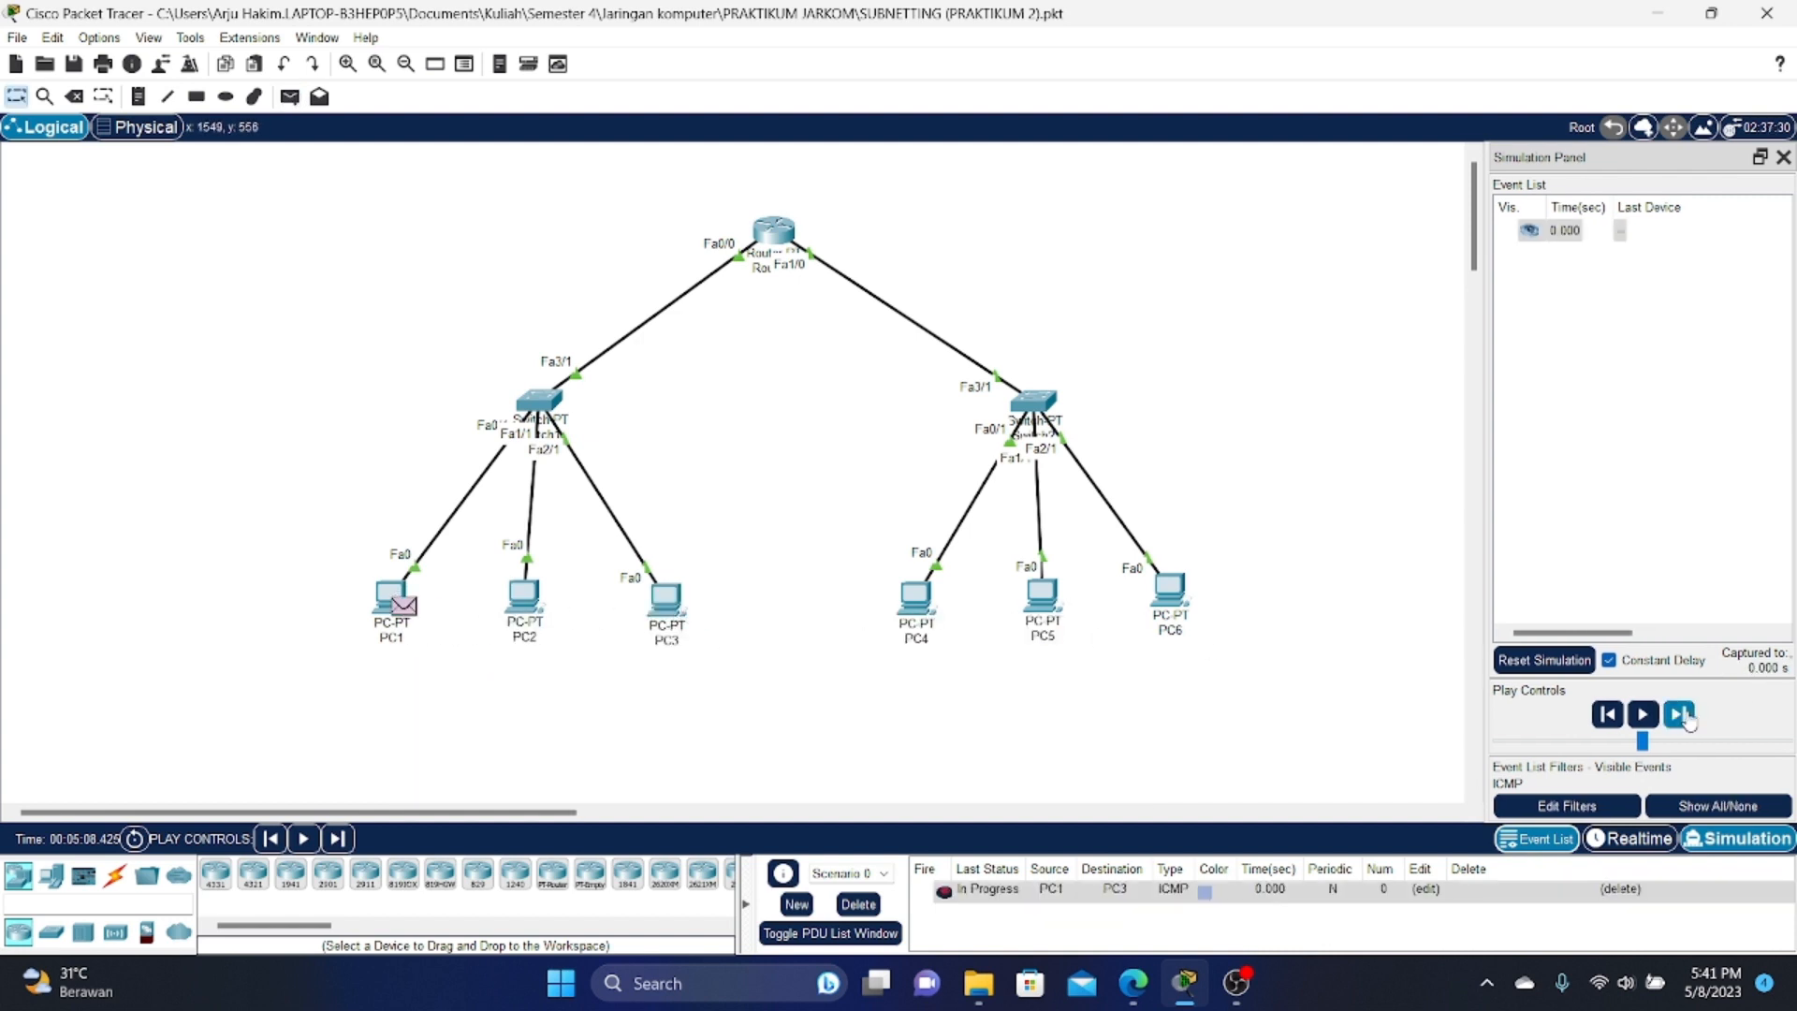
# Step: Advance the PC1-to-PC3 packet event by event through Switch1 to PC3 and back to PC1, and delete the scenario
pyautogui.click(1679, 714)
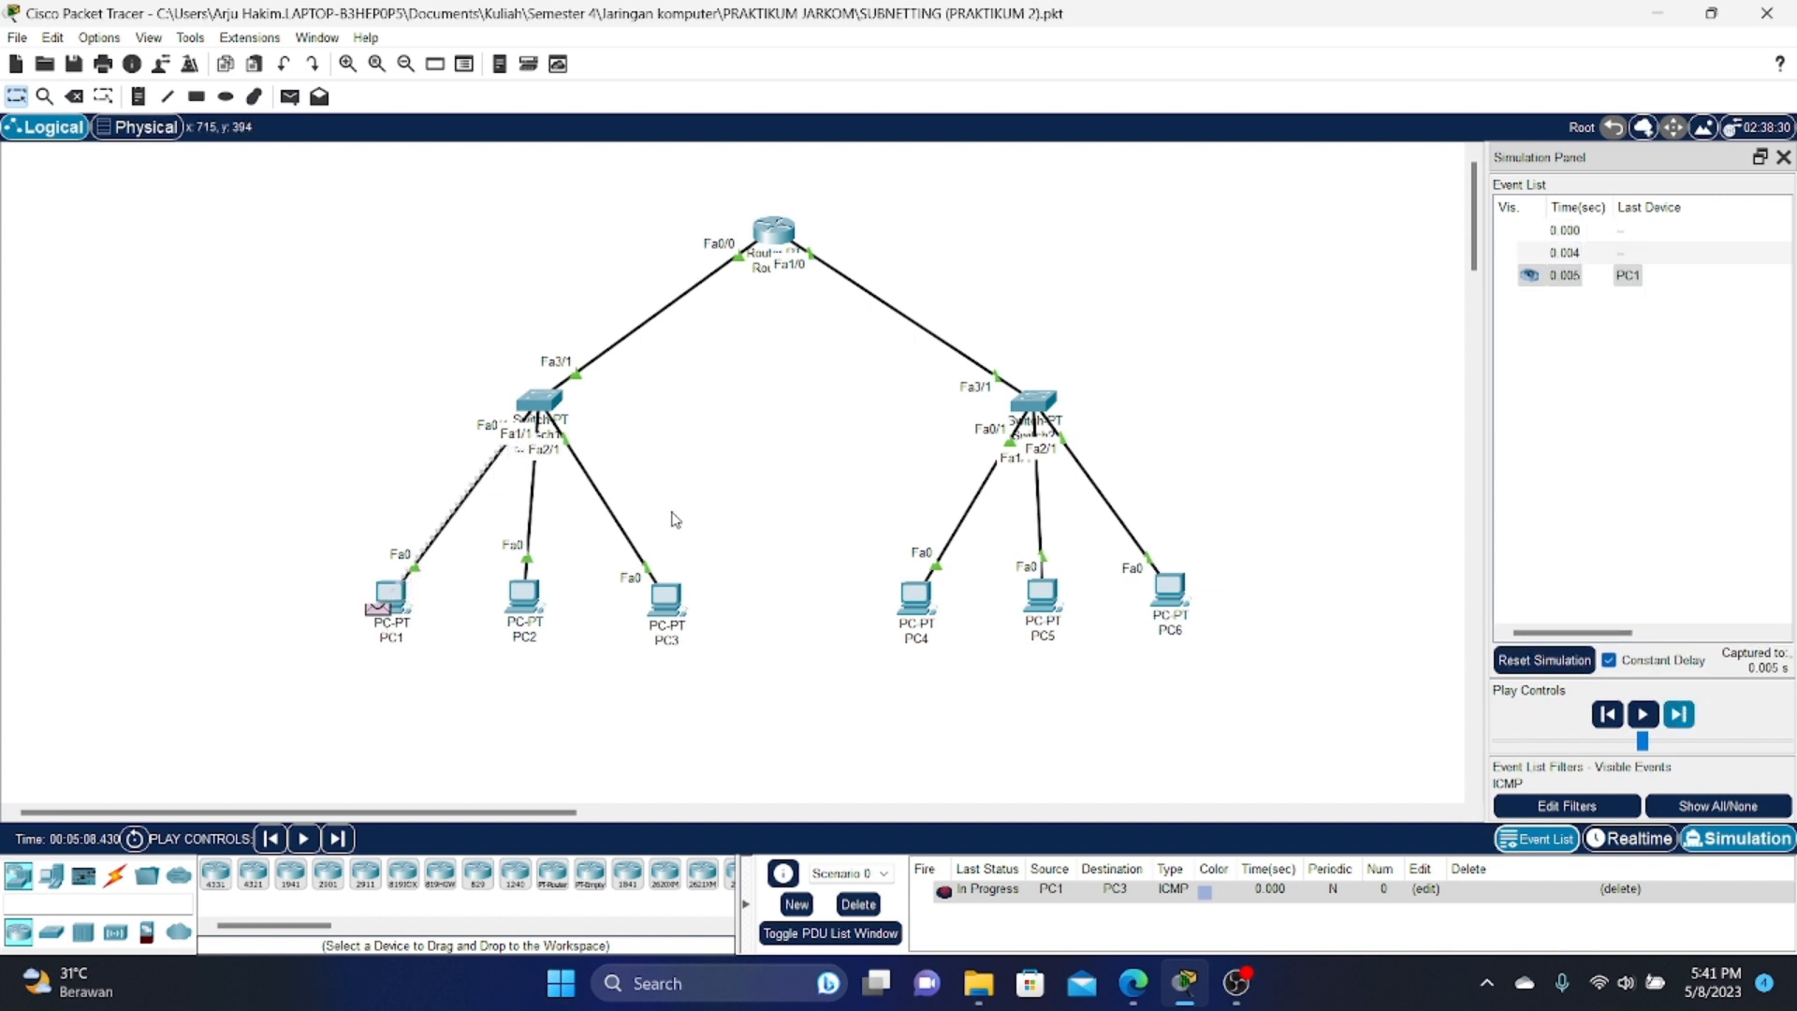
pyautogui.click(1680, 714)
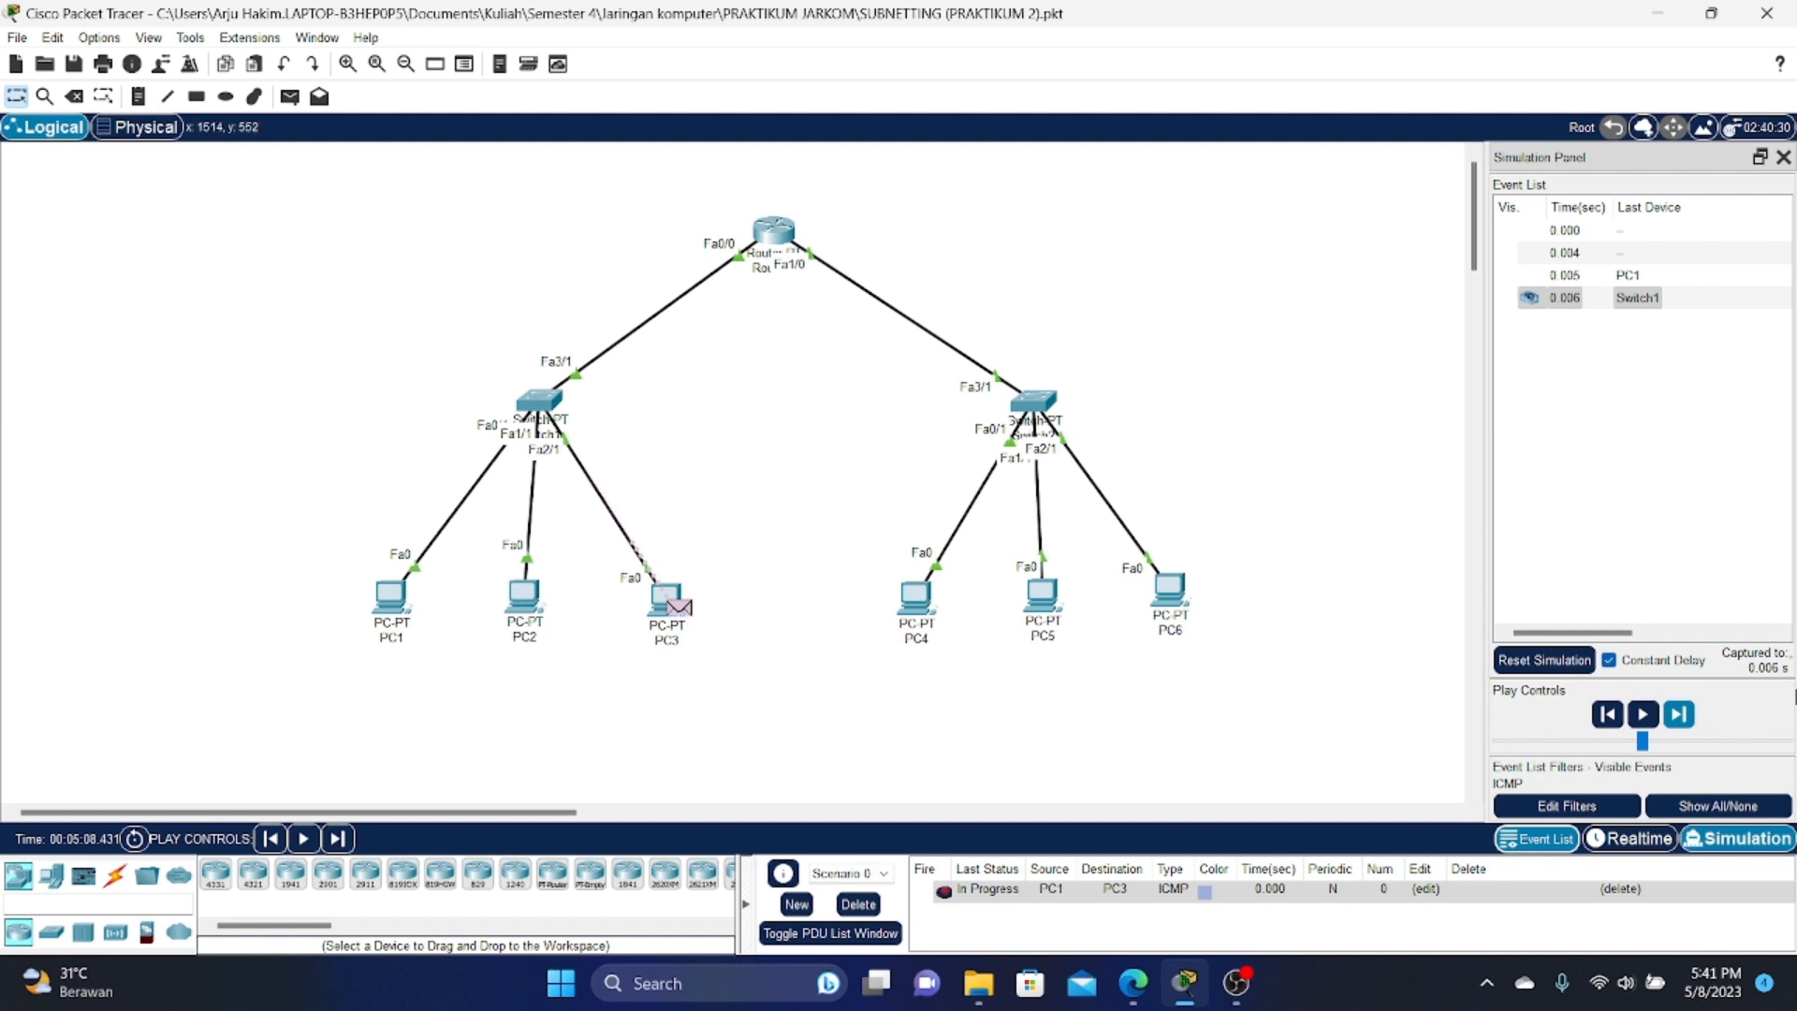
pyautogui.click(1680, 714)
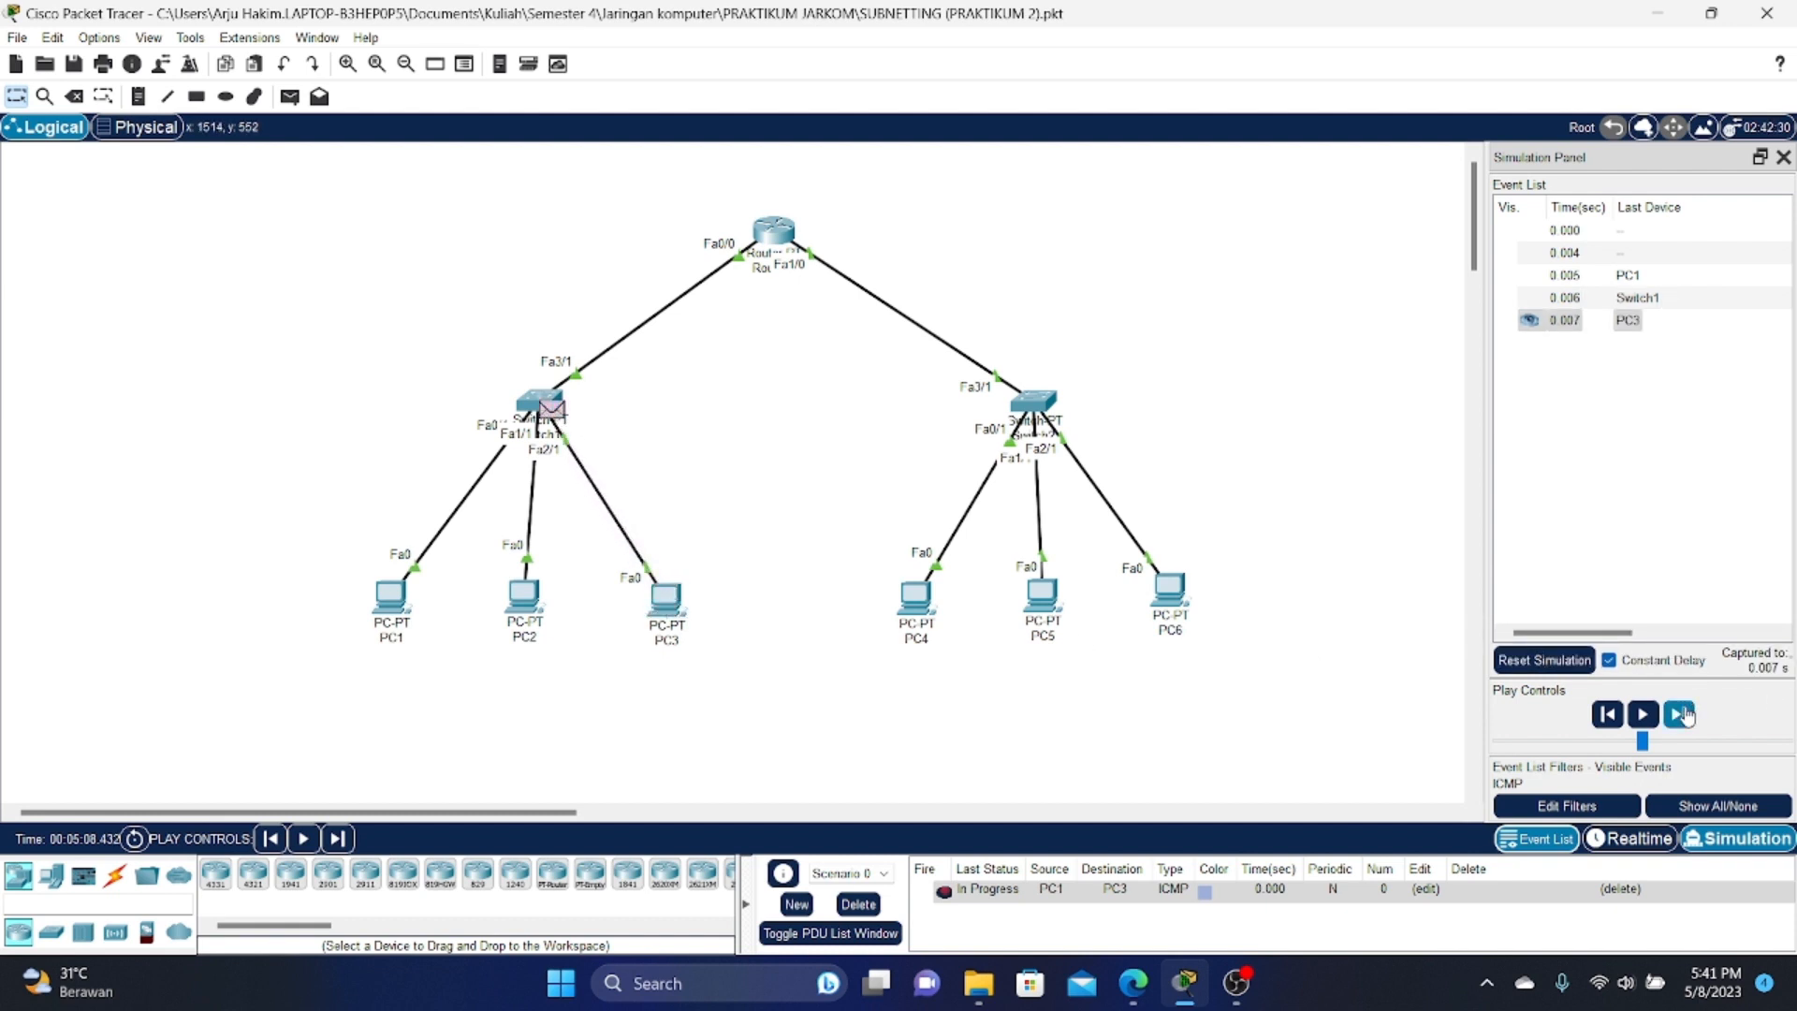
pyautogui.click(1680, 714)
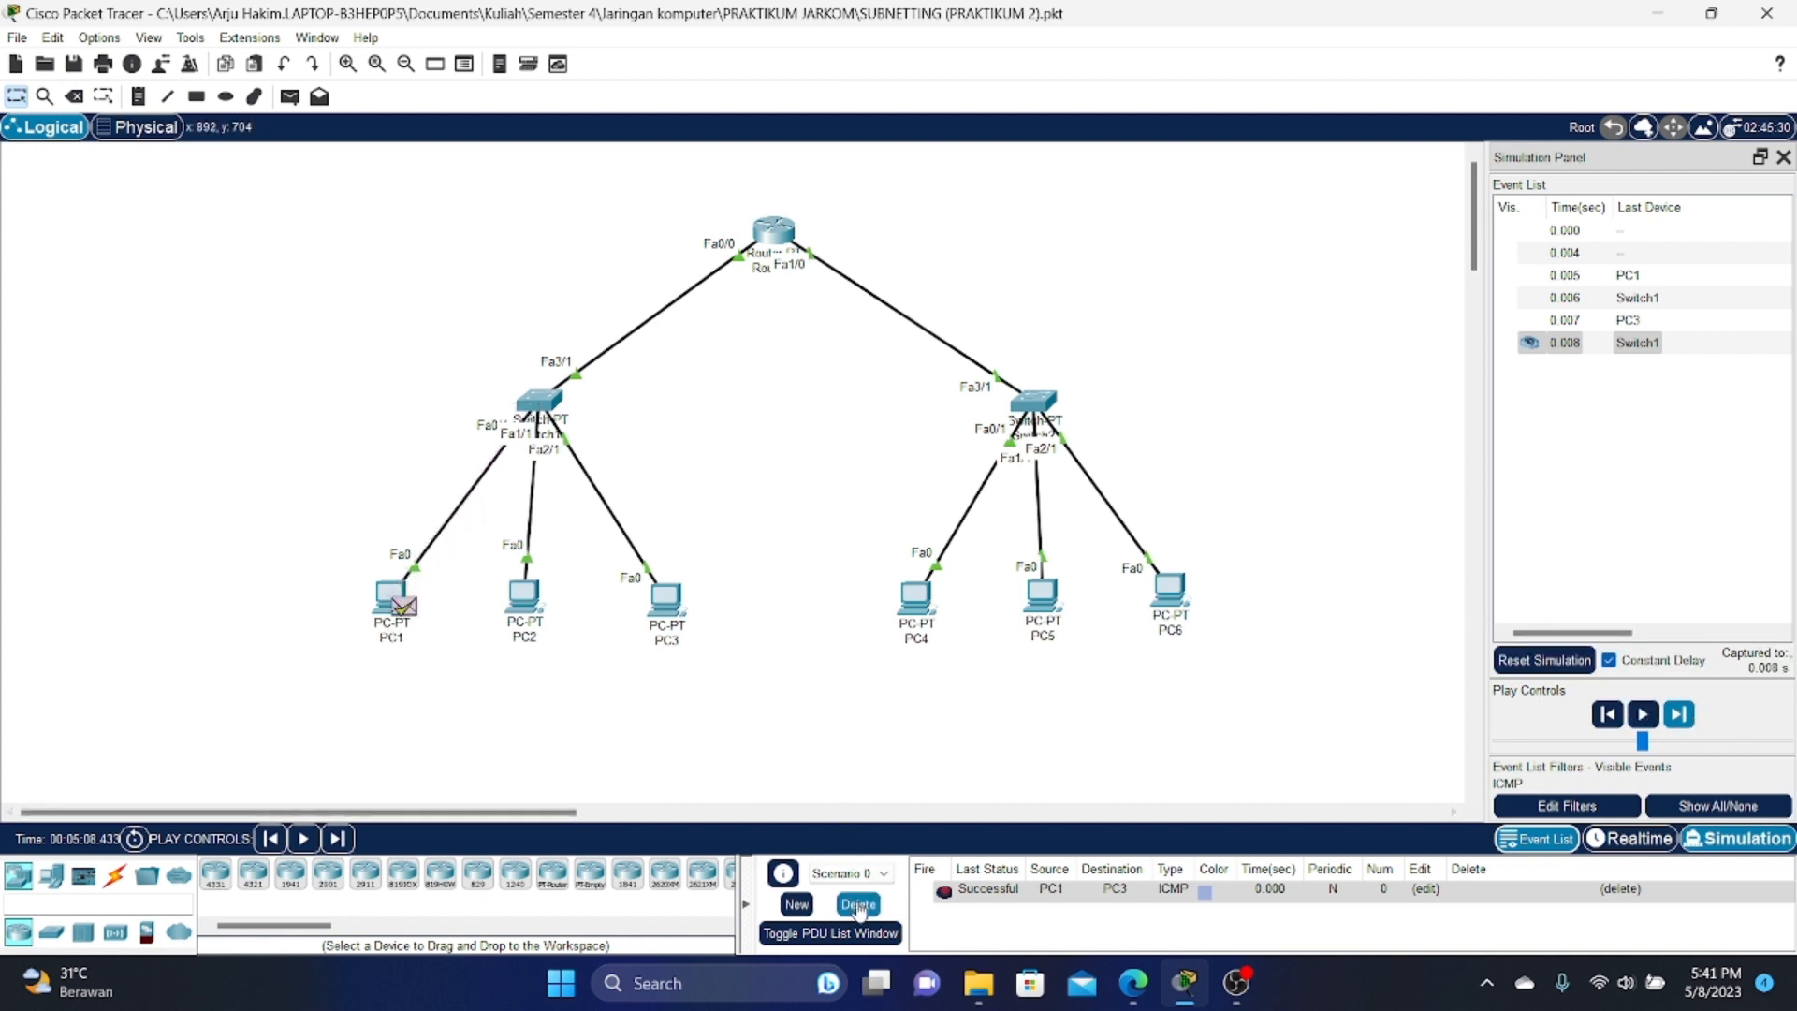
pyautogui.click(858, 905)
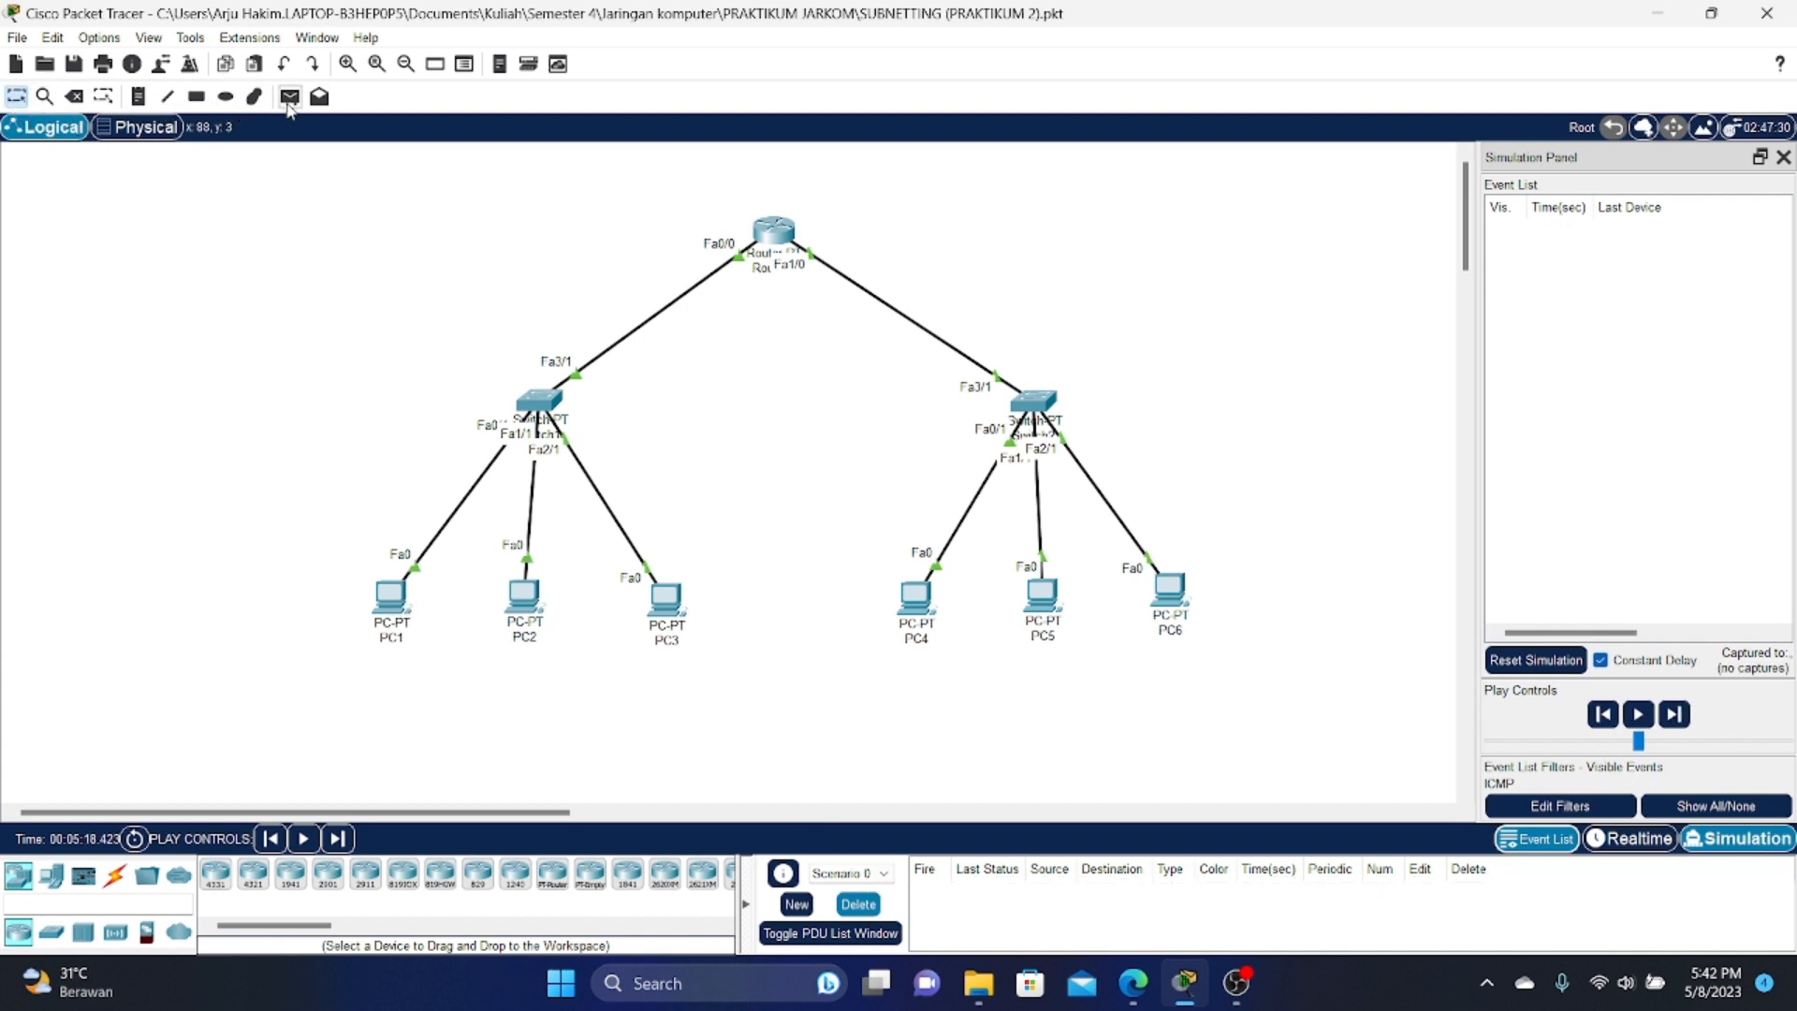
# Step: Add a simple PDU from PC1 to PC4 in the other subnet
pyautogui.click(289, 100)
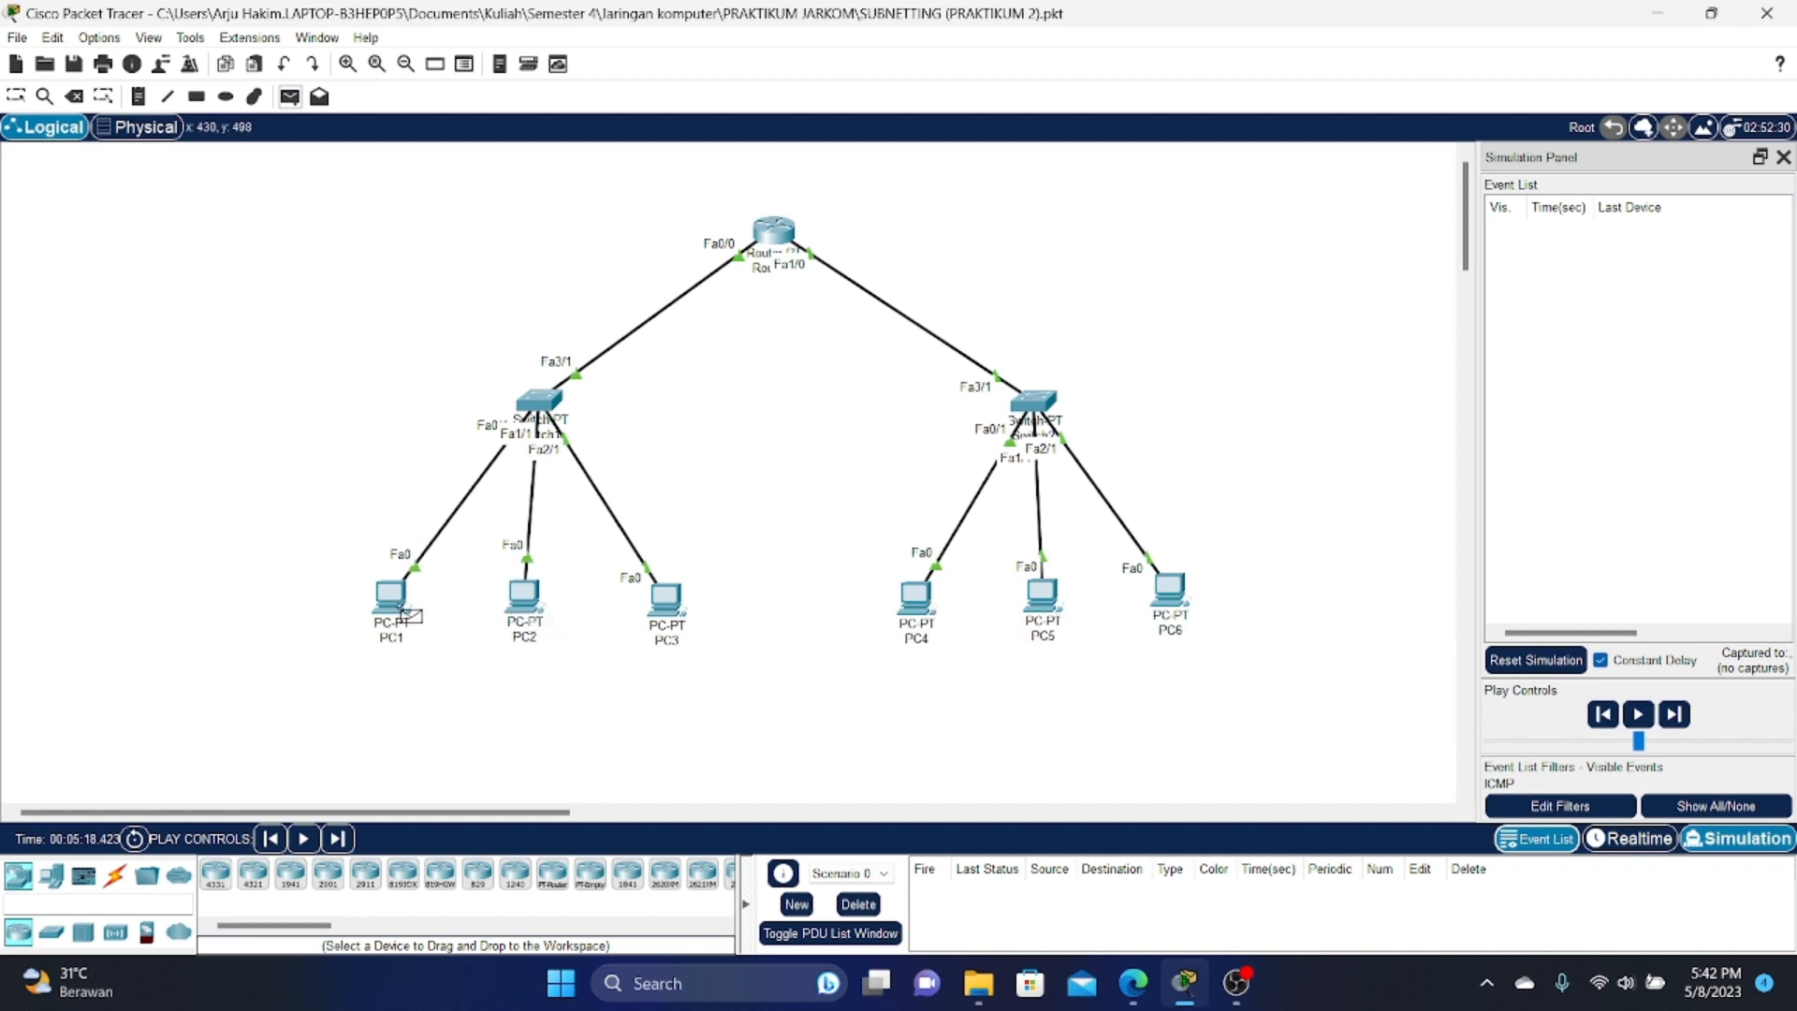
pyautogui.moveTo(402, 610)
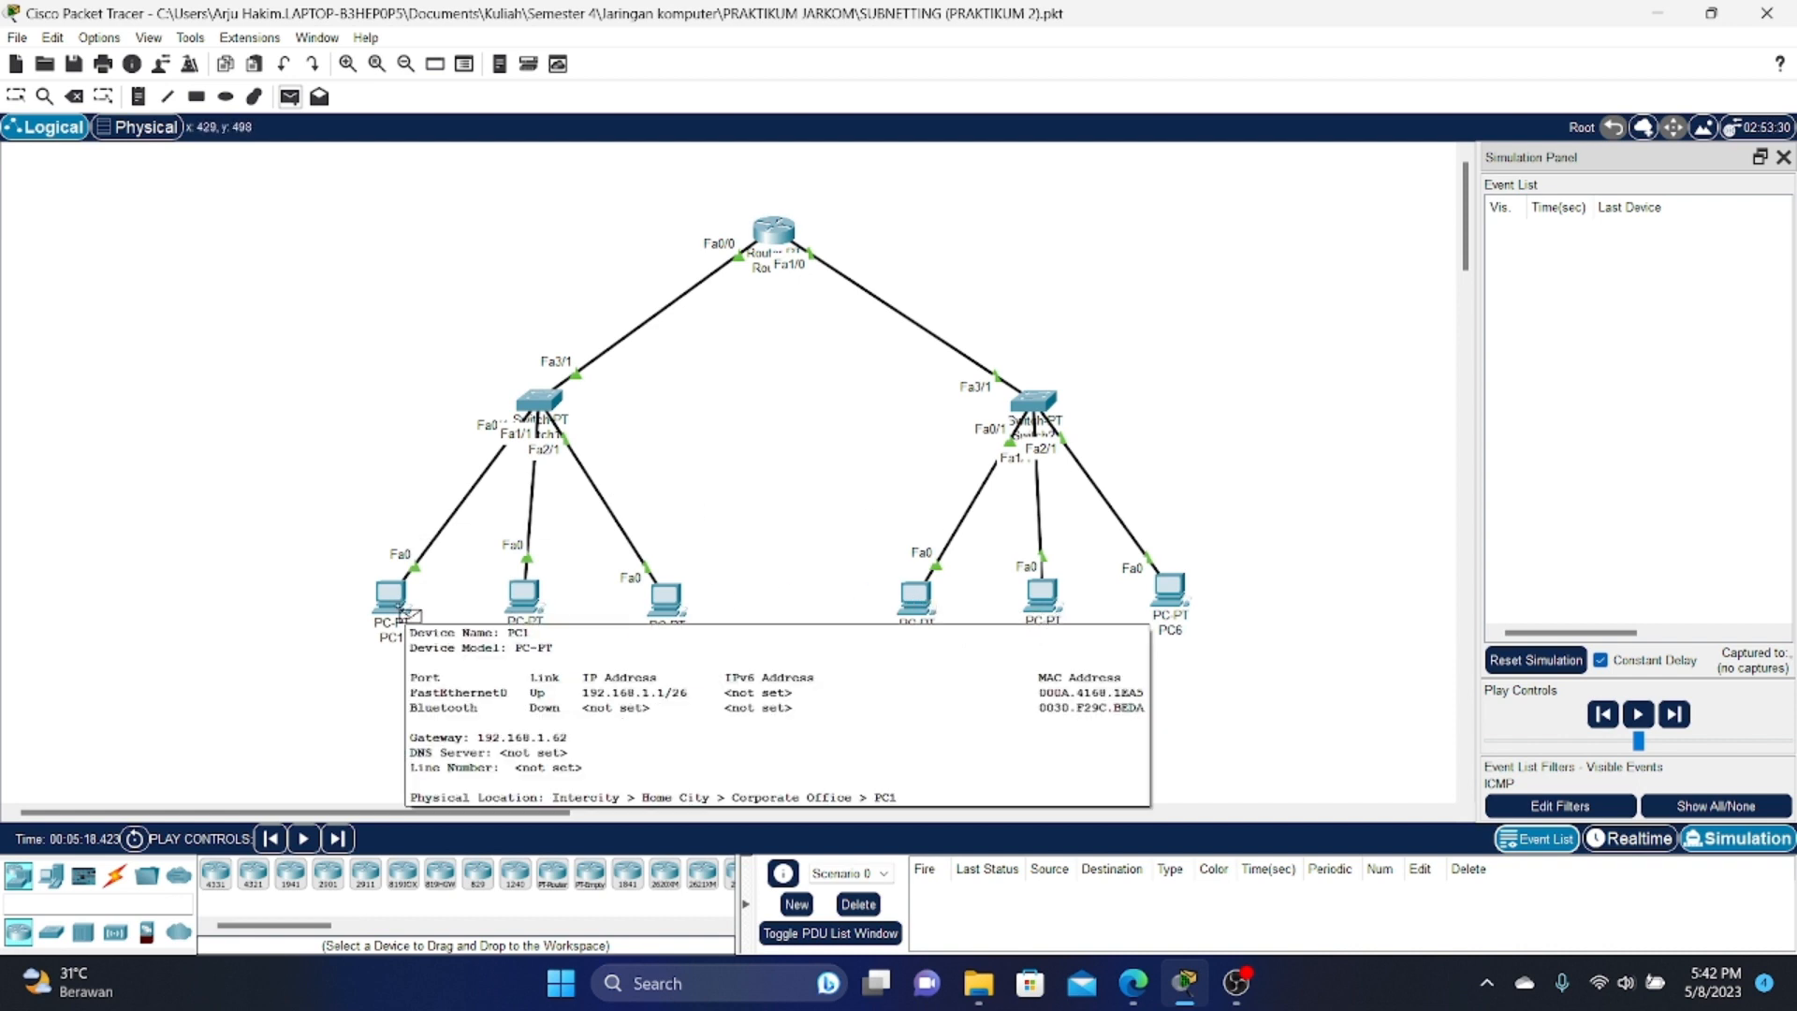
pyautogui.click(389, 599)
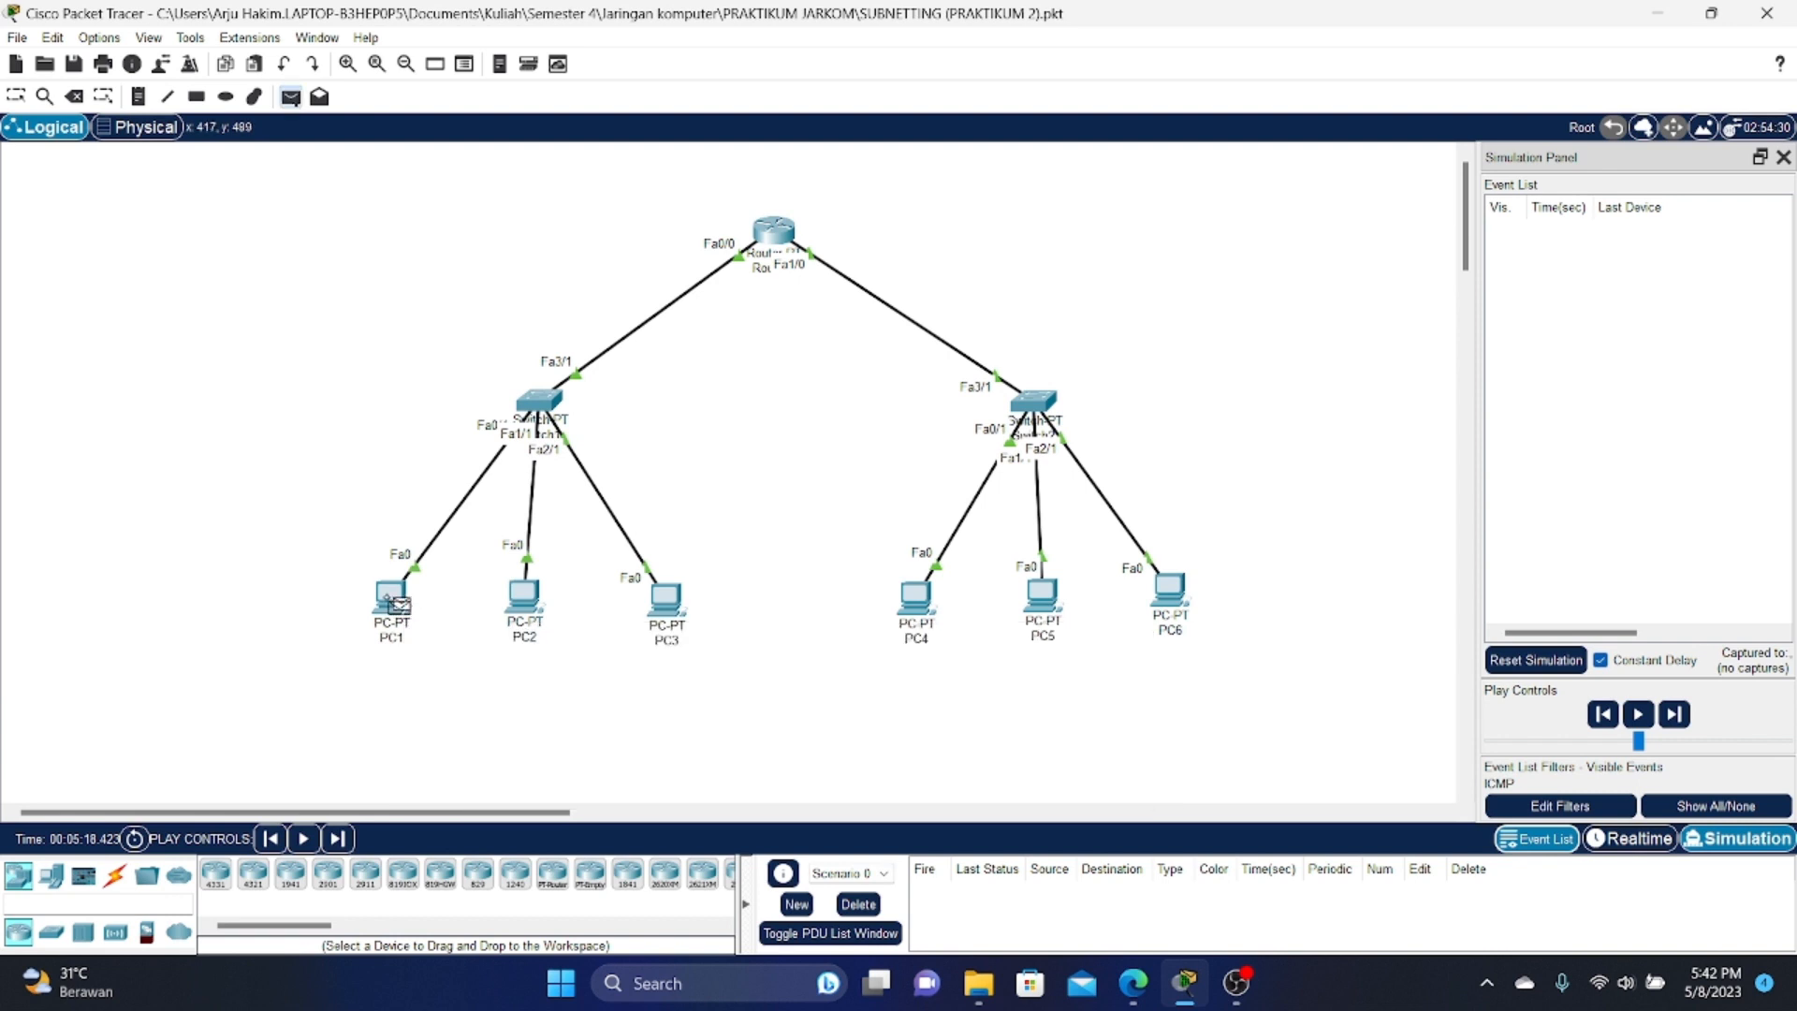
pyautogui.click(934, 607)
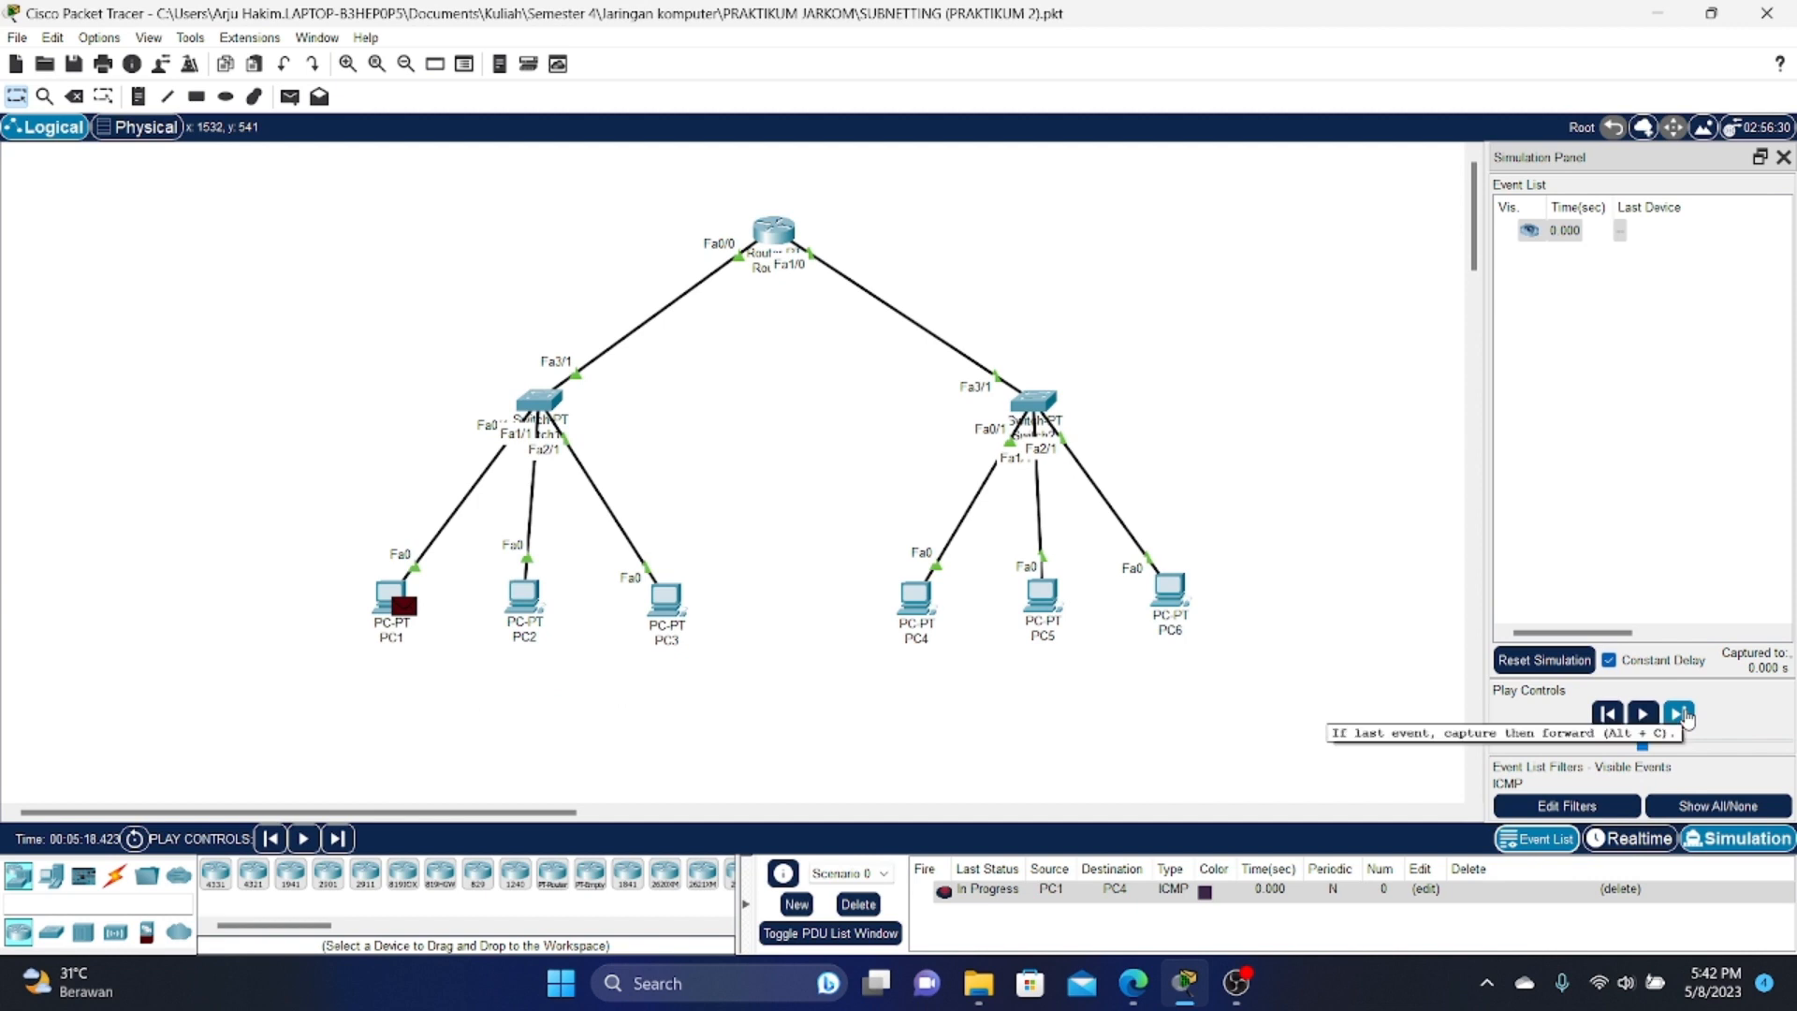
# Step: Advance the PC1-to-PC4 packet event by event through Switch1 to Router1, and delete the scenario
pyautogui.click(1680, 715)
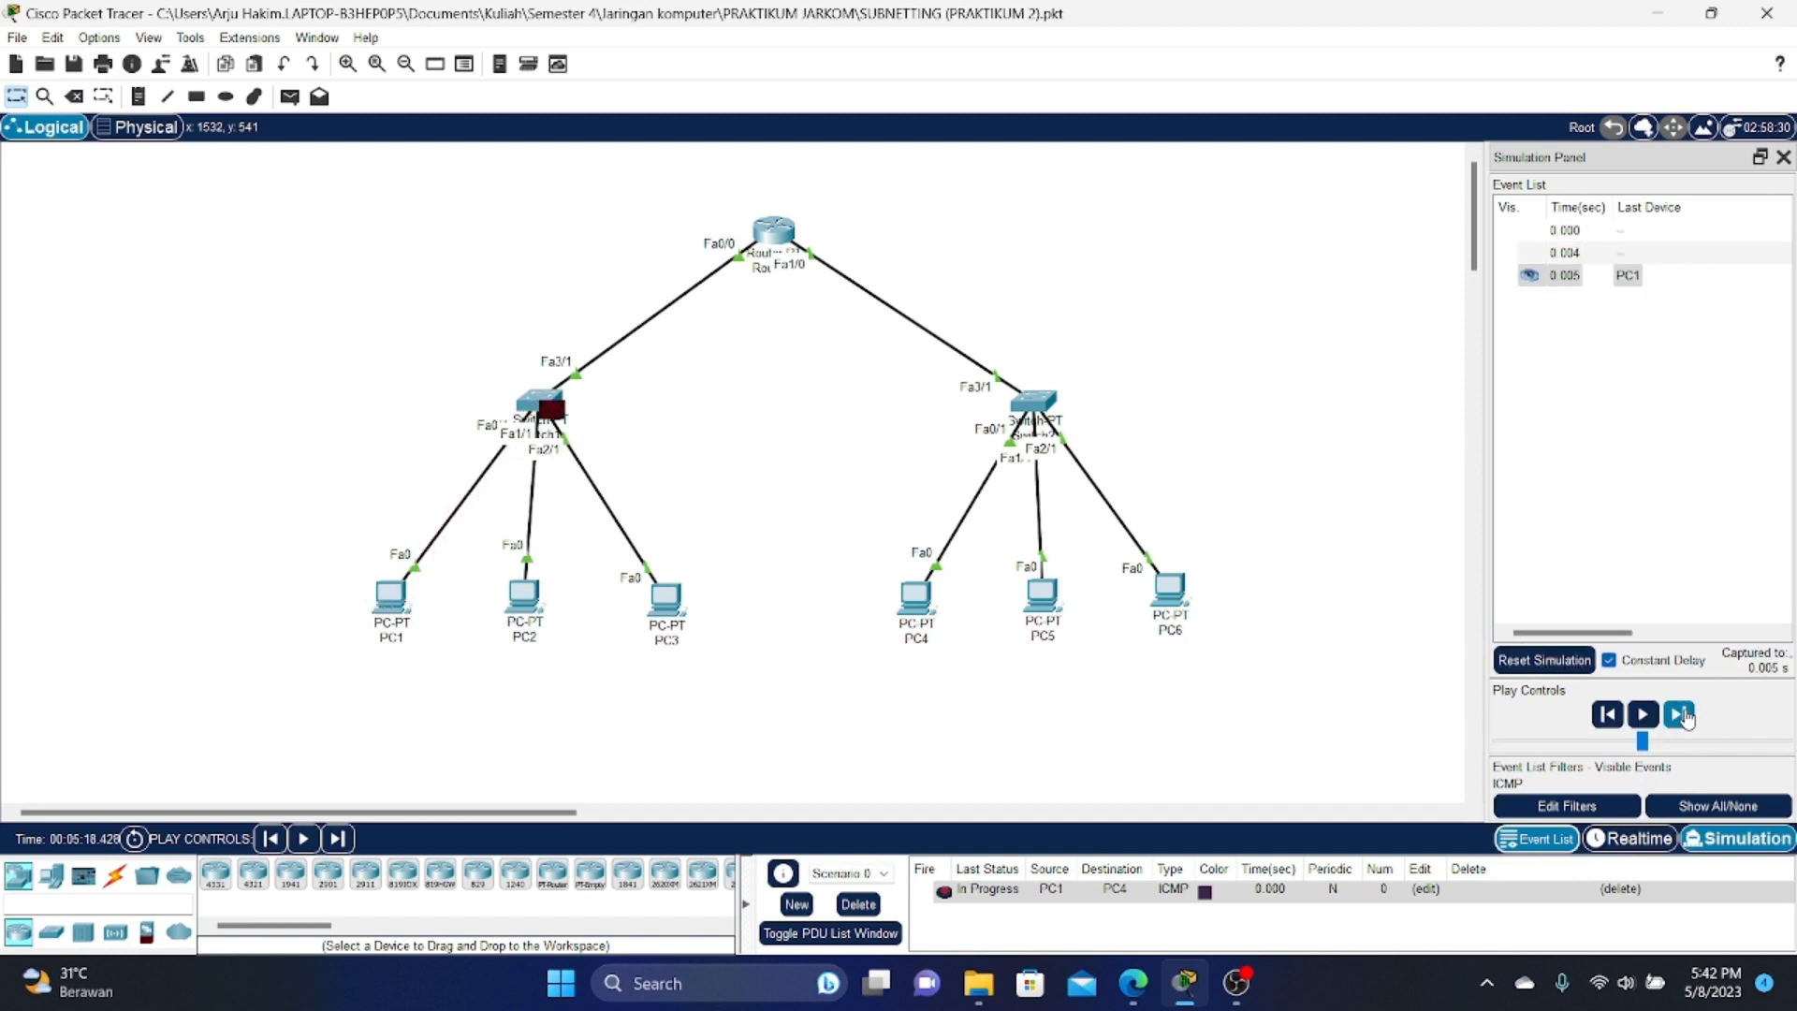
pyautogui.click(1680, 715)
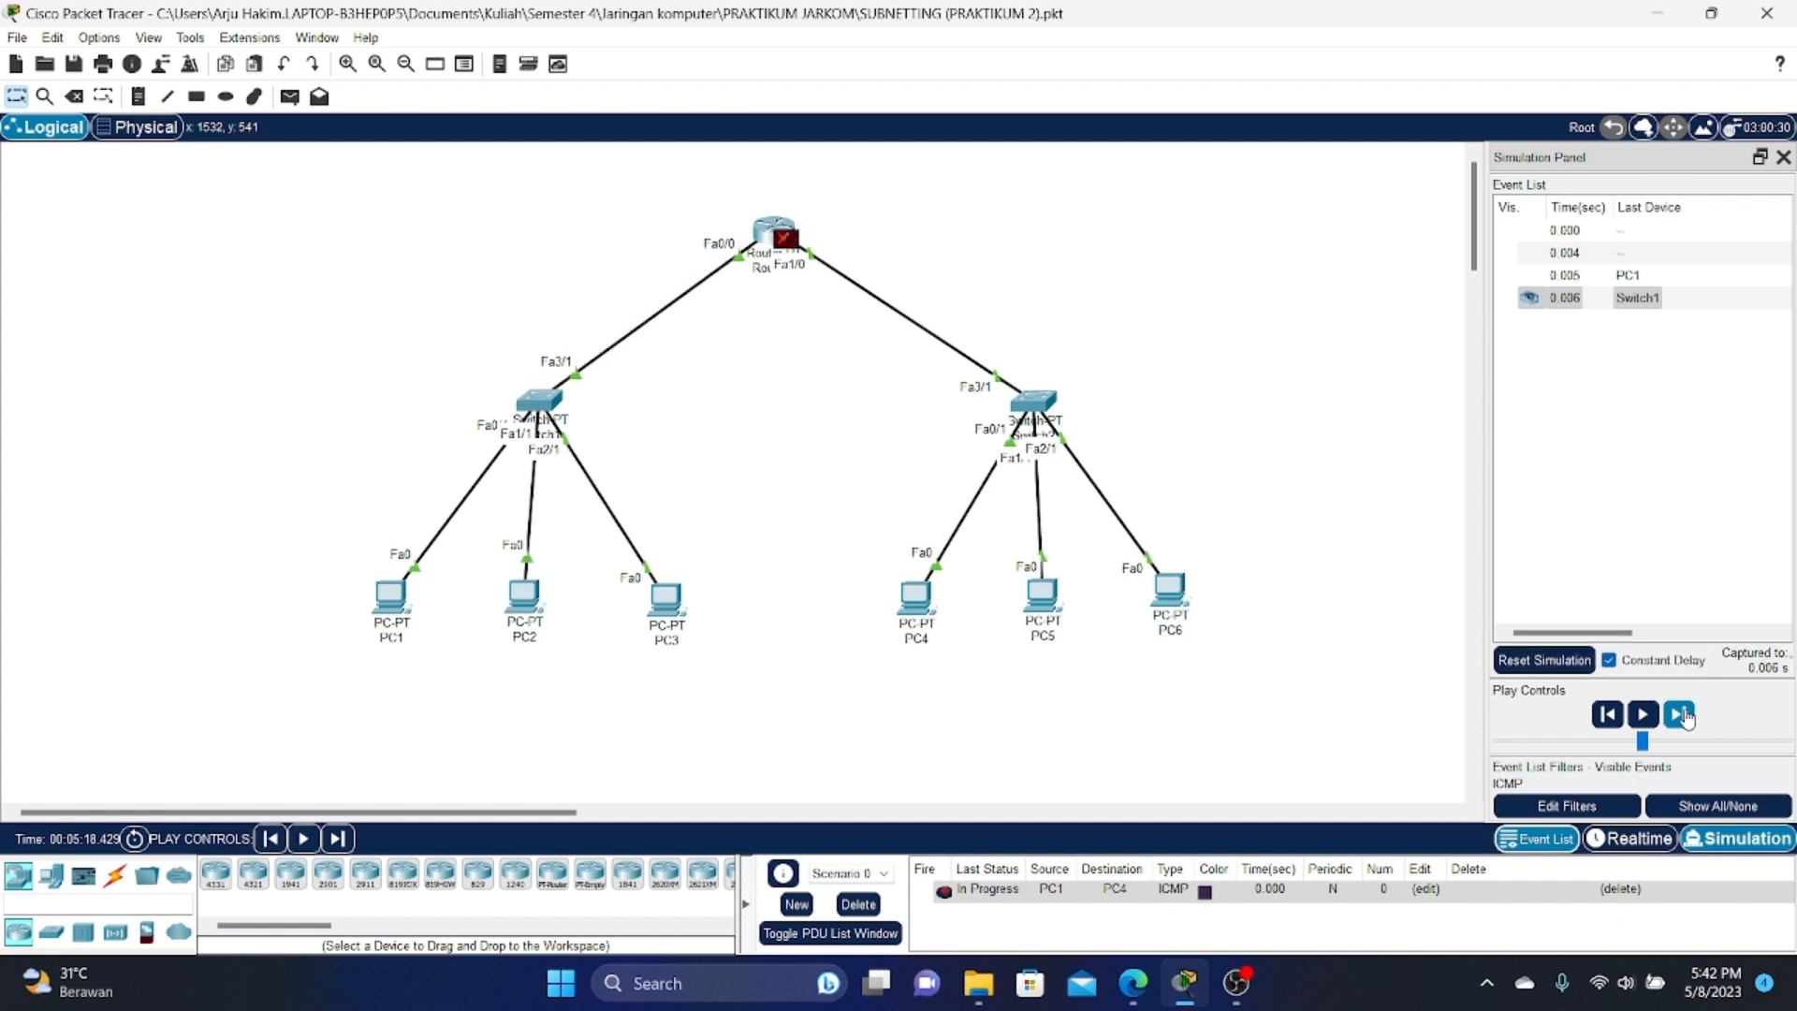
pyautogui.click(859, 904)
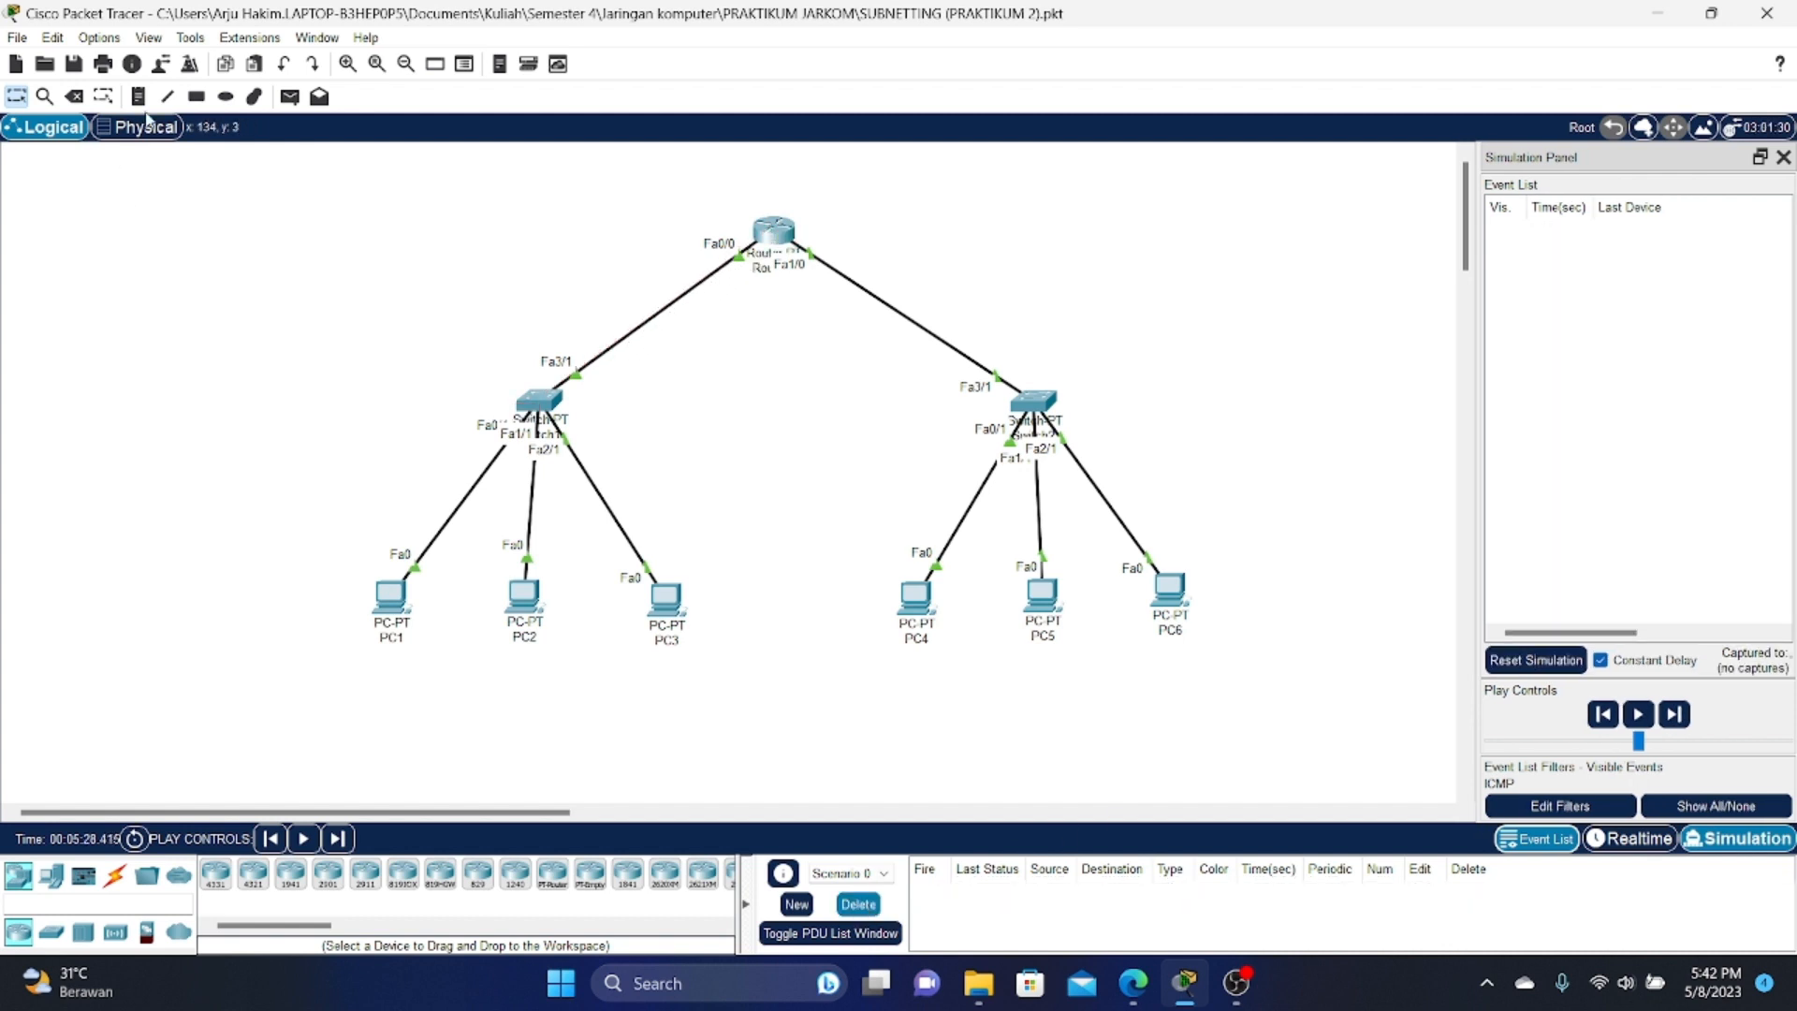
# Step: Add the simple PDU from PC1 to PC4 again for a second test
pyautogui.click(291, 97)
pyautogui.click(393, 599)
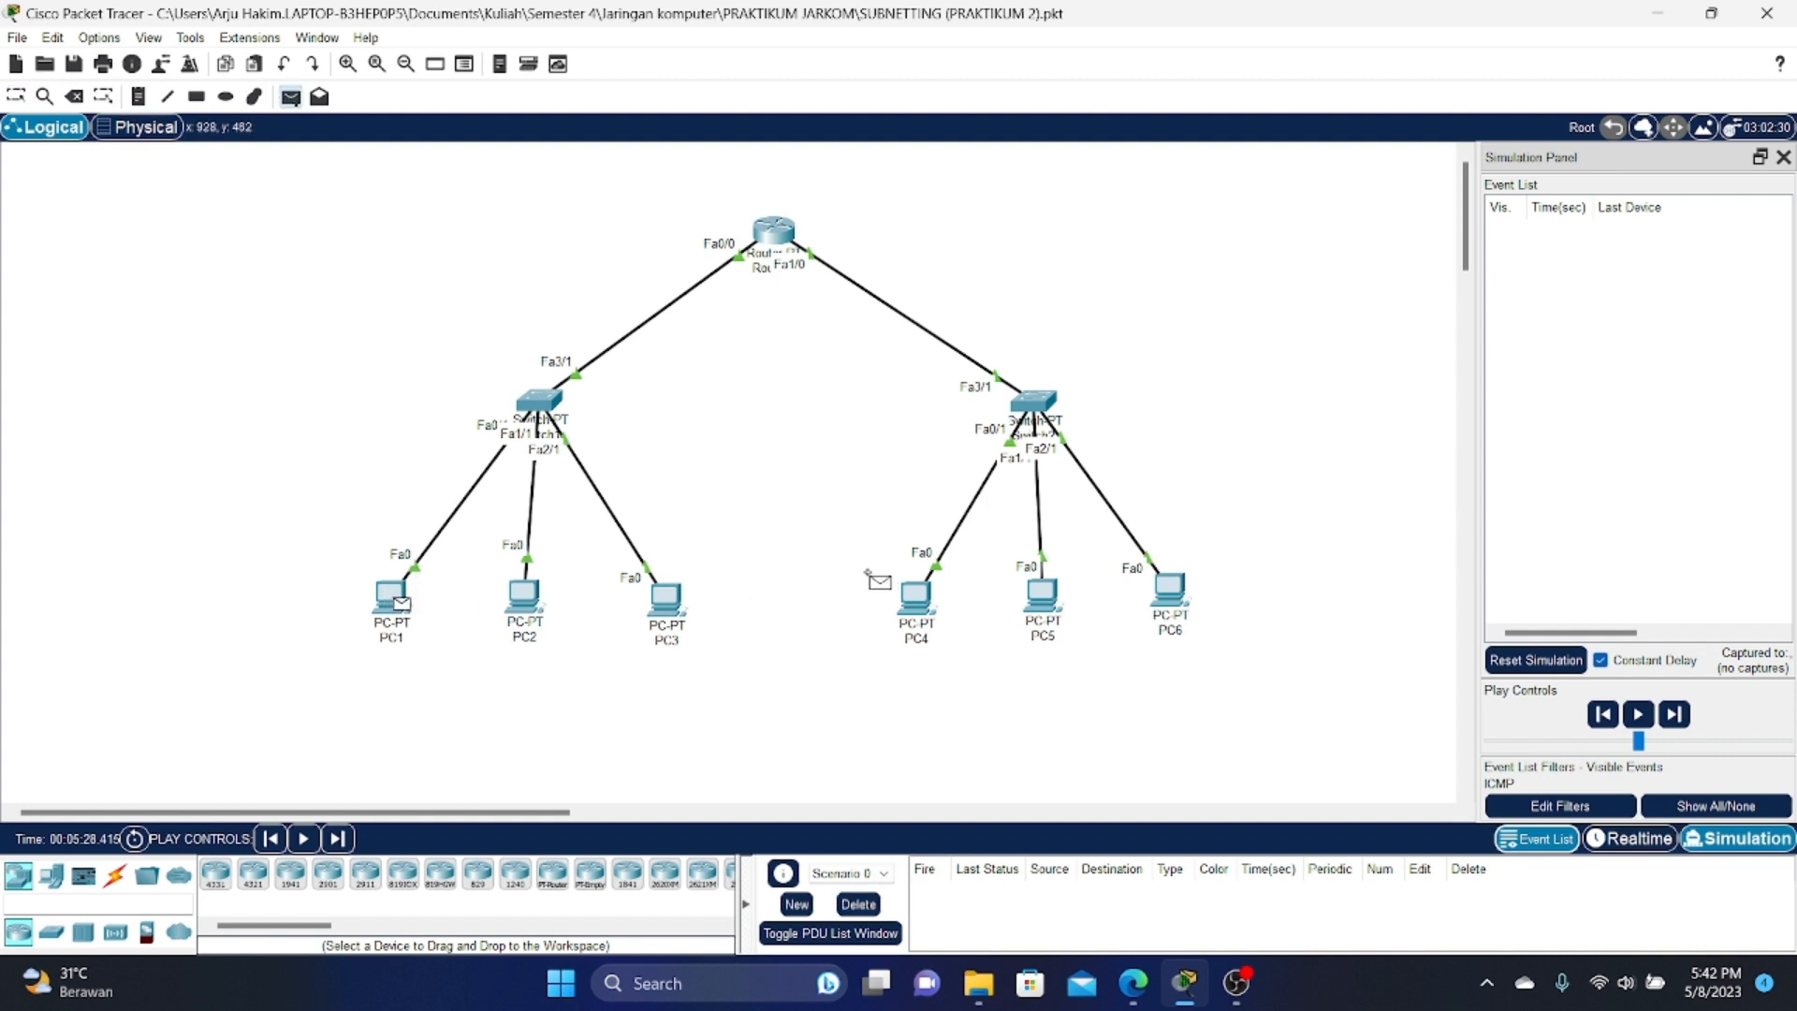
pyautogui.click(915, 596)
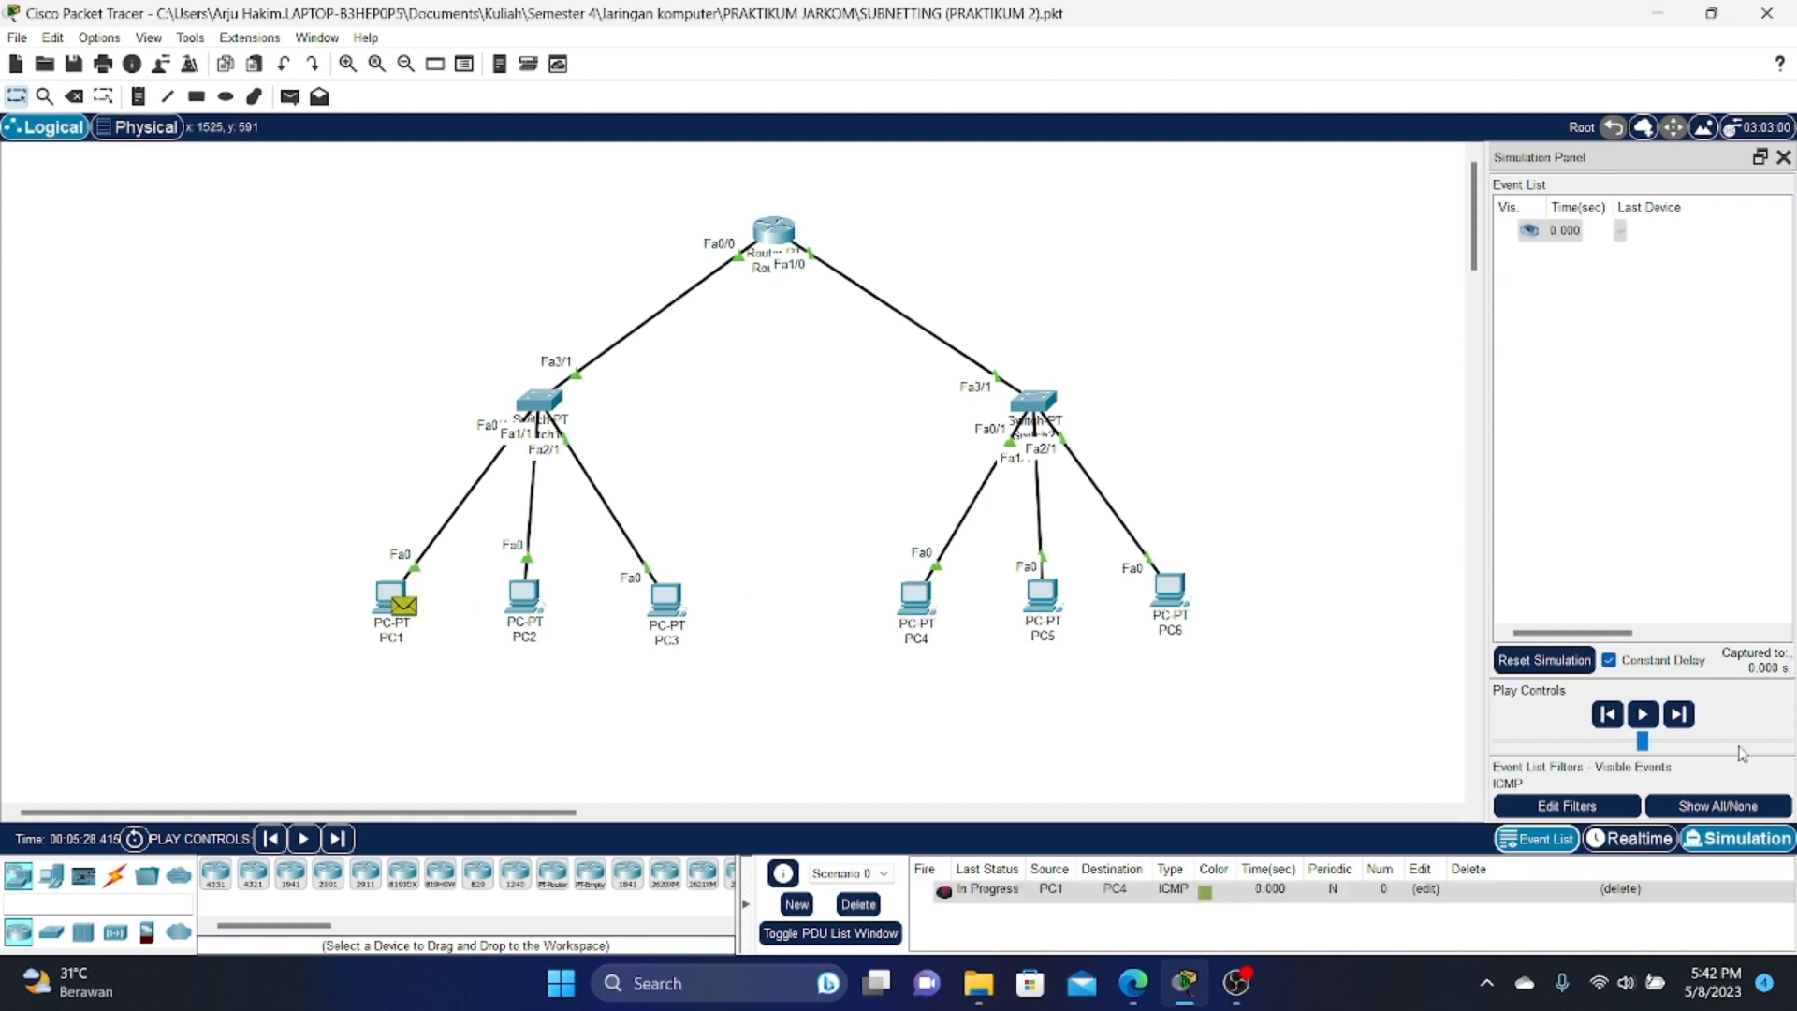
# Step: Advance the second PC1-to-PC4 packet event by event to PC4 and back to PC1, and delete the scenario
pyautogui.click(1680, 714)
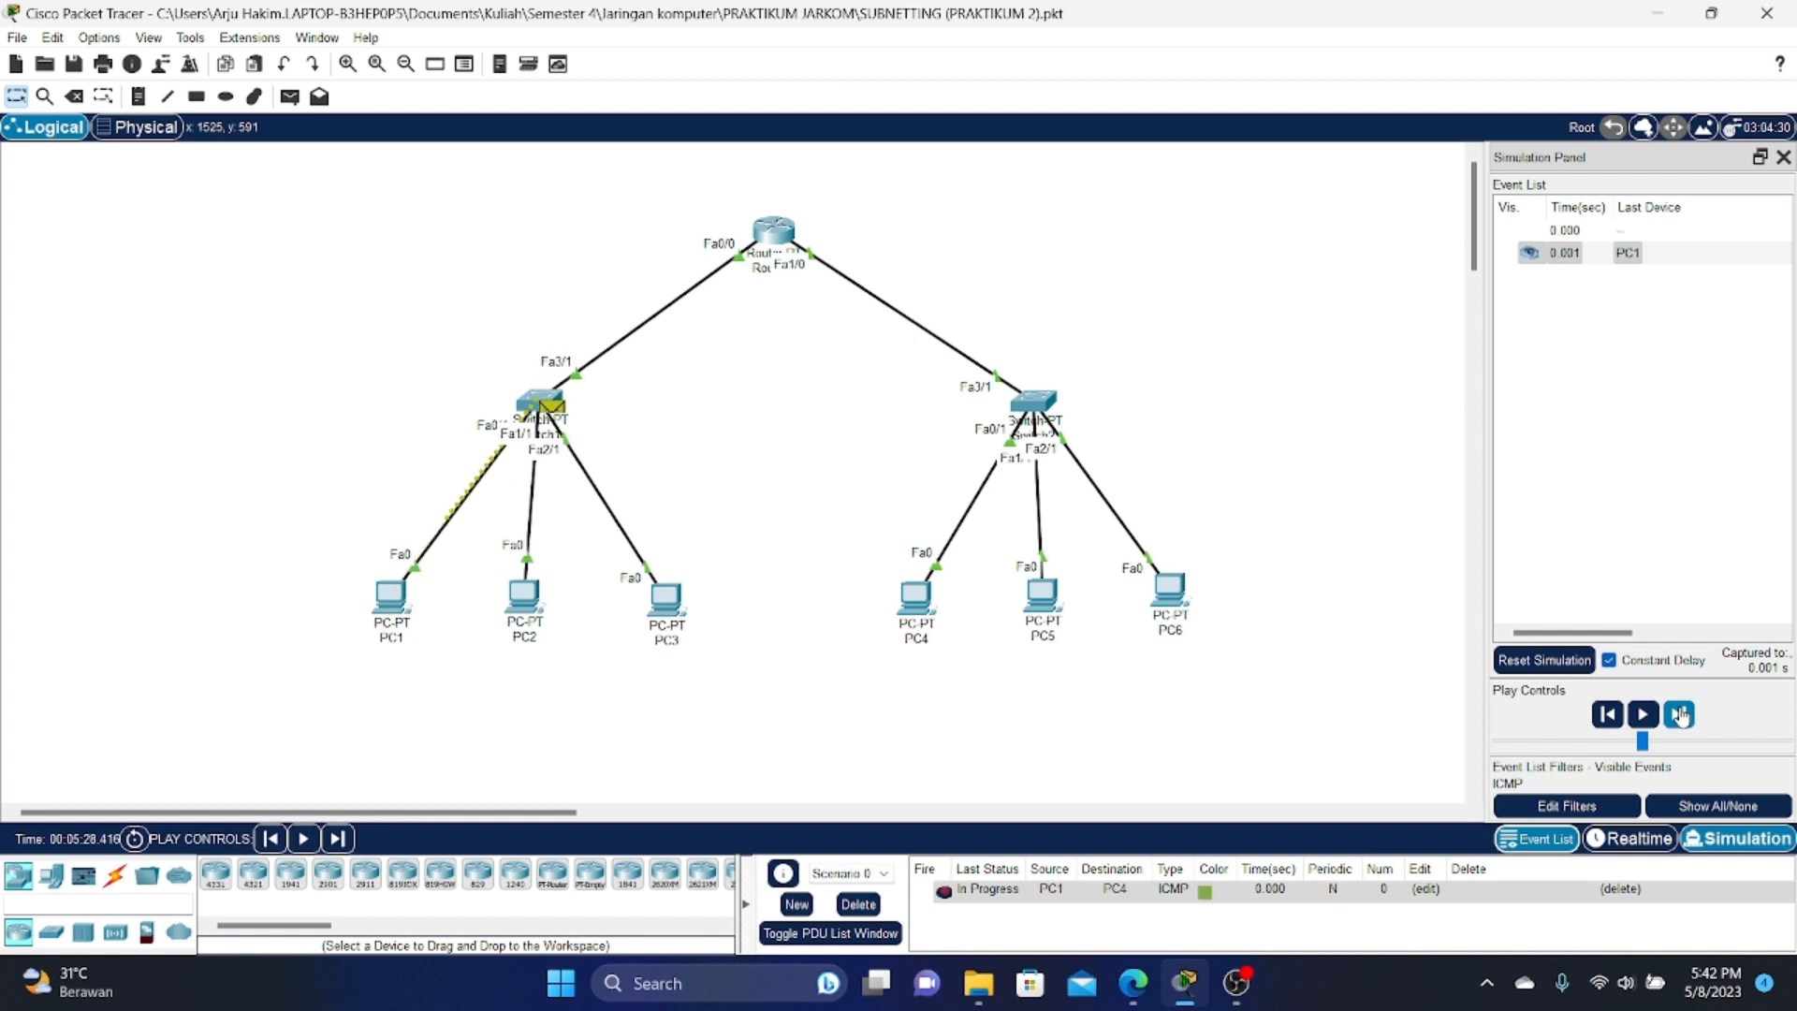
pyautogui.click(1680, 714)
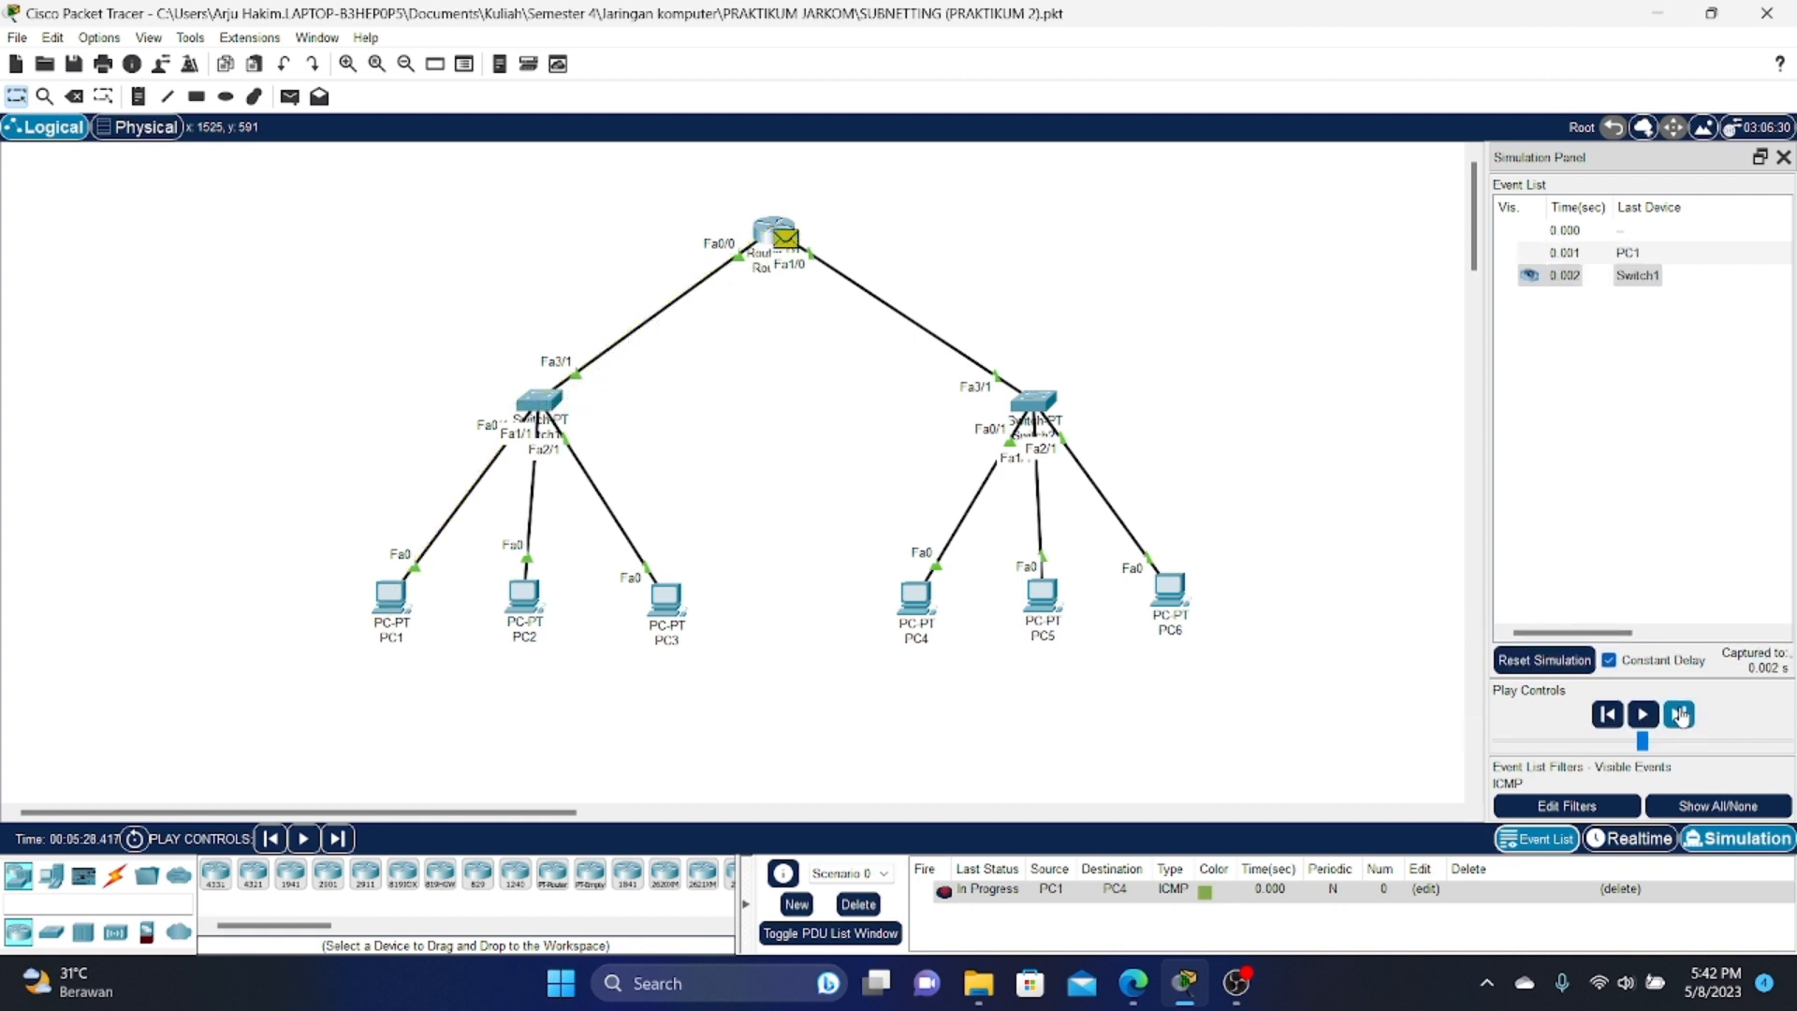
pyautogui.click(1680, 714)
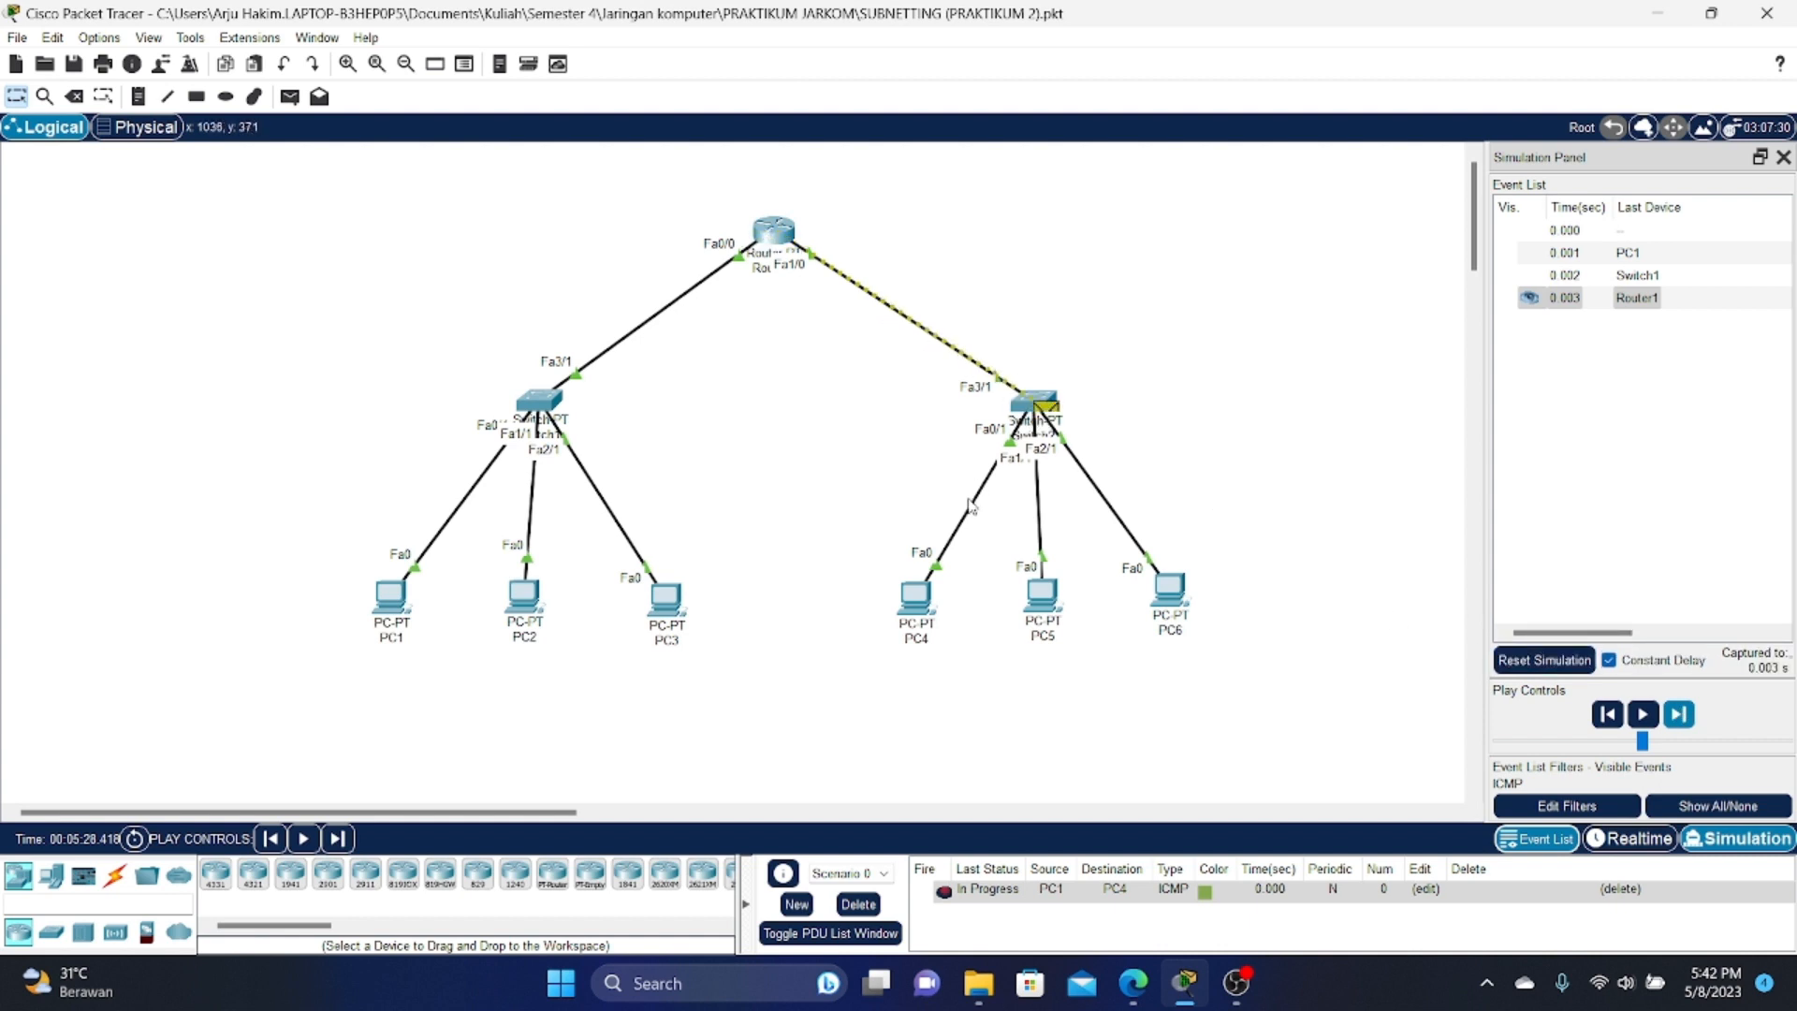
pyautogui.click(1681, 715)
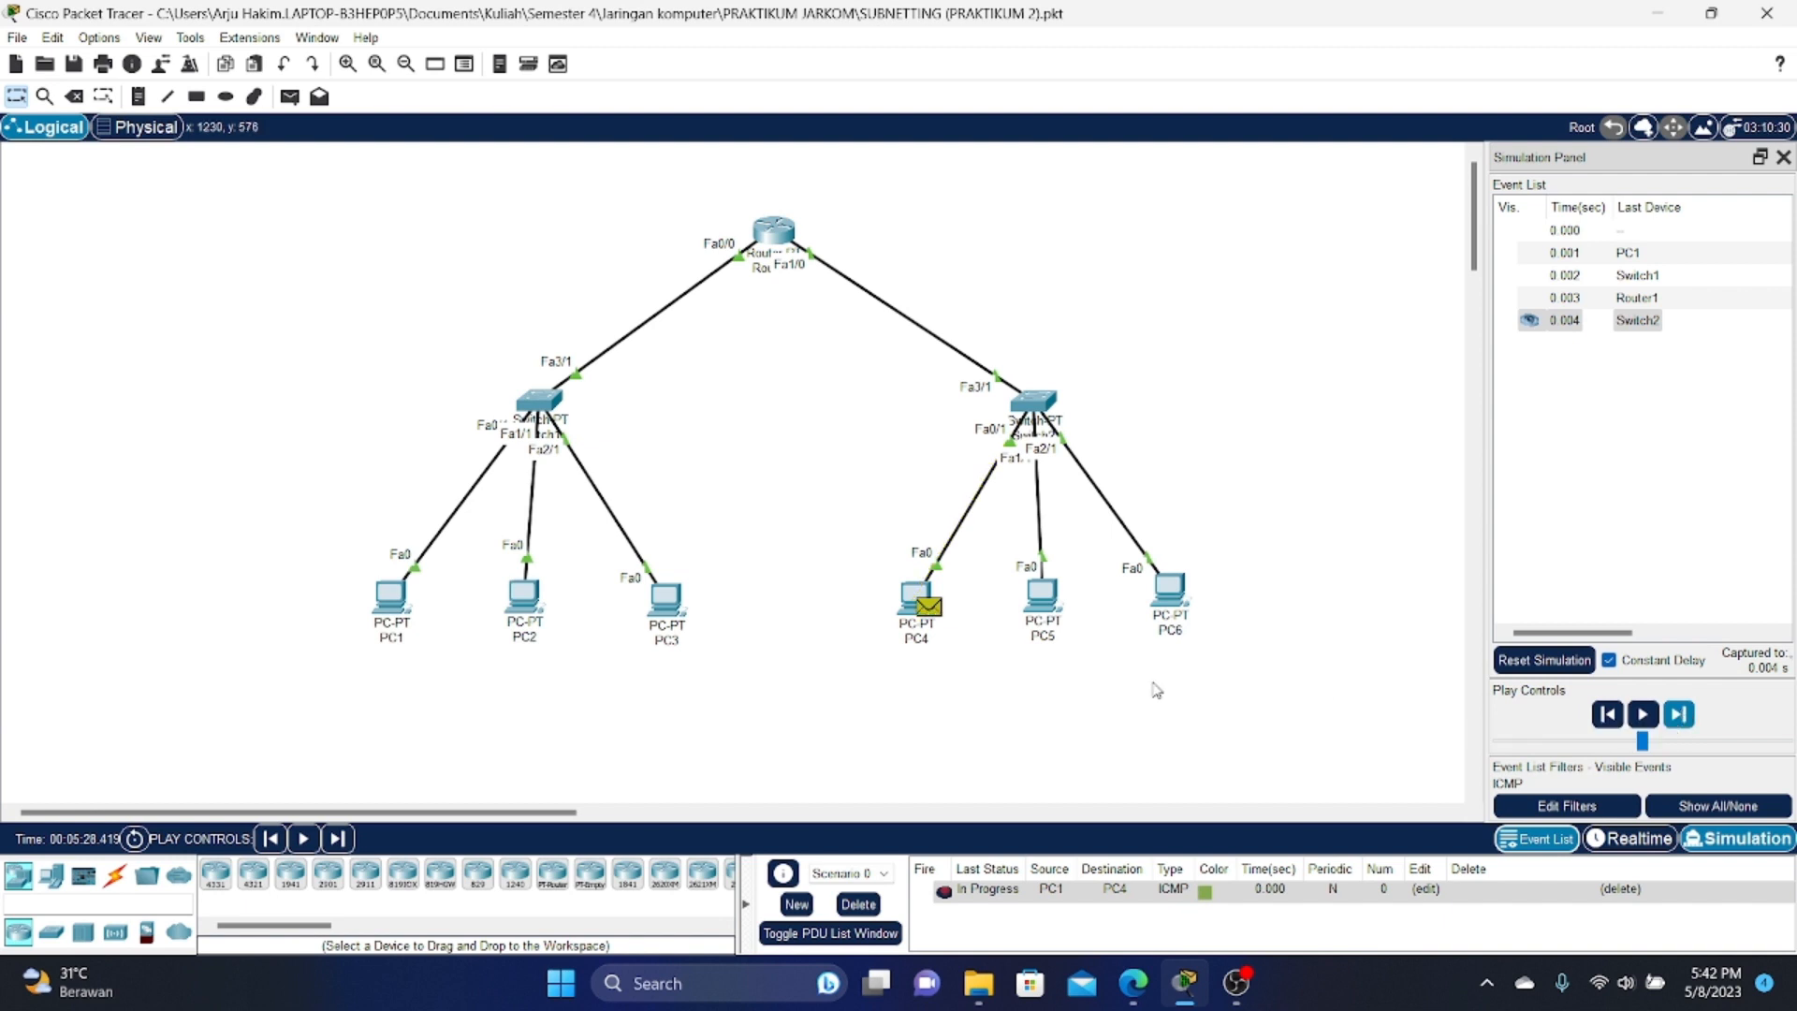
pyautogui.click(1688, 721)
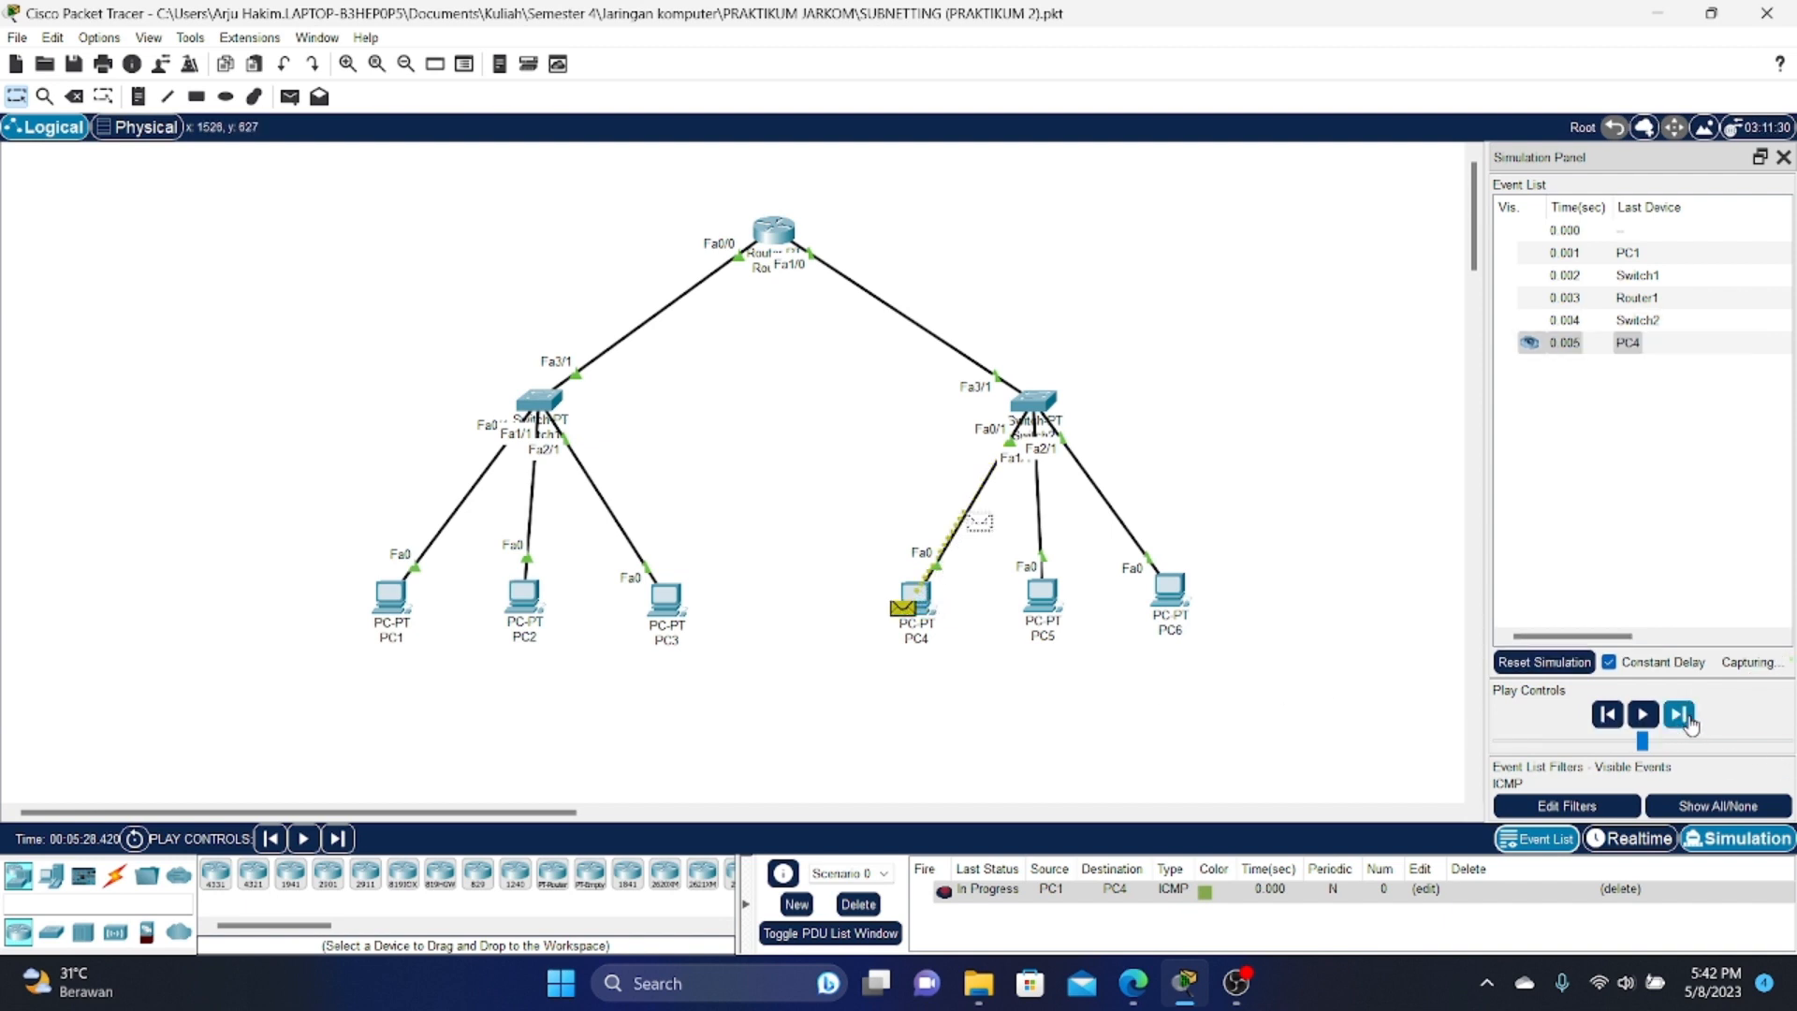
pyautogui.click(1689, 721)
pyautogui.click(1688, 721)
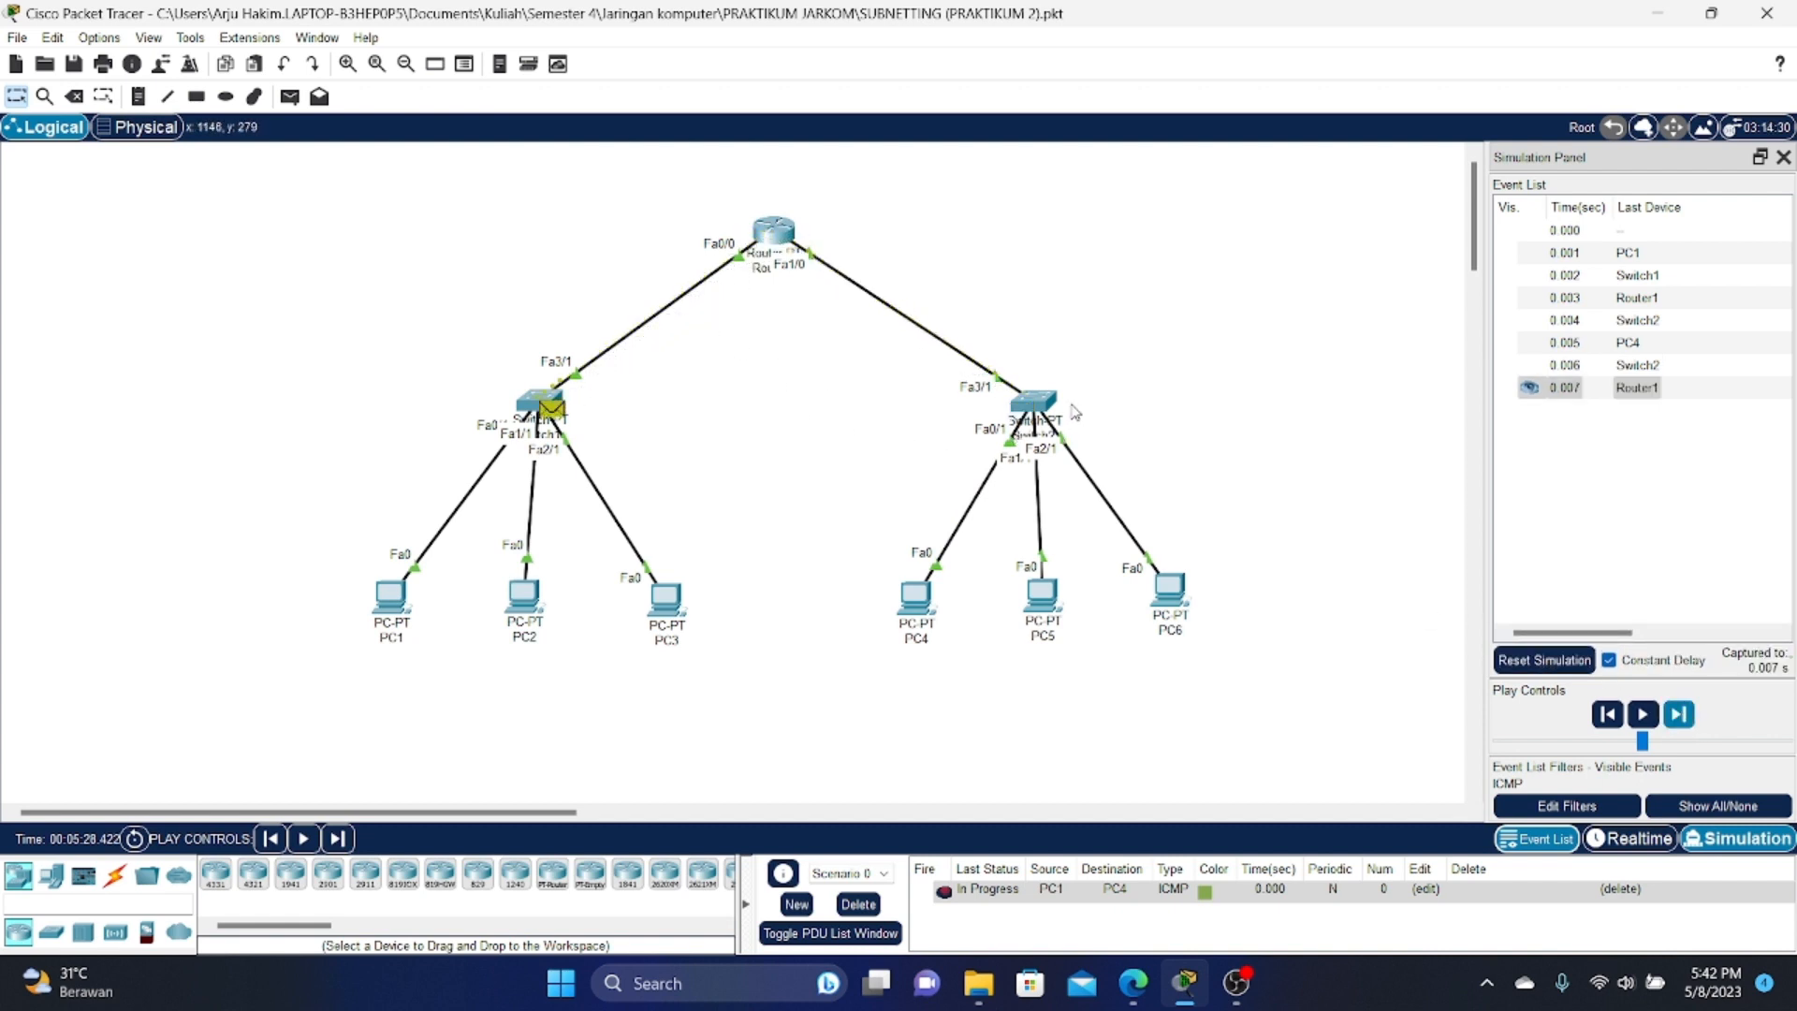
pyautogui.click(1678, 714)
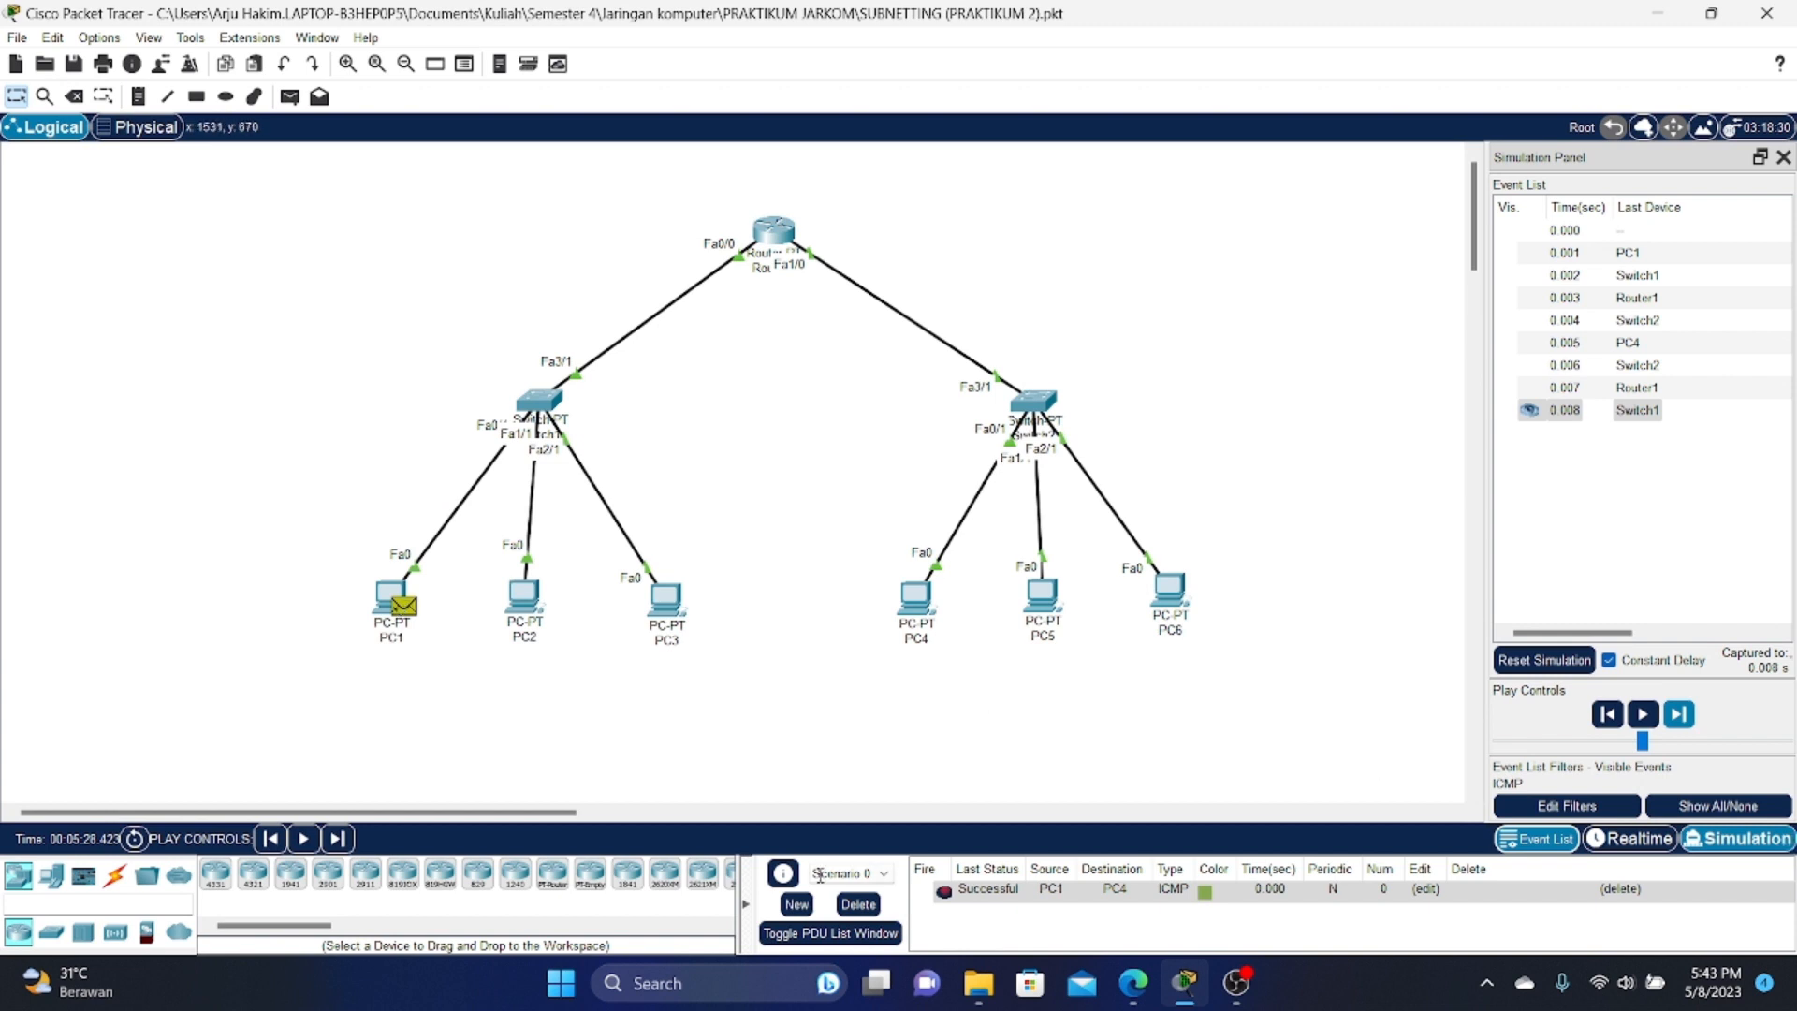
pyautogui.click(858, 904)
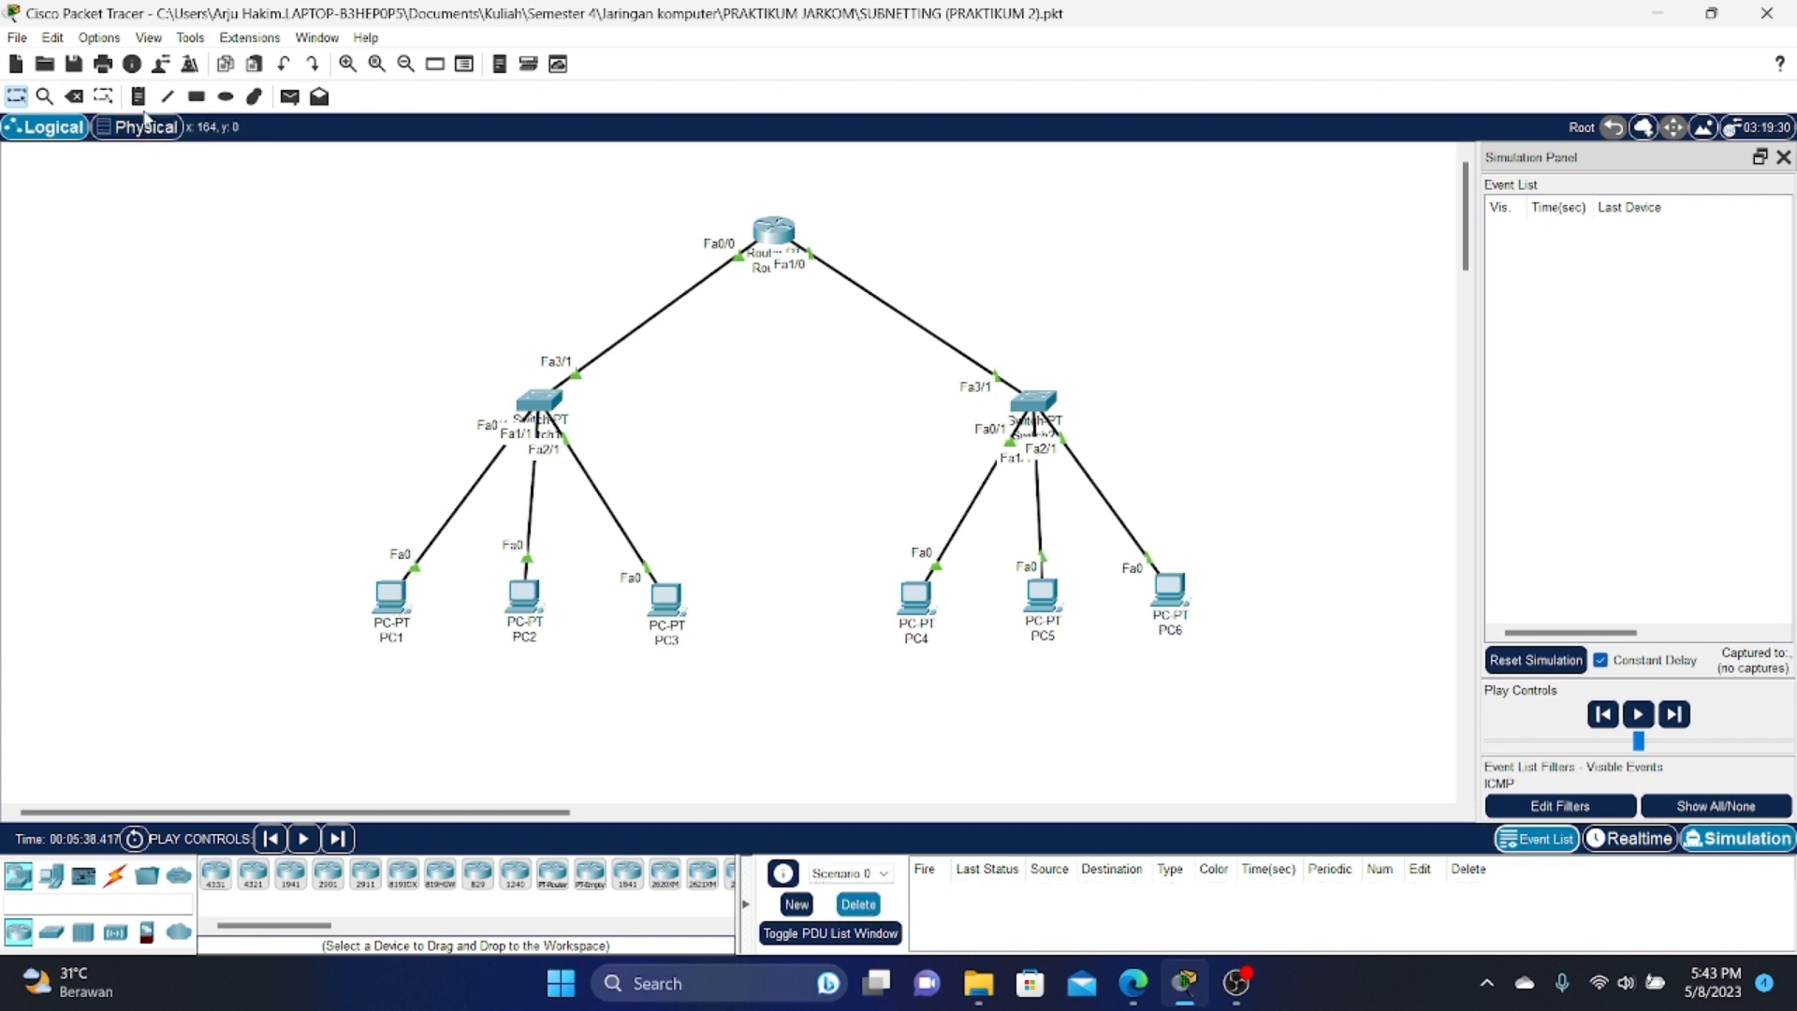
# Step: Add a simple PDU with PC2 as the source and PC5 as the destination
pyautogui.click(289, 97)
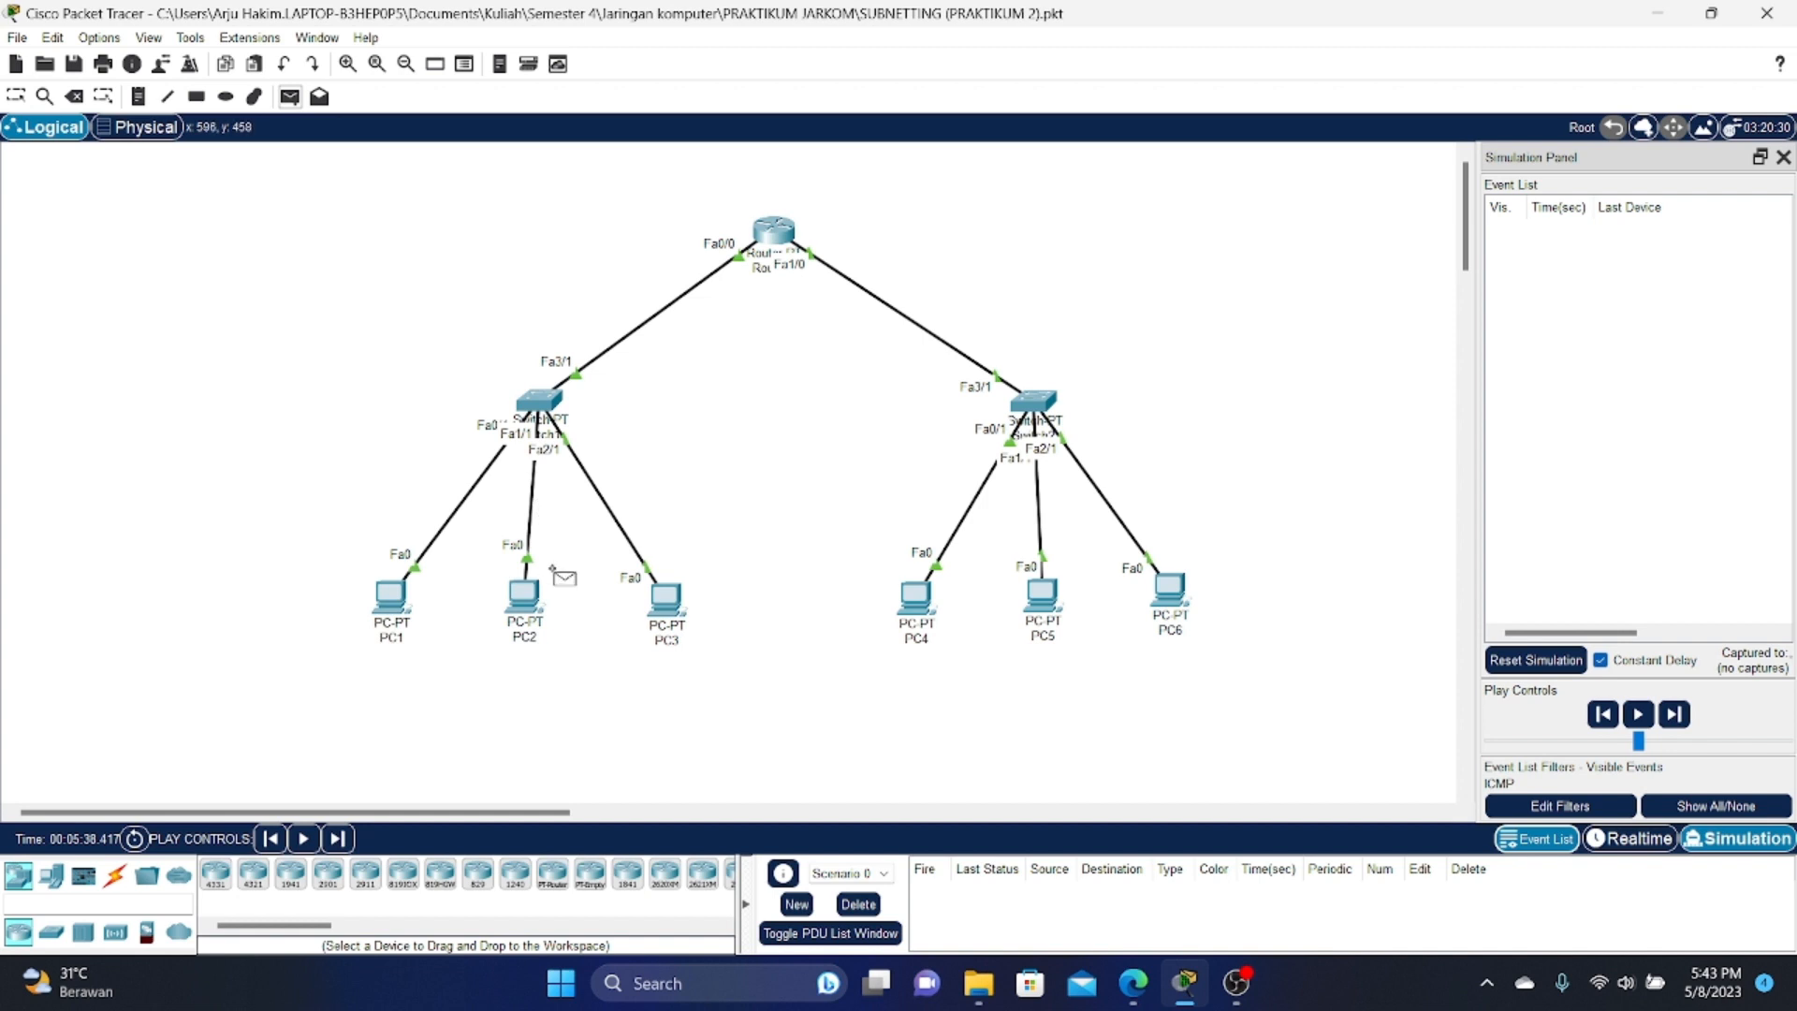
pyautogui.moveTo(524, 600)
pyautogui.click(518, 604)
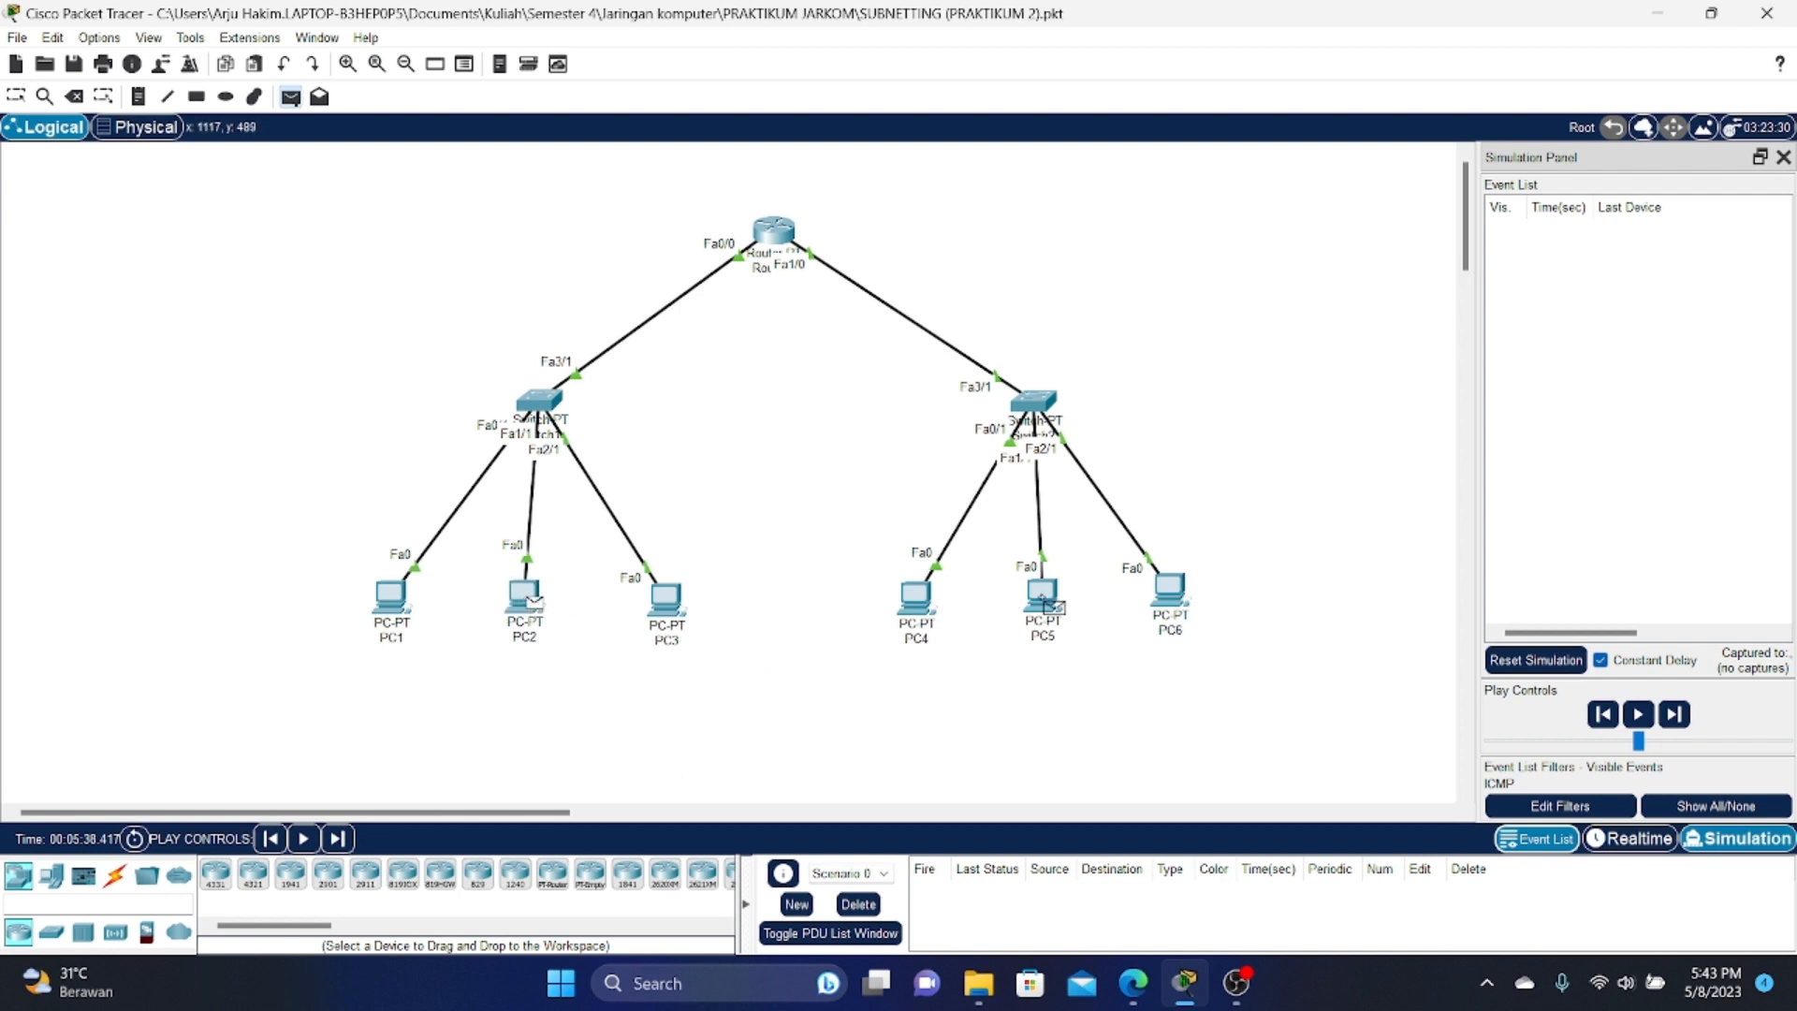
pyautogui.click(1041, 597)
# Step: Advance the PC2-to-PC5 packet through Switch1 to Router1 and one event further, and delete the scenario
pyautogui.click(1674, 717)
pyautogui.click(1680, 718)
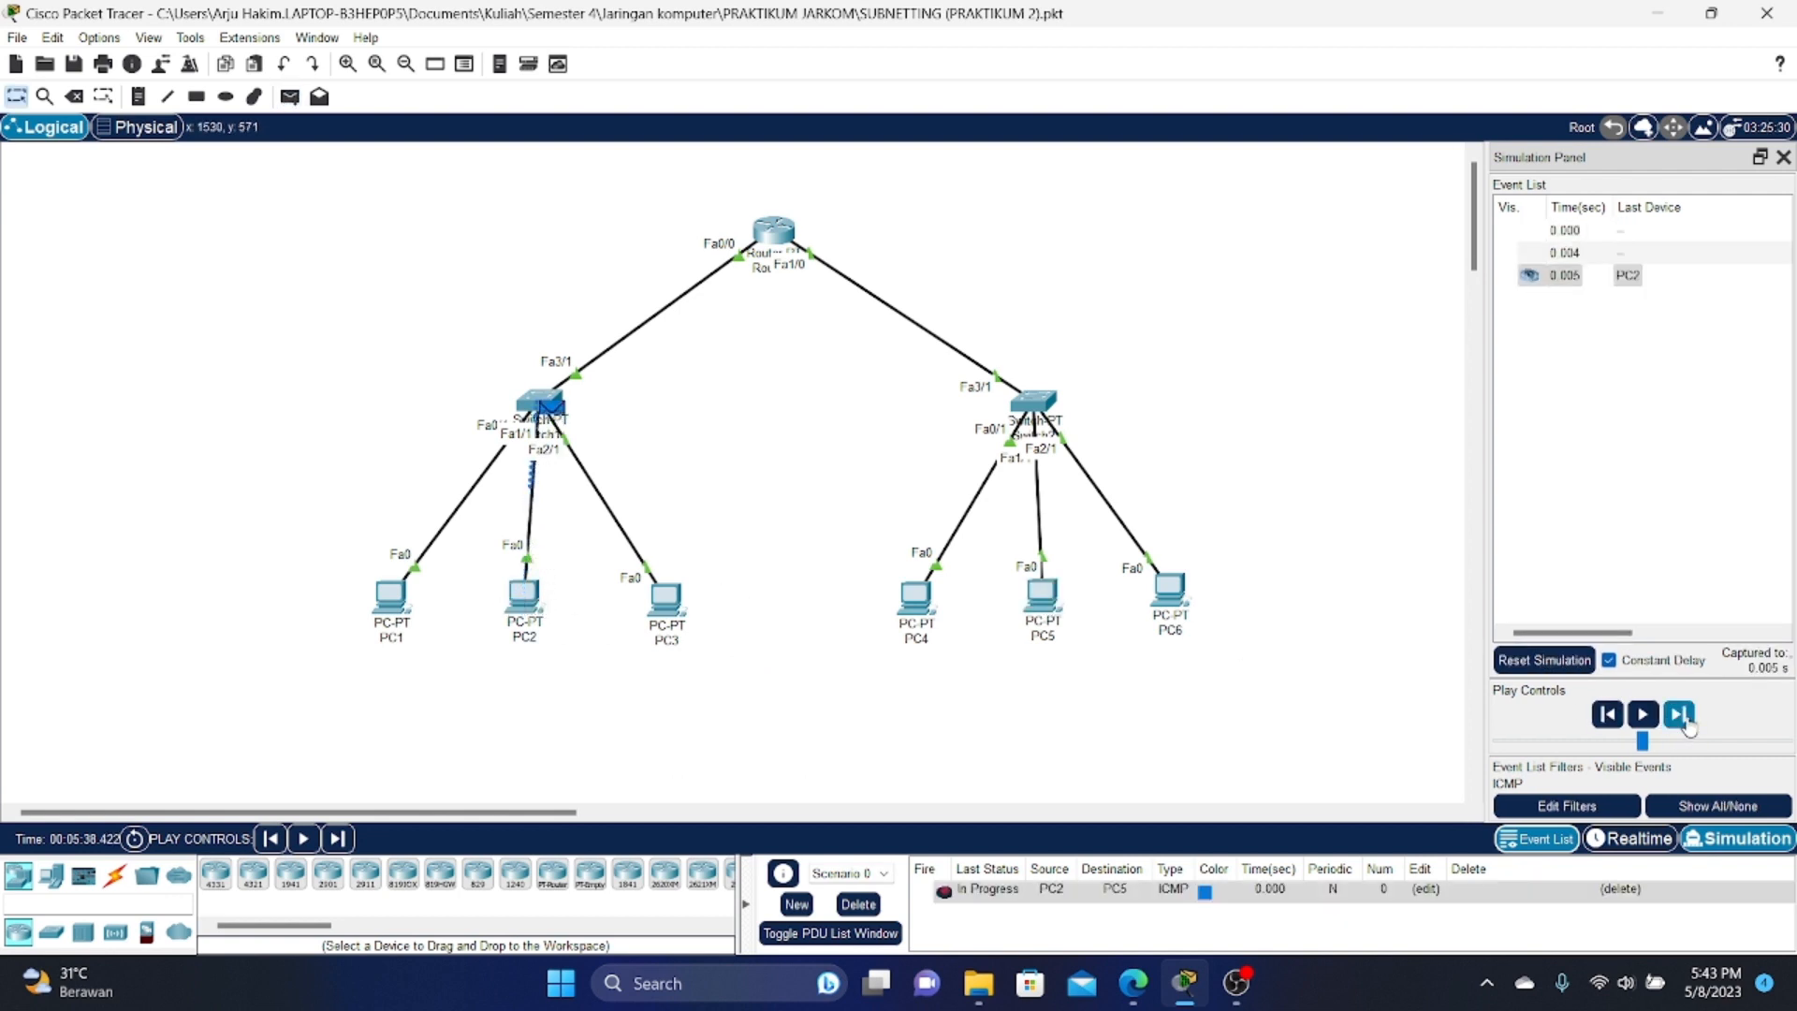
pyautogui.click(1682, 717)
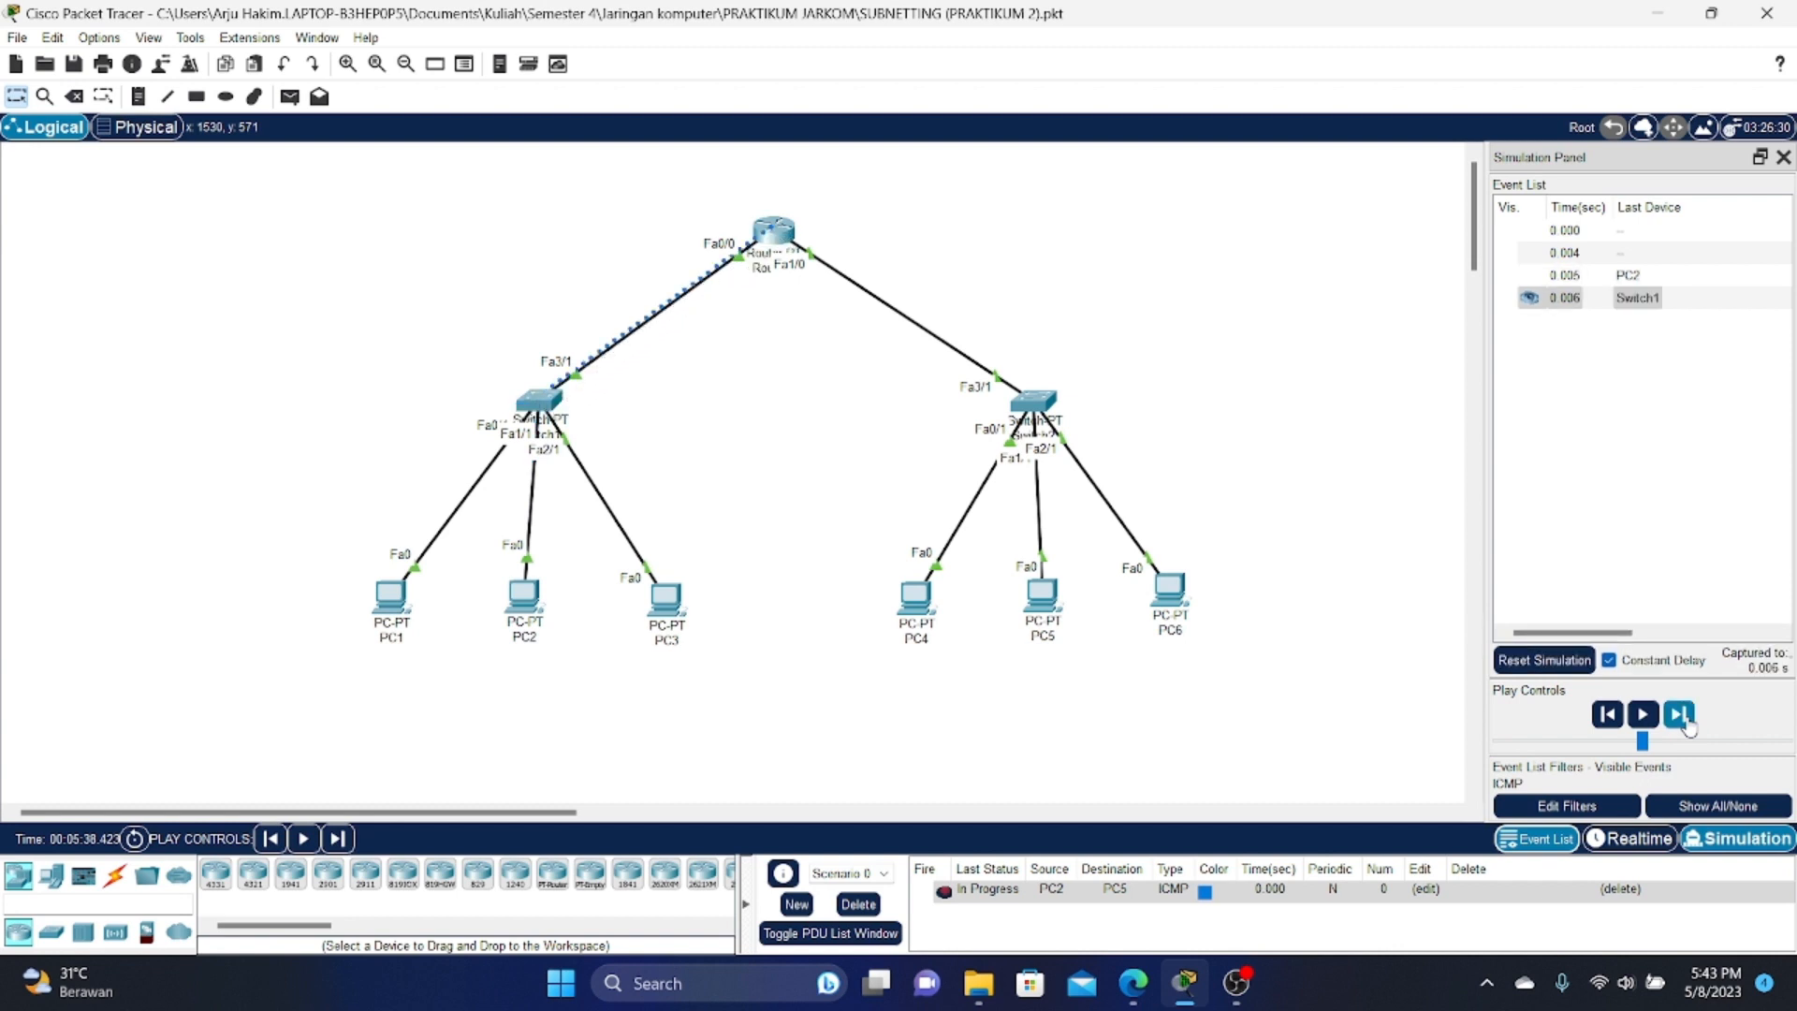
pyautogui.click(1688, 723)
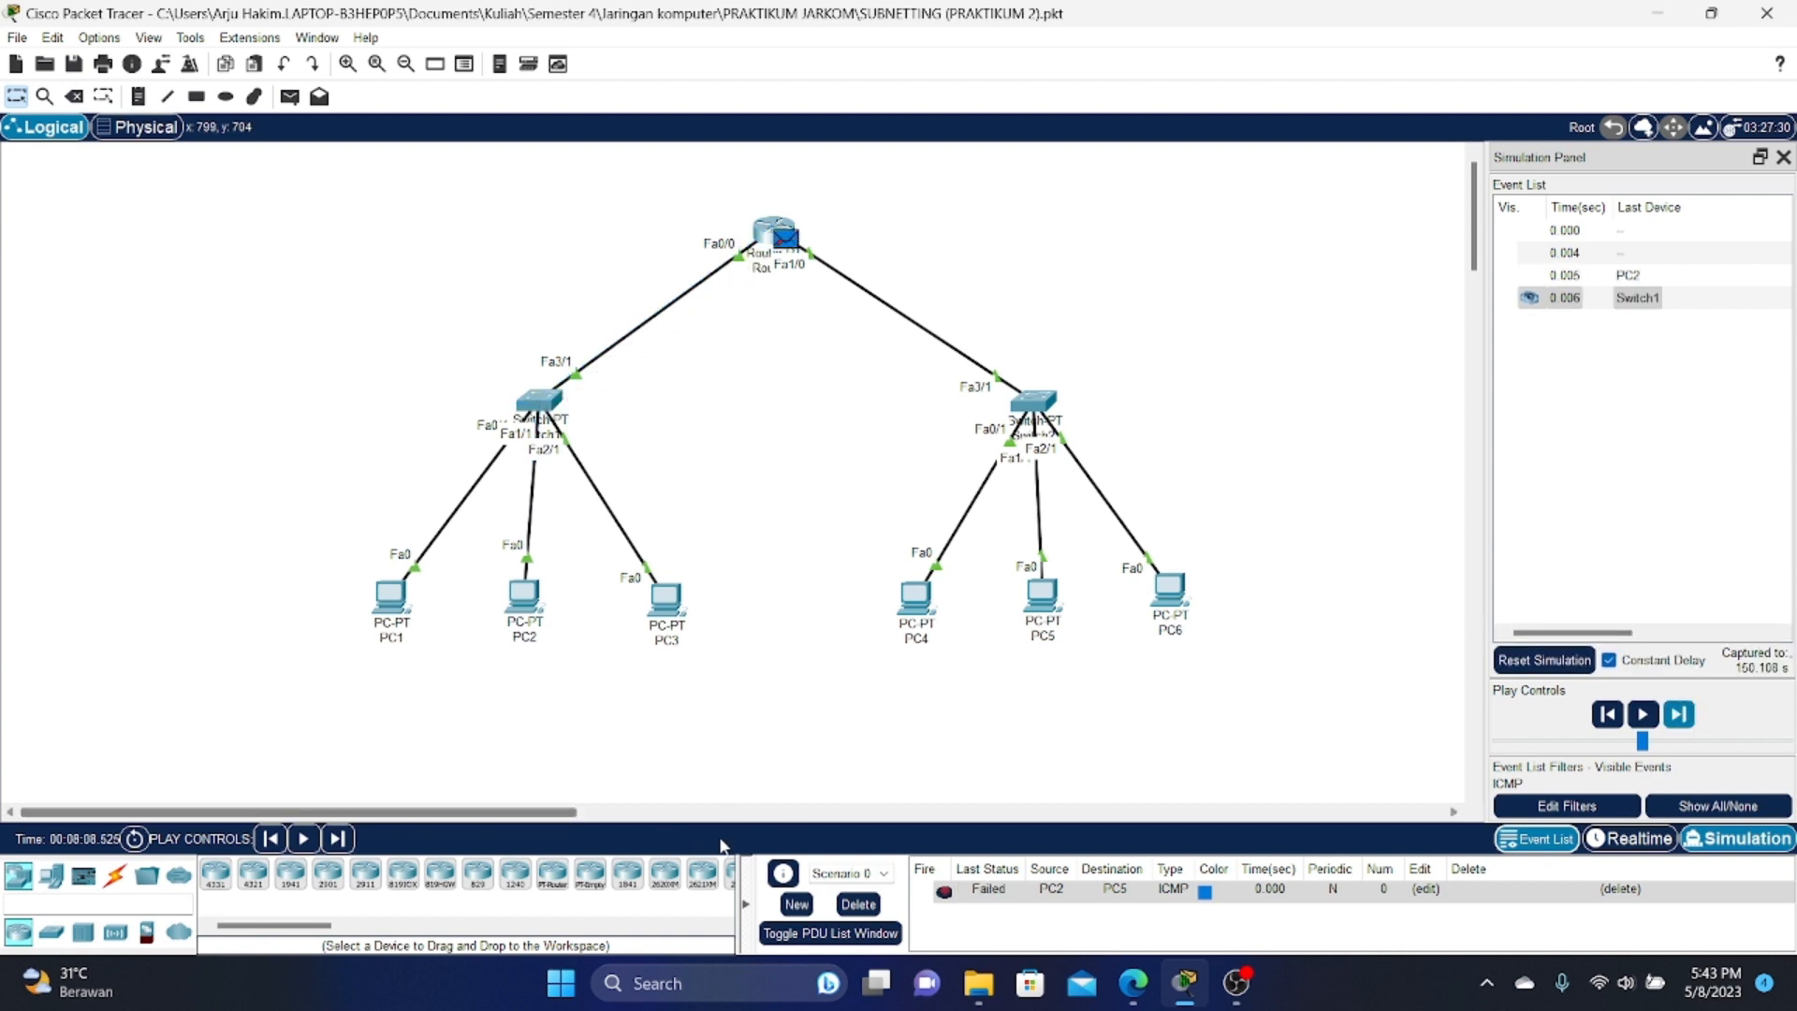
pyautogui.click(859, 906)
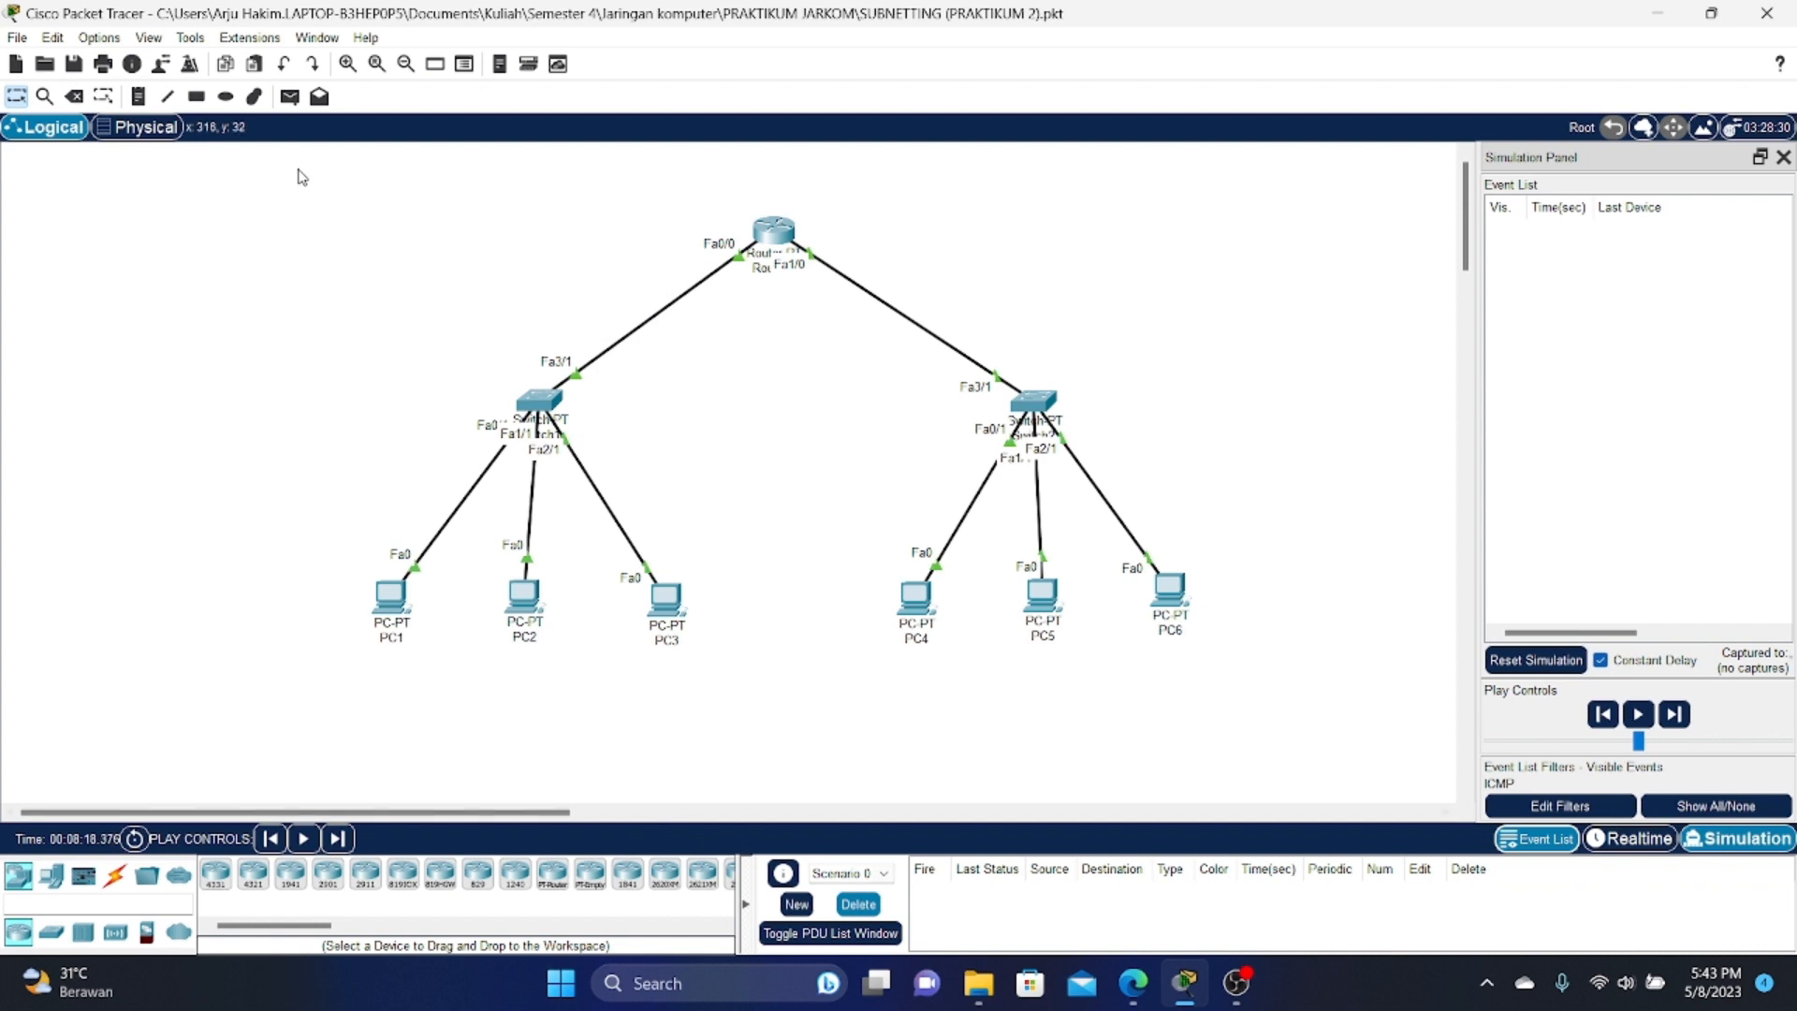
# Step: Add the simple PDU from PC2 to PC5 again for a second test
pyautogui.click(289, 96)
pyautogui.click(517, 597)
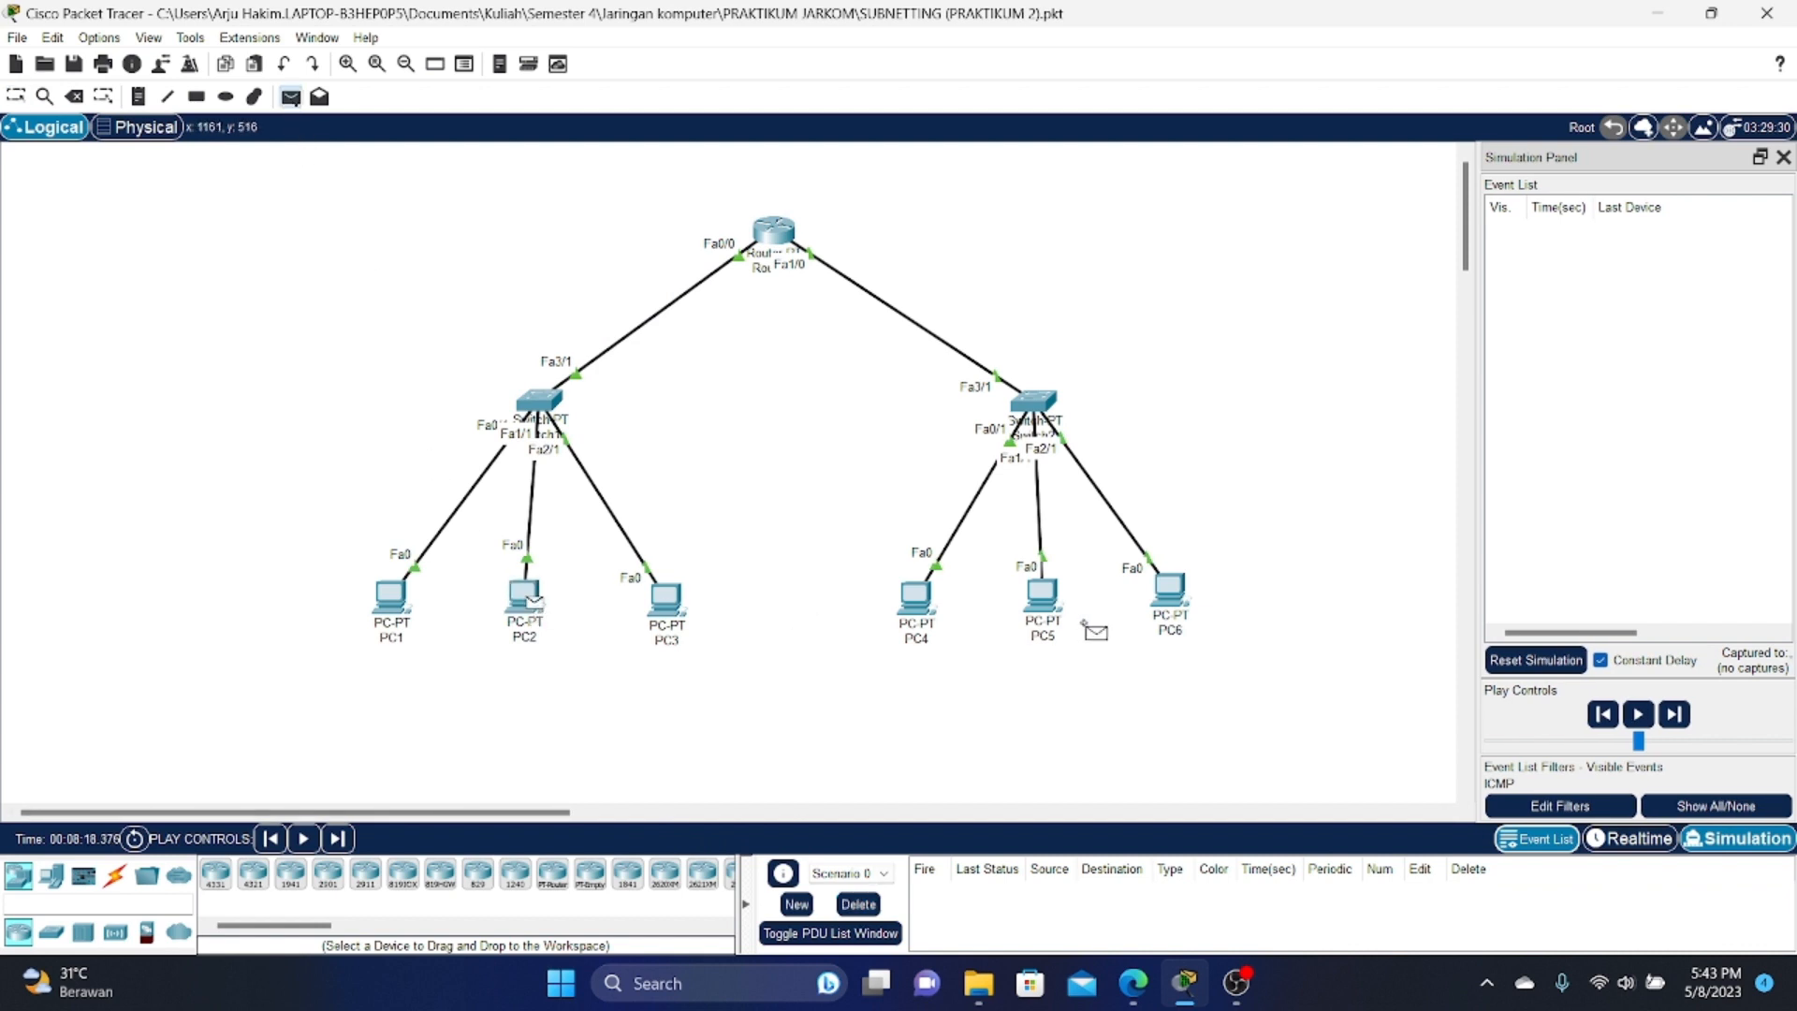
pyautogui.click(1042, 595)
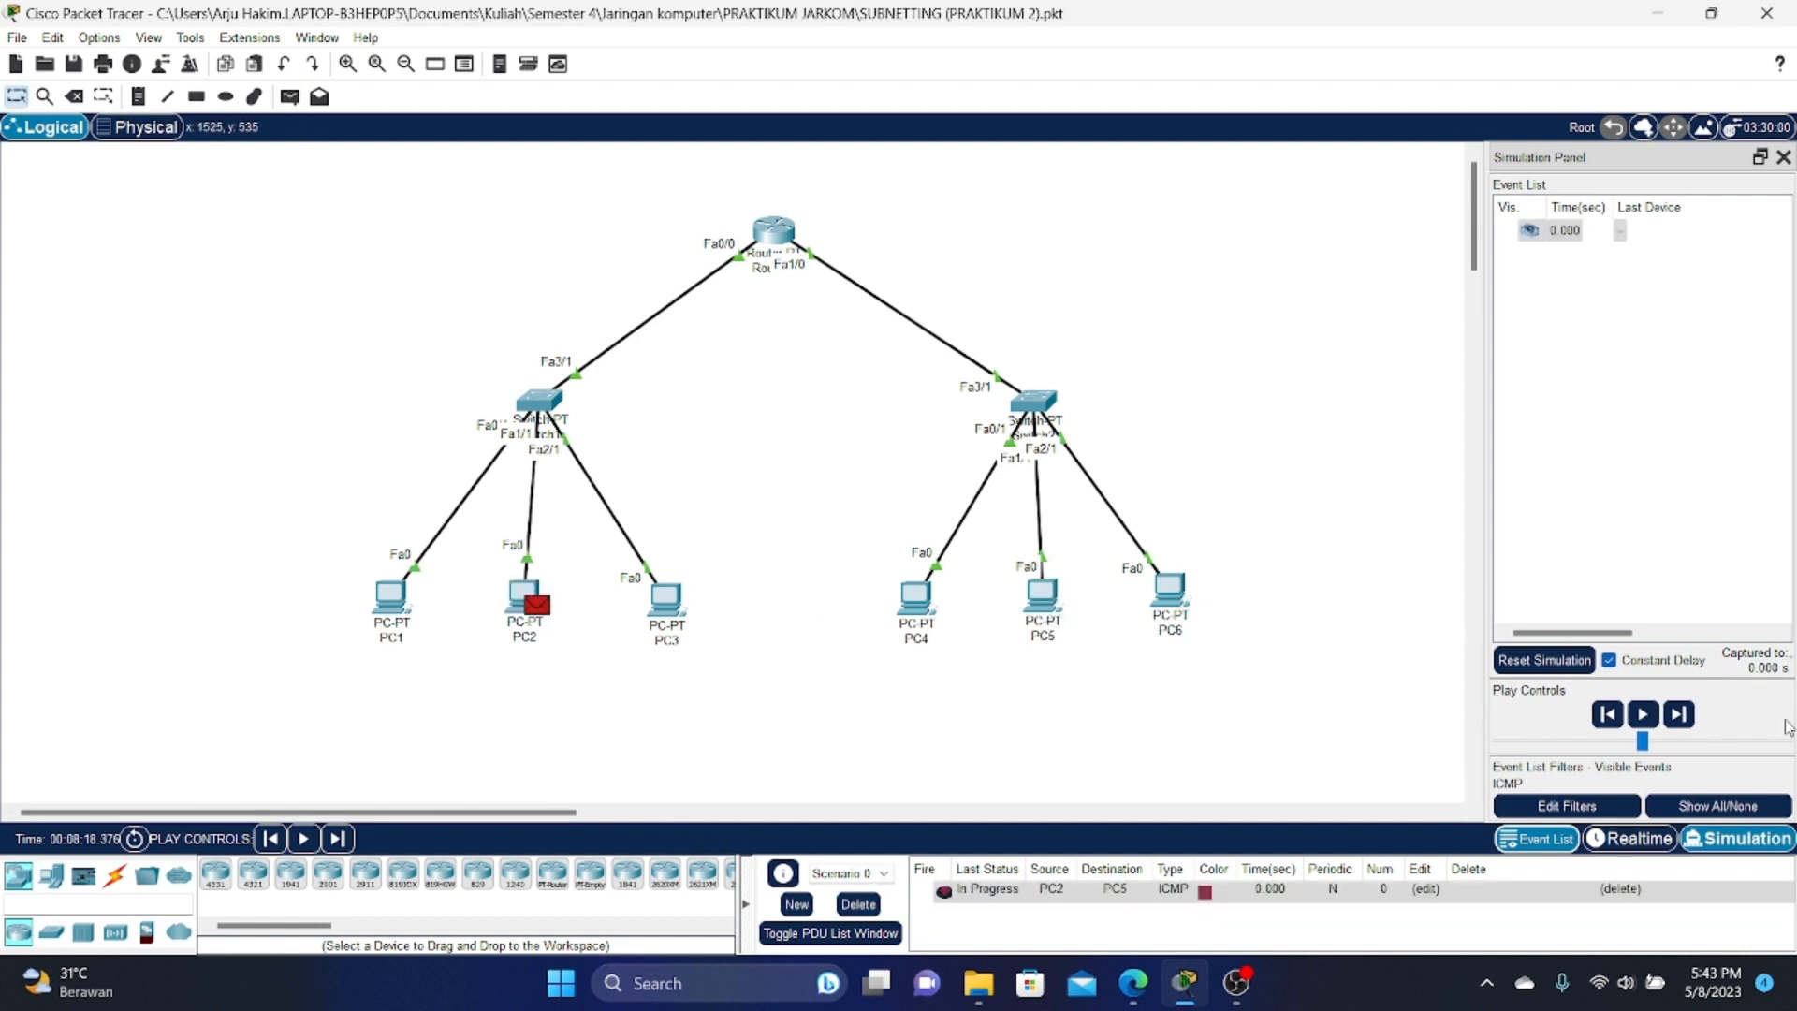
# Step: Advance the second PC2-to-PC5 packet event by event through Switch1, Router1 and Switch2 to PC5, and delete the scenario
pyautogui.click(1681, 715)
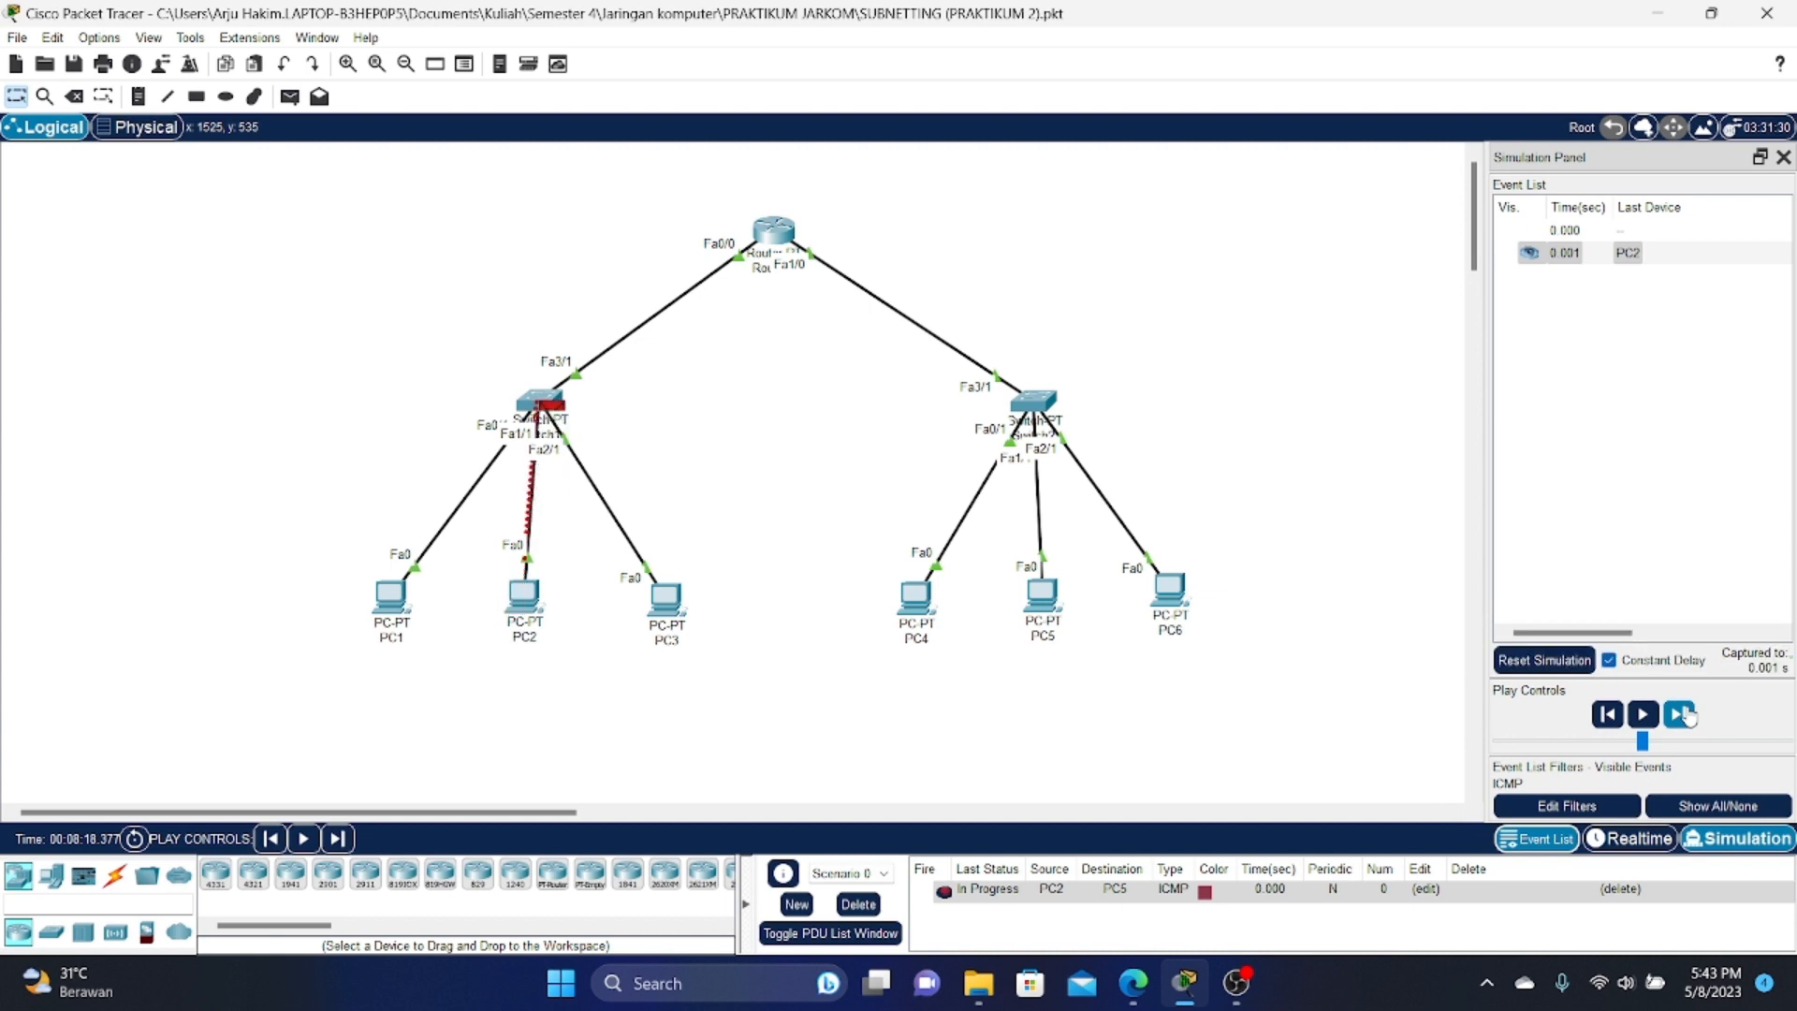
pyautogui.click(1681, 715)
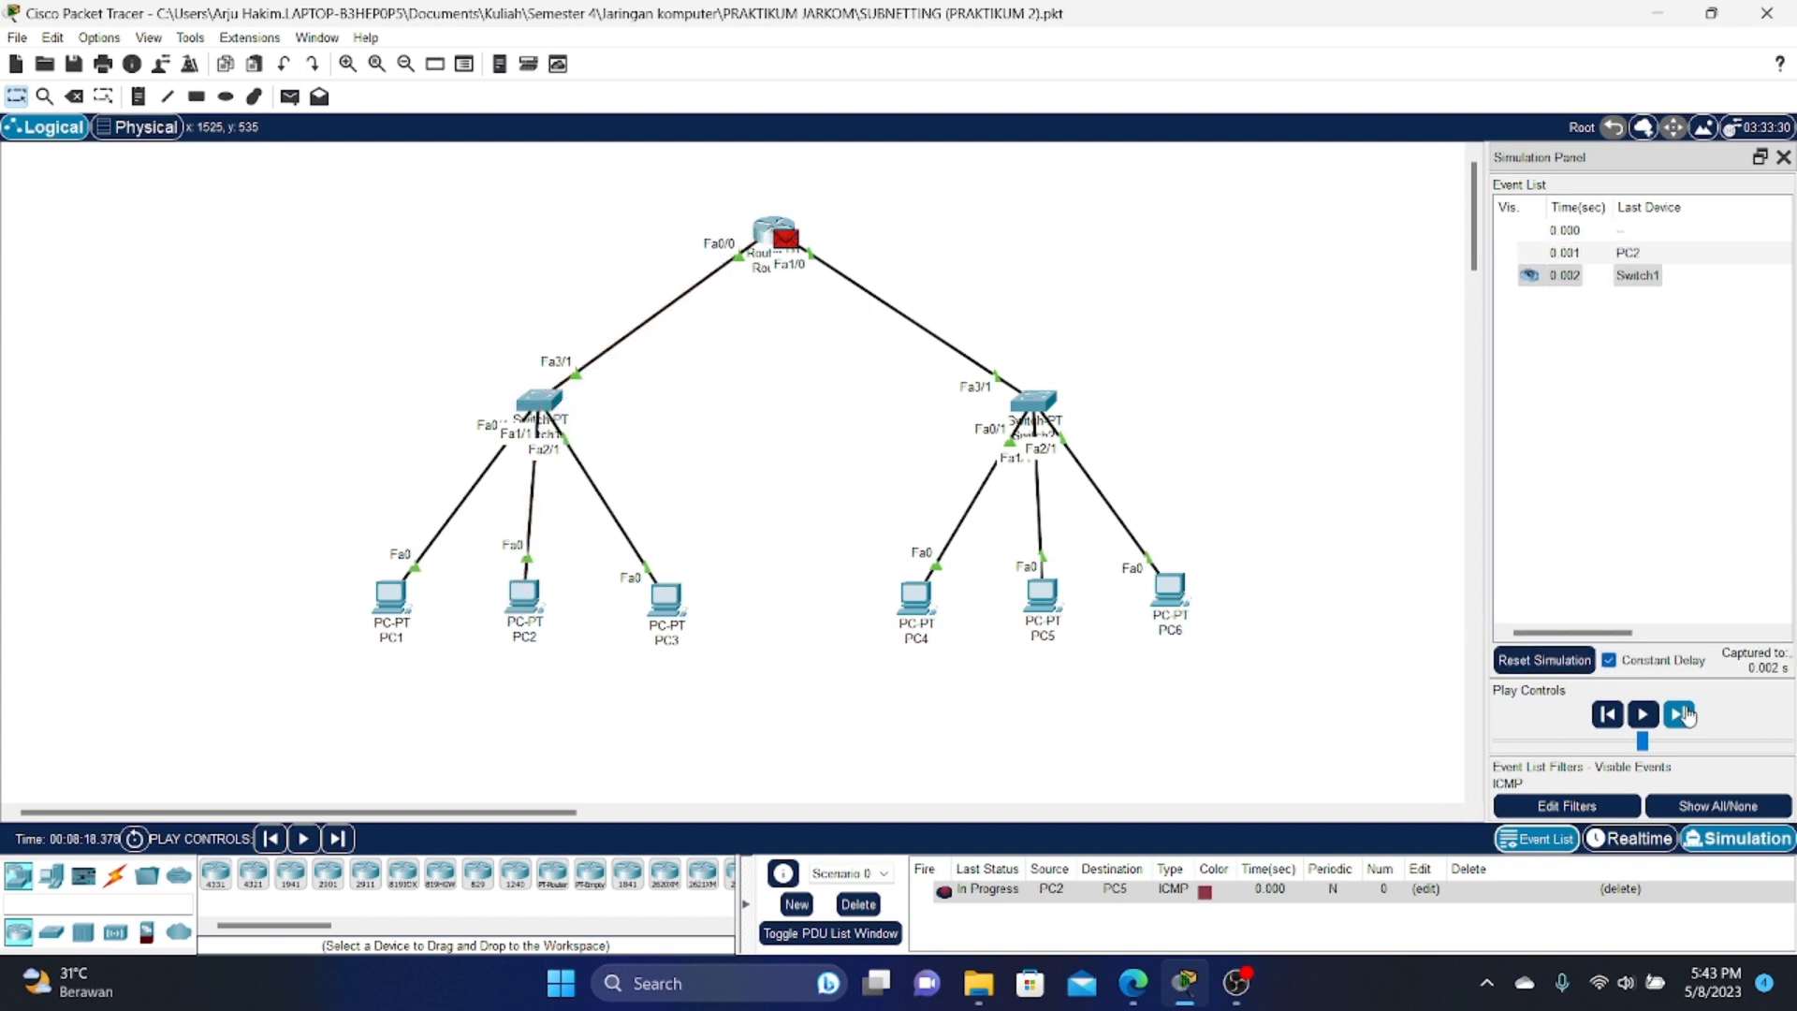
pyautogui.click(1682, 715)
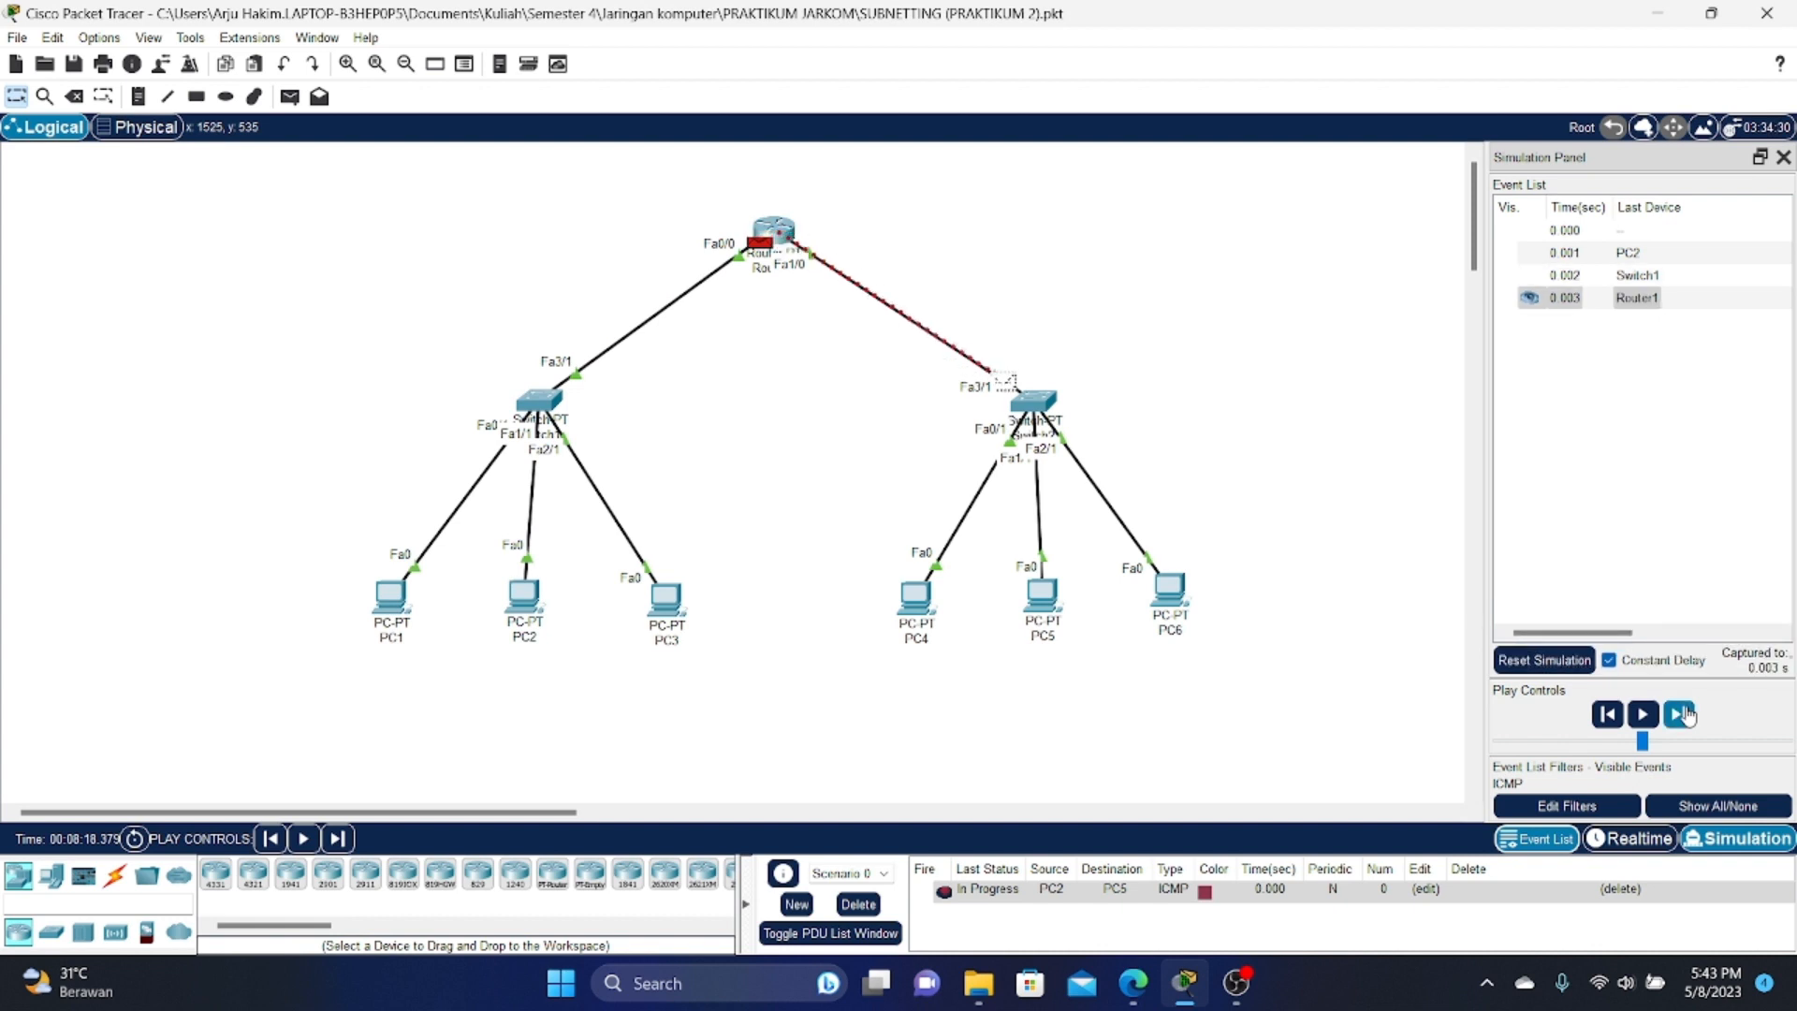
pyautogui.click(1682, 715)
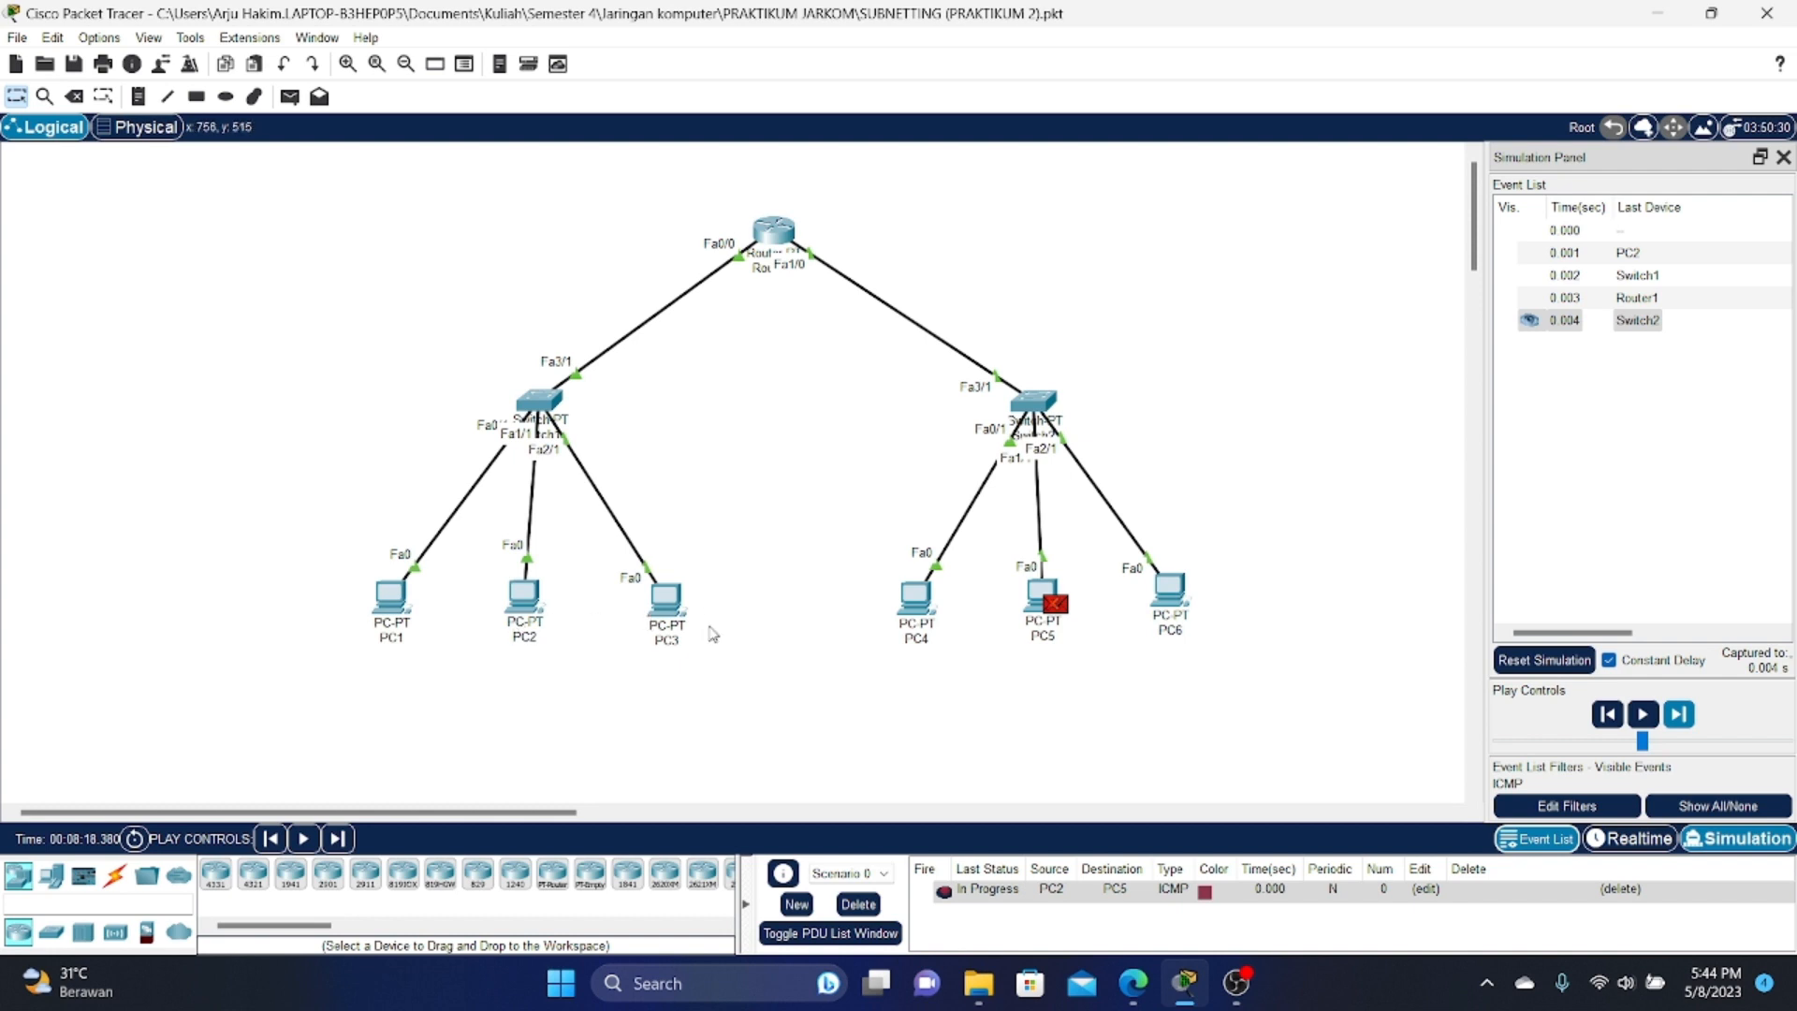
pyautogui.click(858, 904)
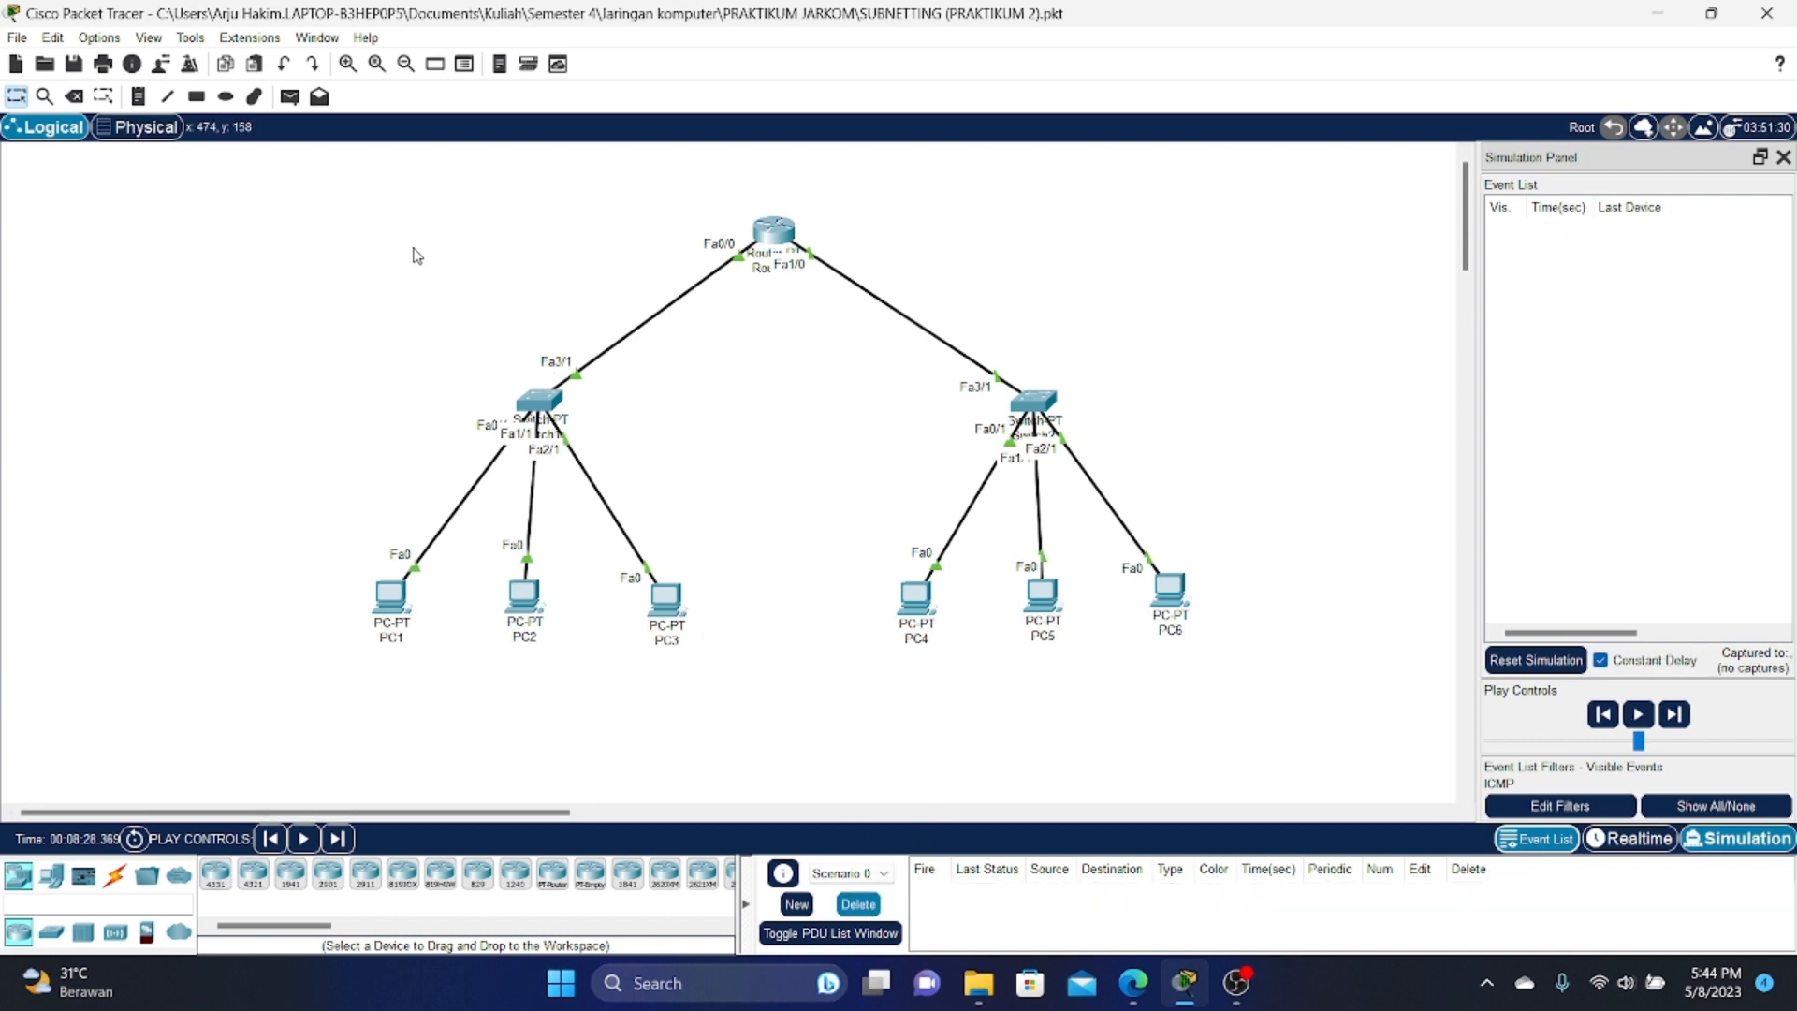
# Step: Add a simple PDU with PC3 as the source and PC6 as the destination
pyautogui.click(290, 96)
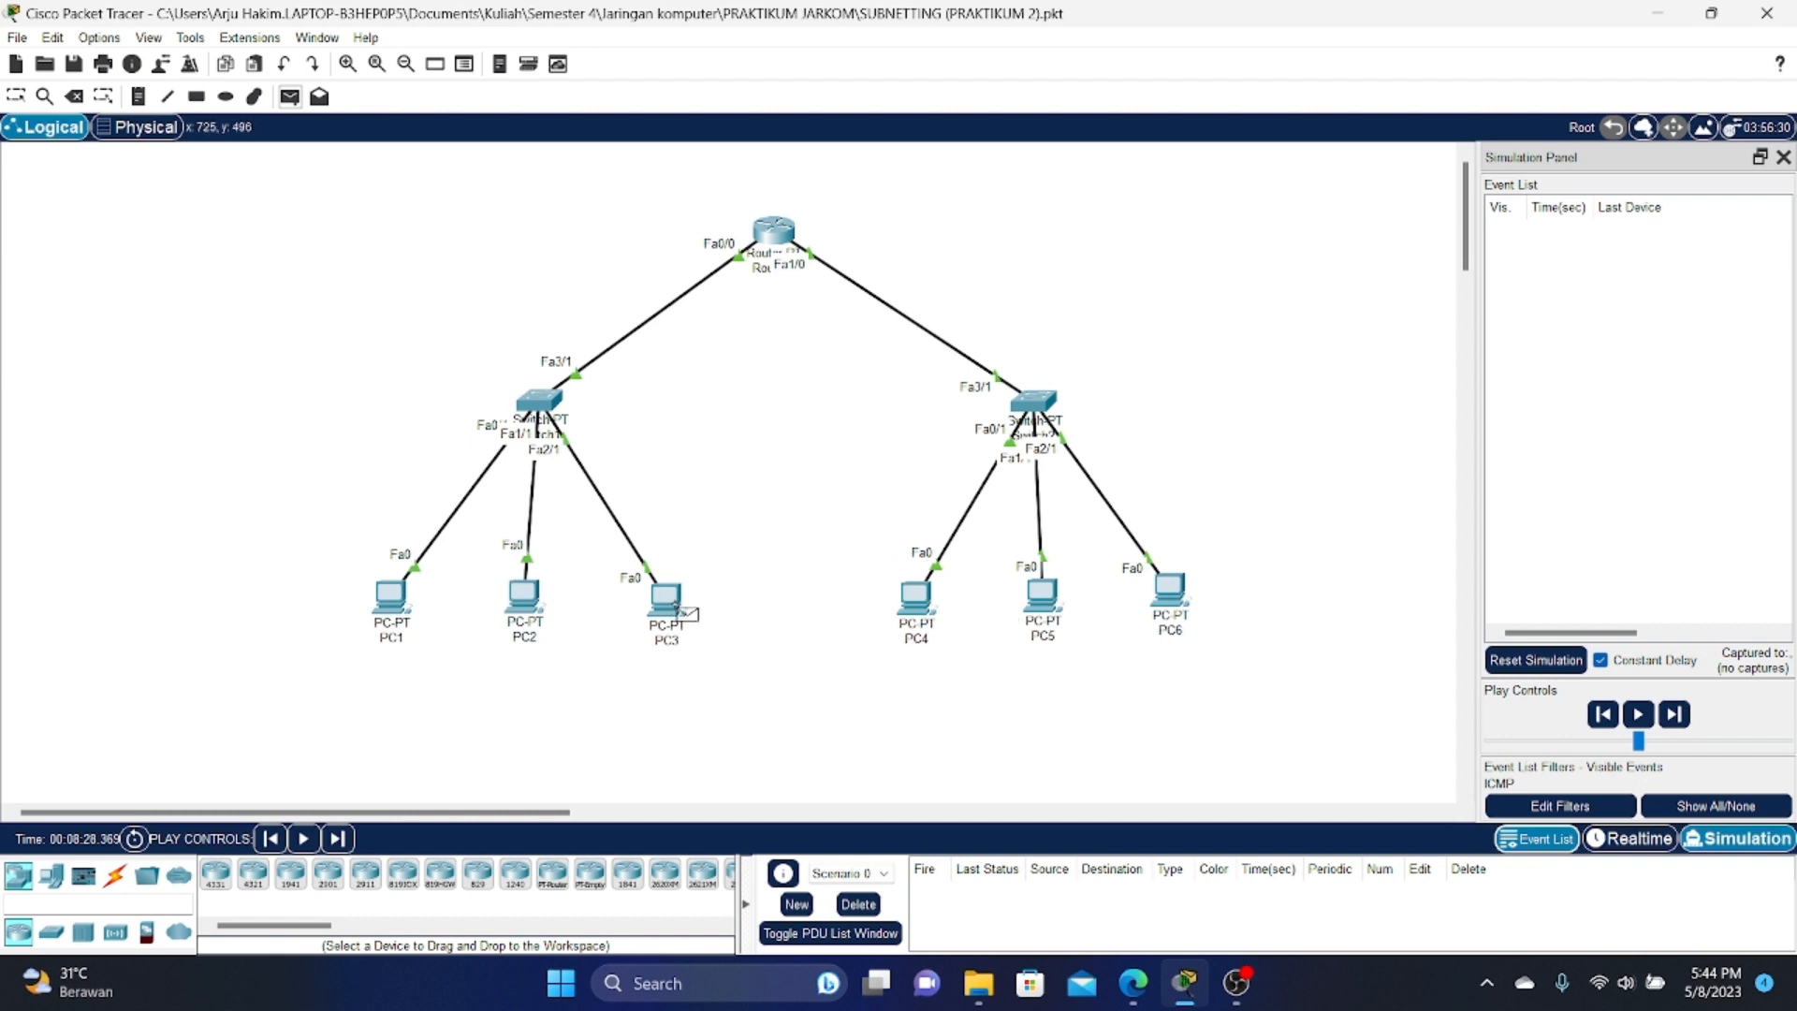
pyautogui.click(670, 601)
pyautogui.click(1172, 592)
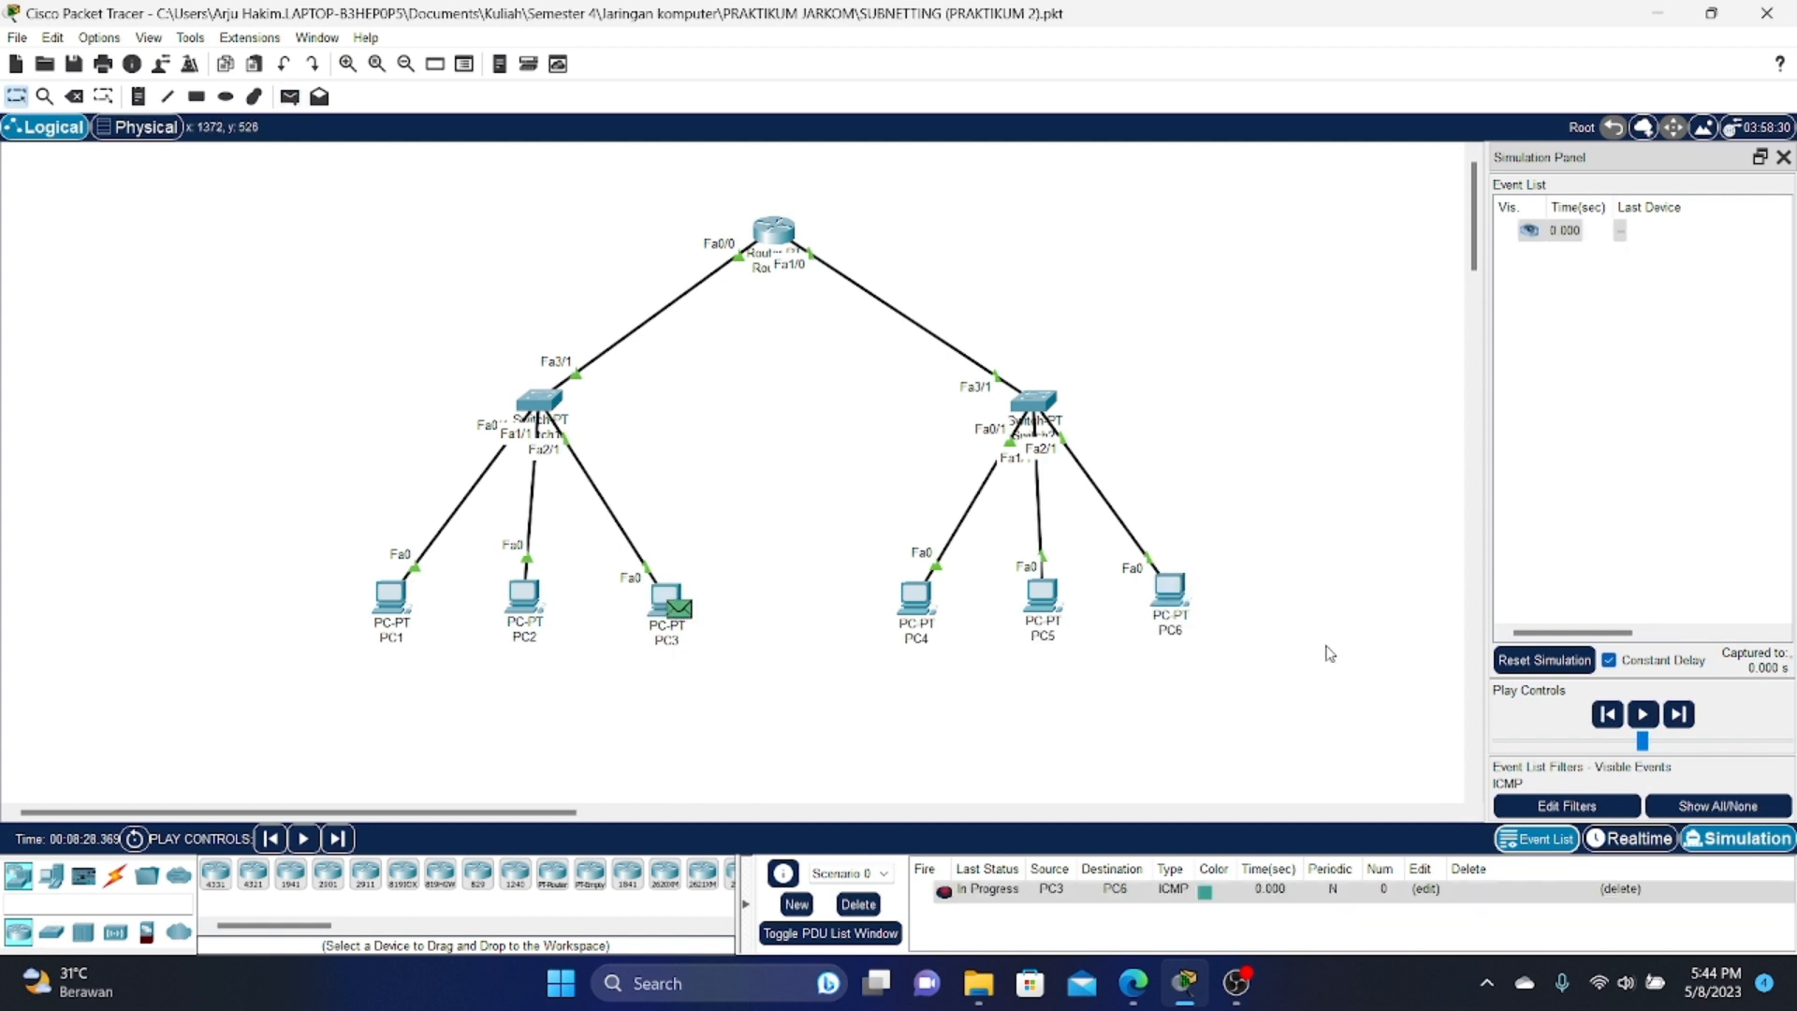
# Step: Try to advance the PC3-to-PC6 packet by one event, and delete the scenario
pyautogui.click(1674, 725)
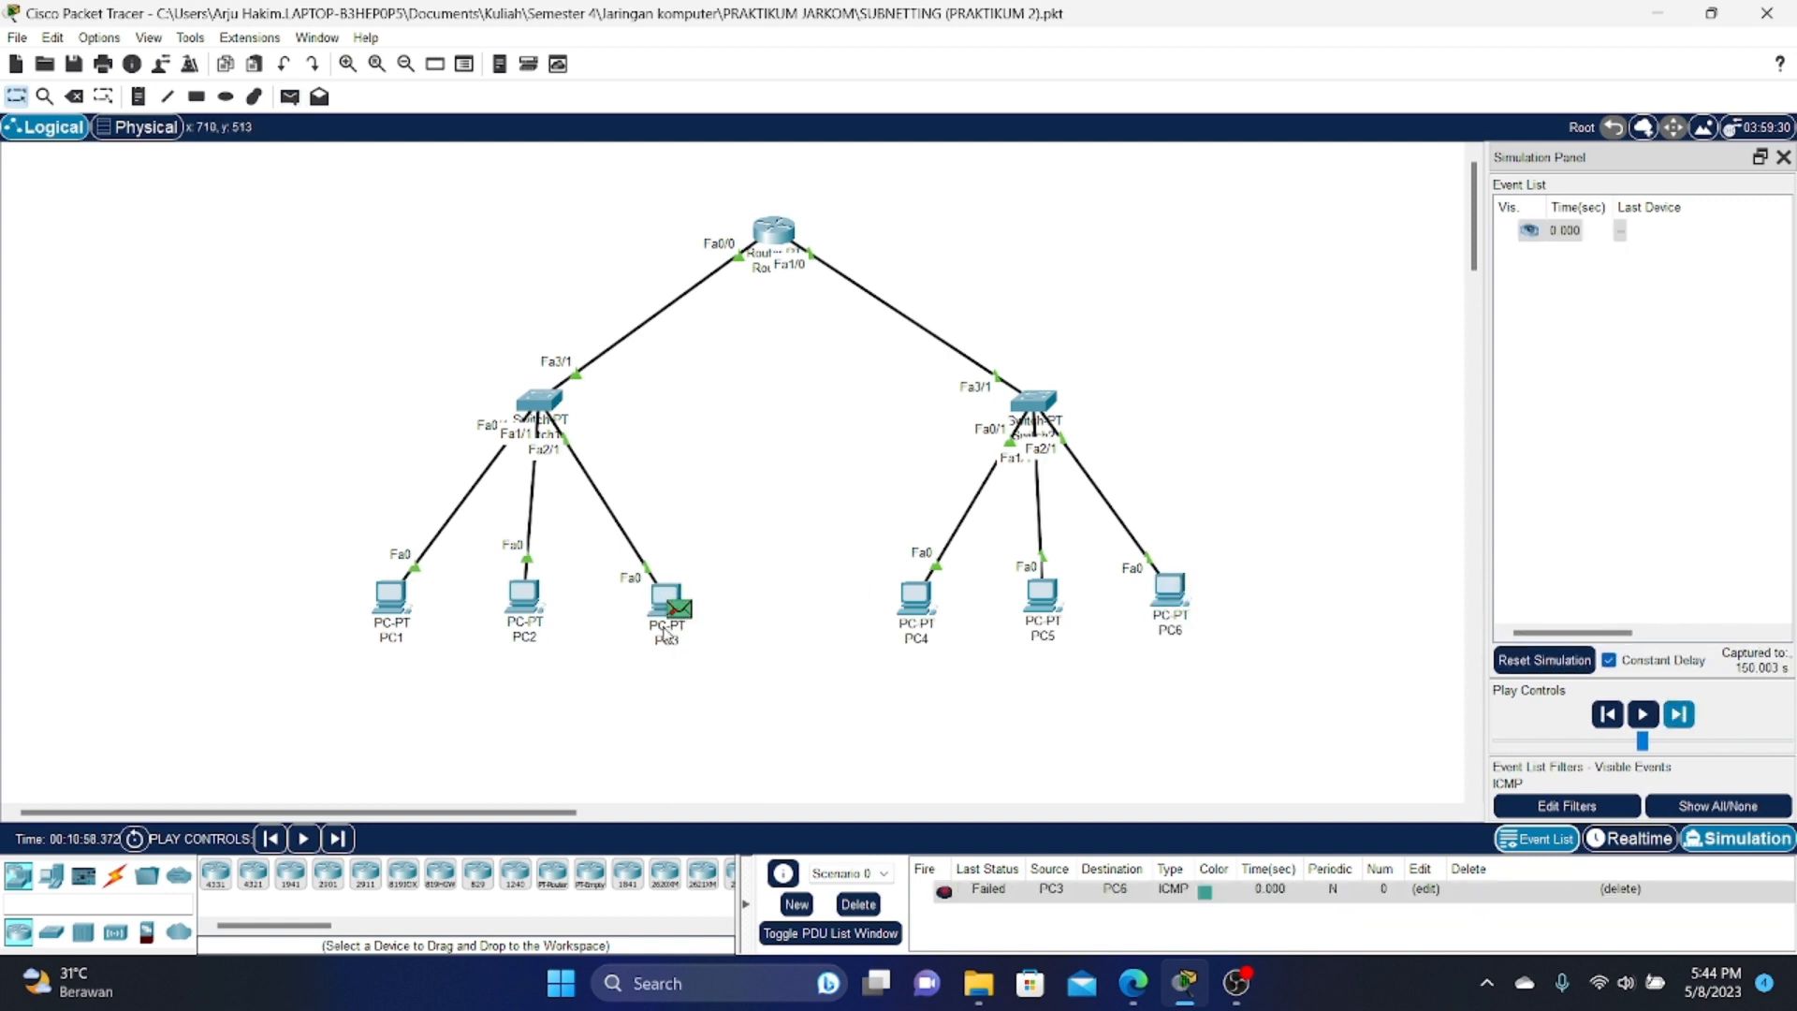
pyautogui.moveTo(667, 637)
pyautogui.moveTo(1187, 614)
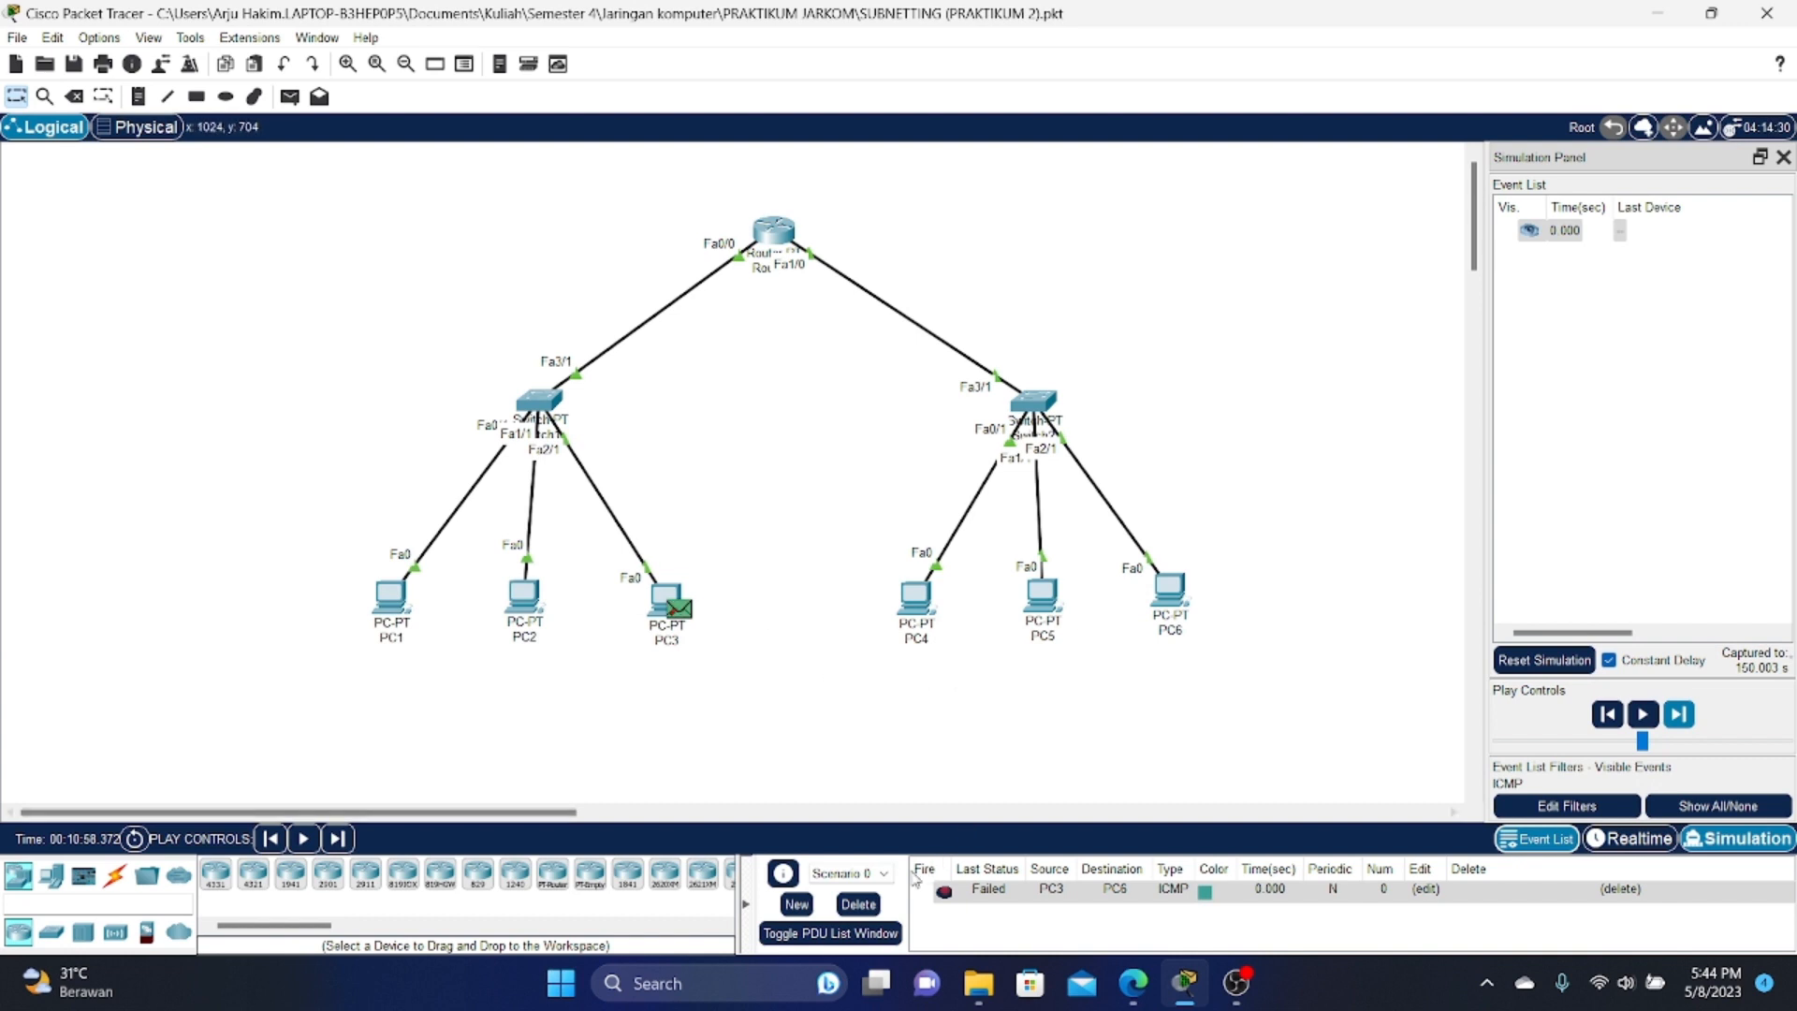
pyautogui.click(858, 904)
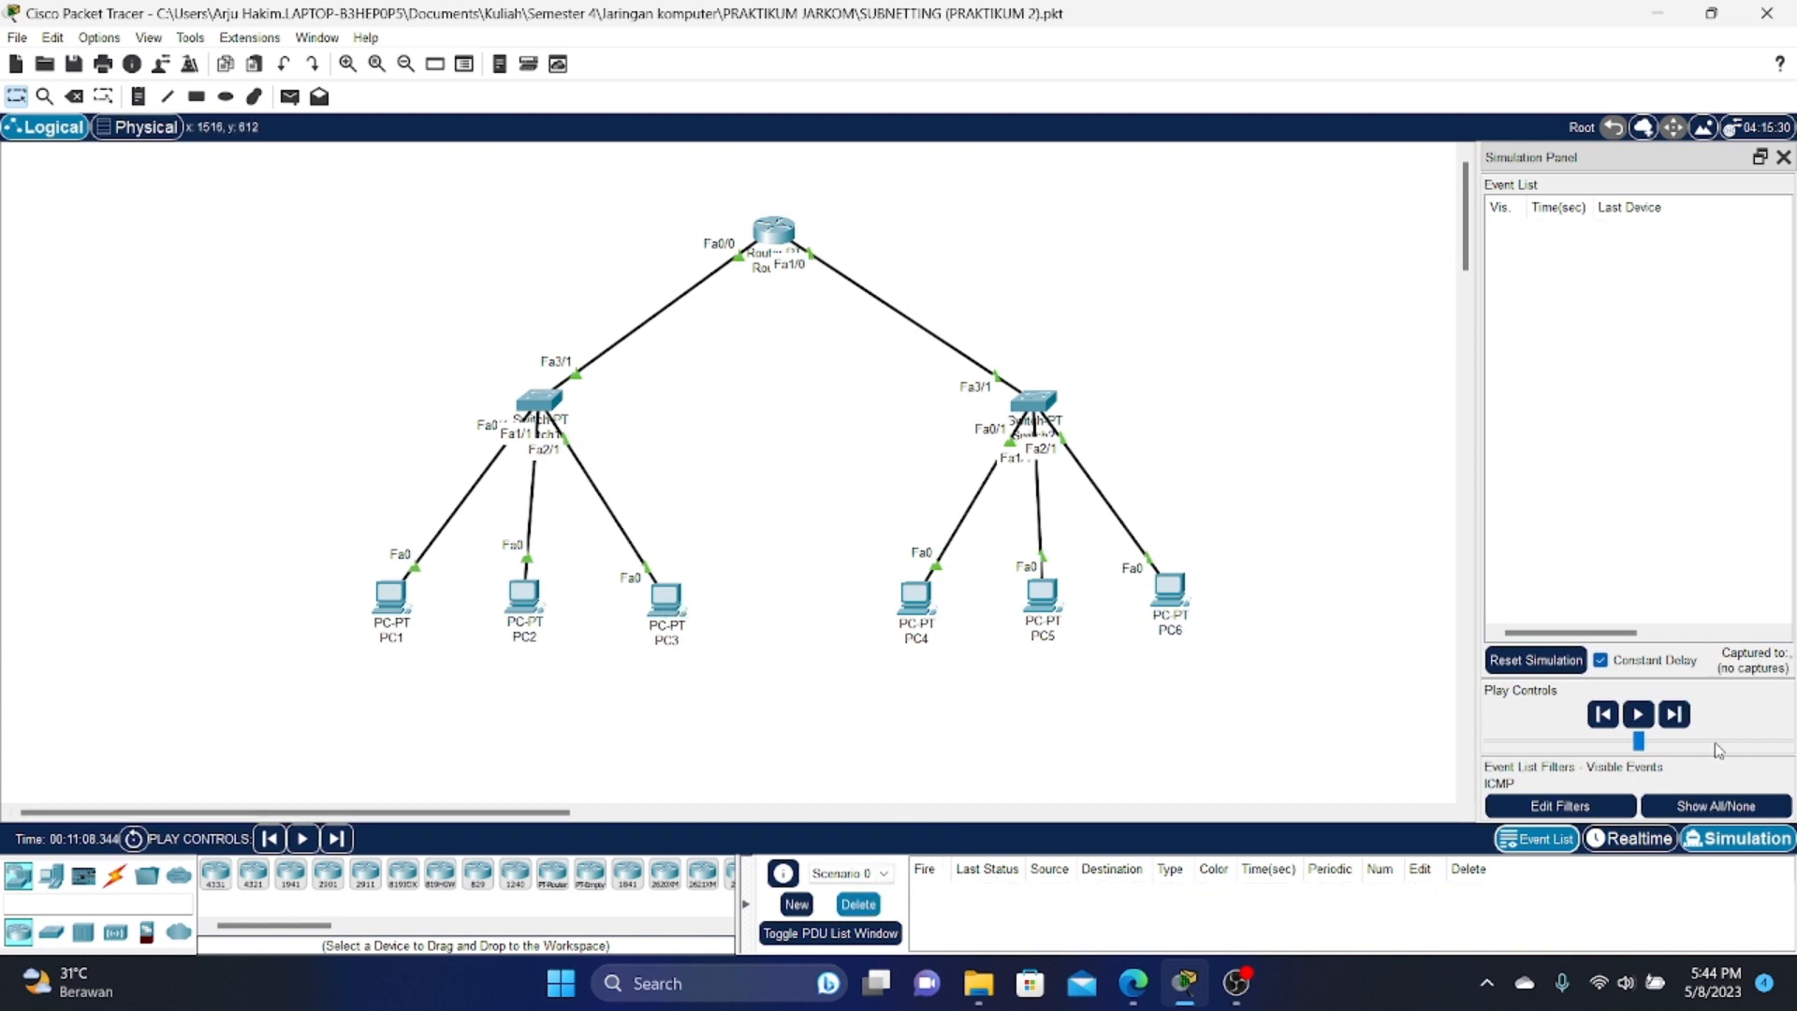
# Step: Return to Realtime mode and open PC1's Command Prompt, moving its window clear of the topology
pyautogui.click(1633, 839)
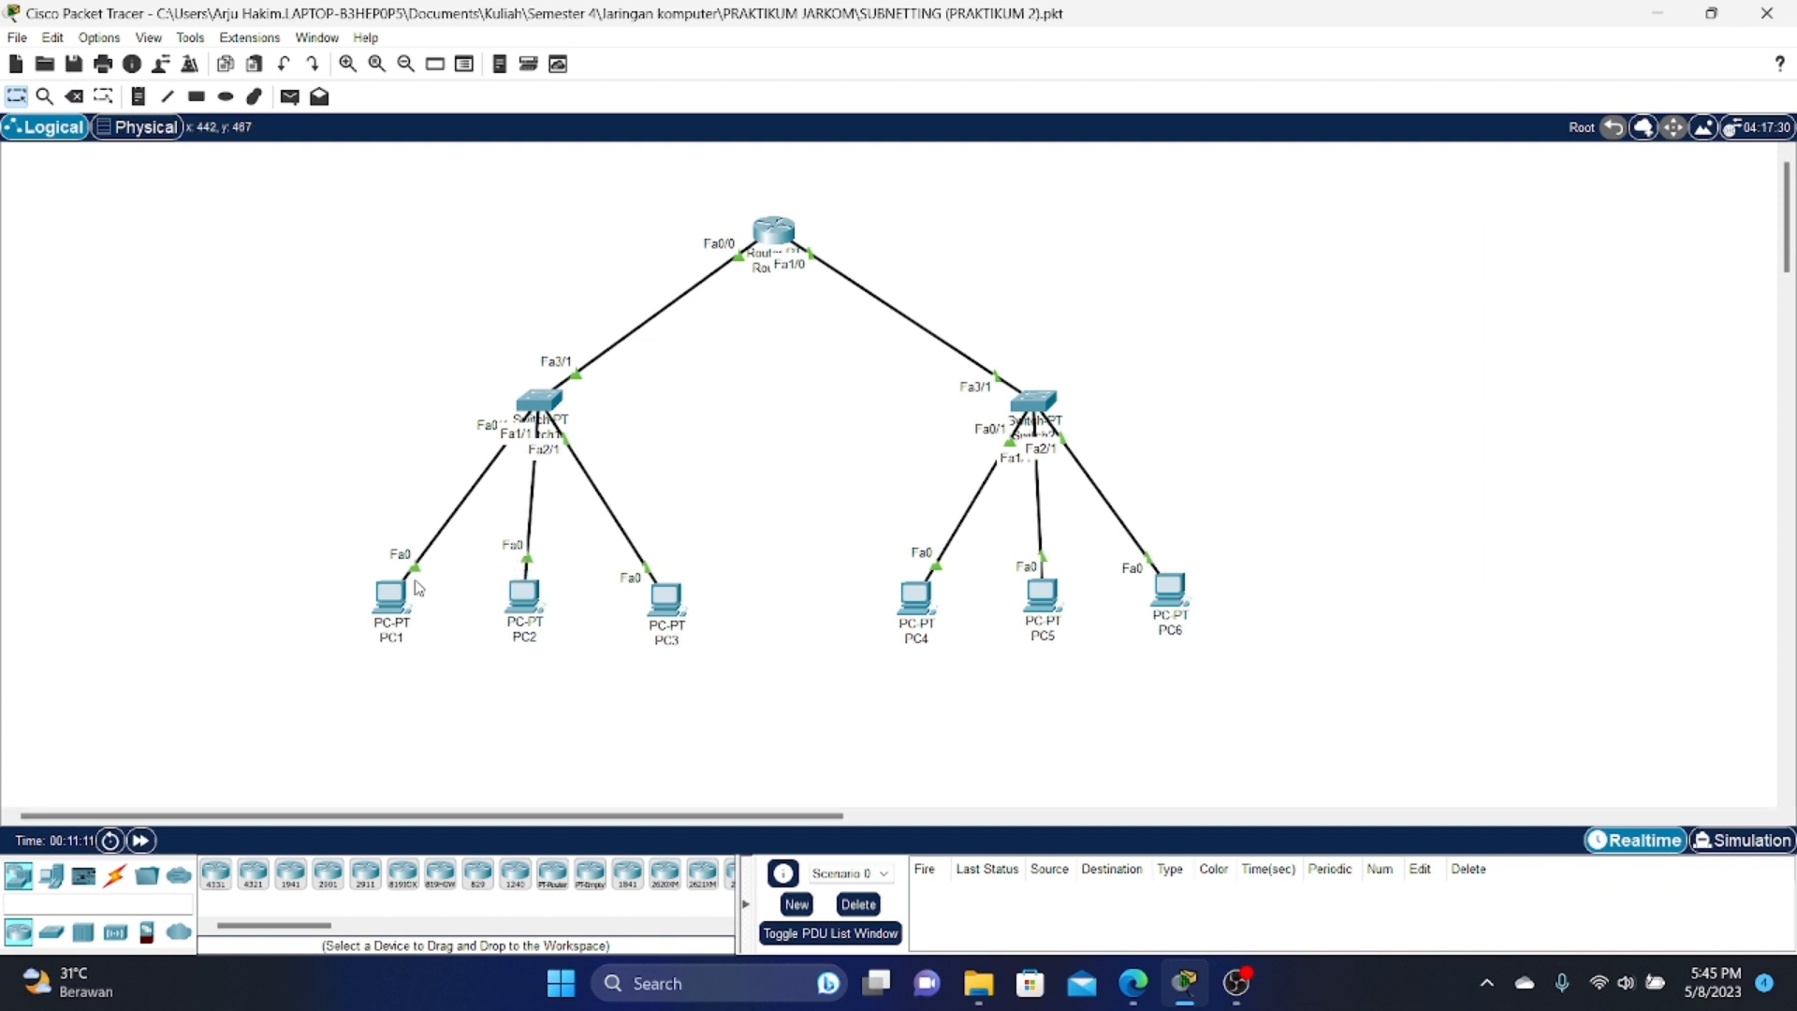
pyautogui.click(393, 604)
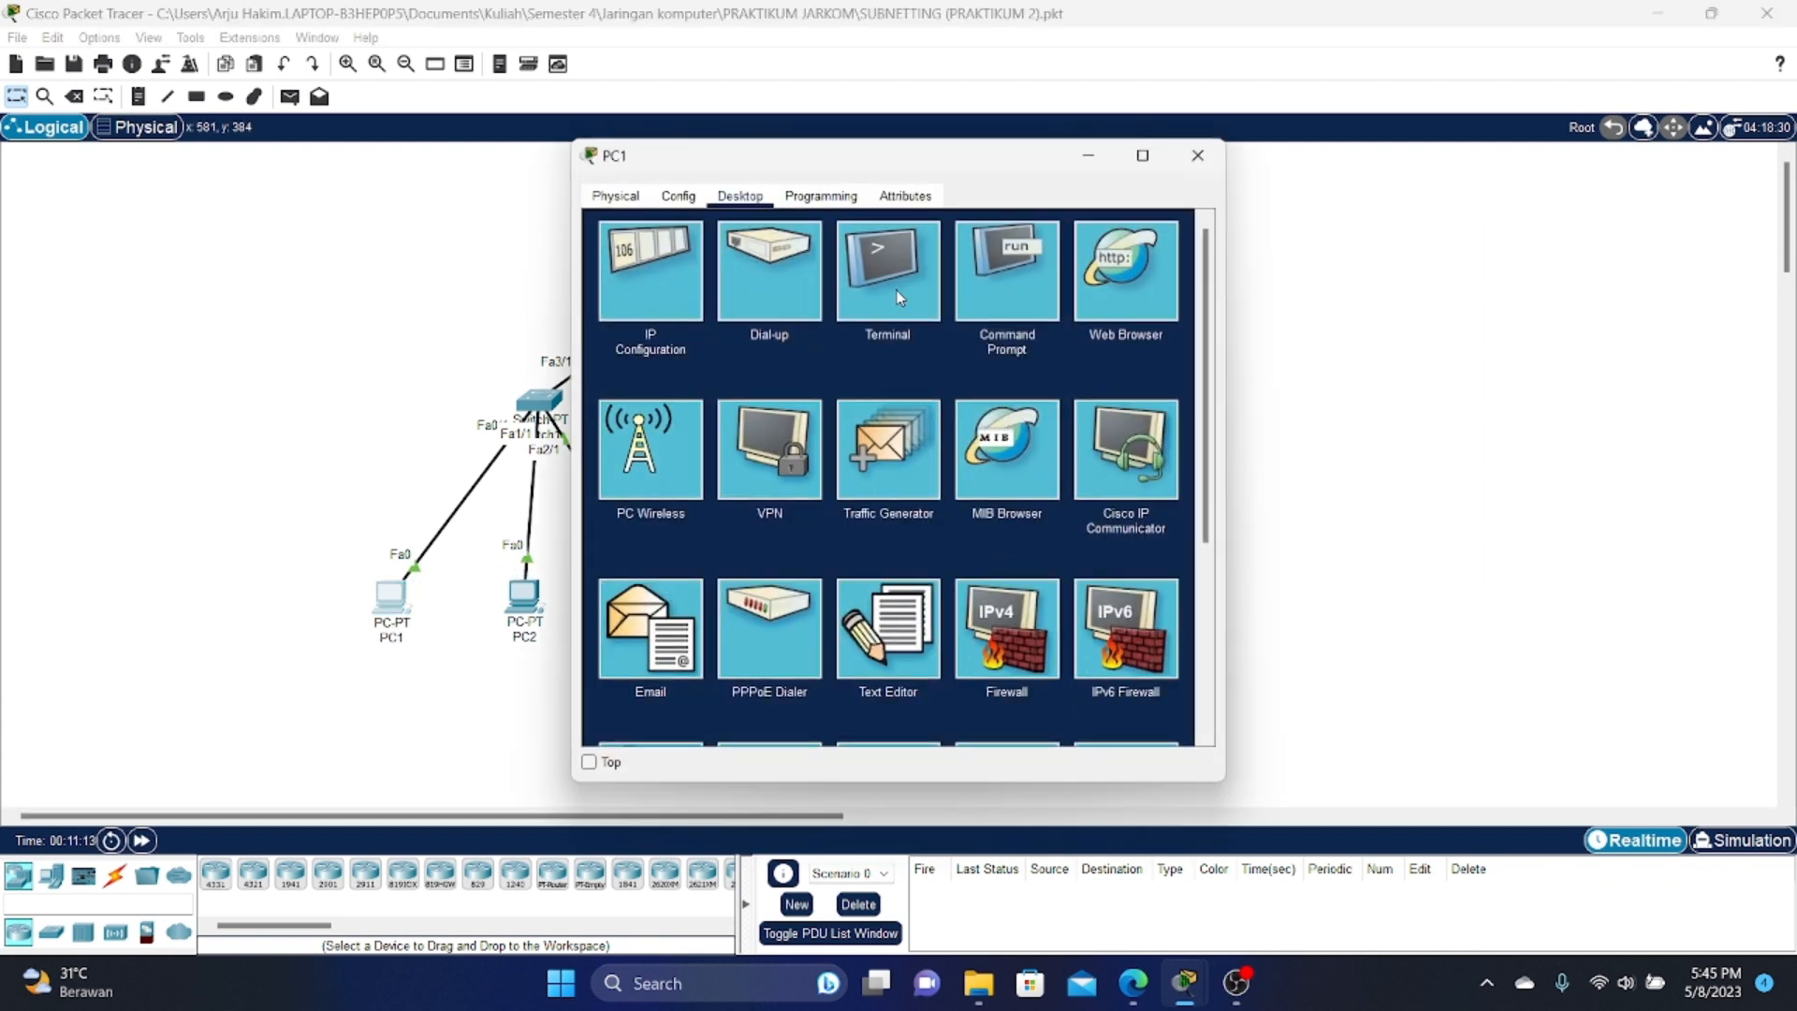
pyautogui.click(1015, 284)
pyautogui.moveTo(894, 159); pyautogui.dragTo(1458, 170)
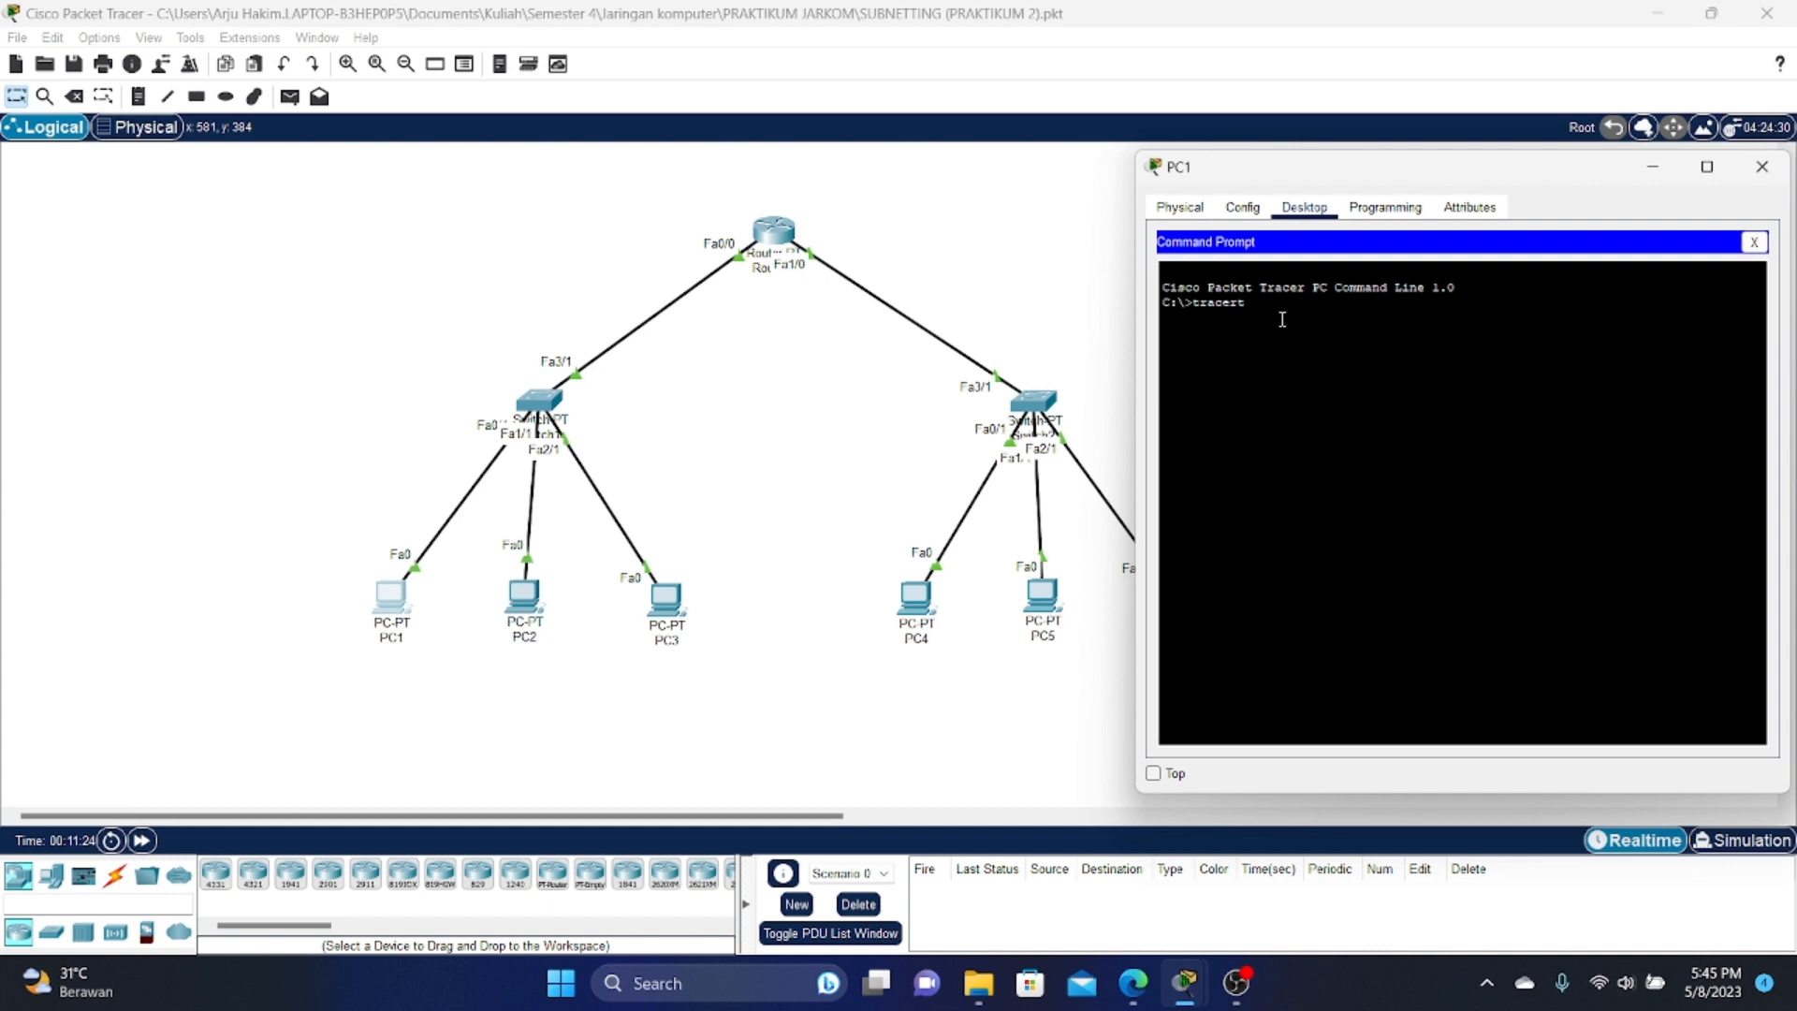
# Step: Run tracert 192.168.1.65 from PC1 to trace the route into the other subnet, and close PC1's window
pyautogui.write('192.168.1.65')
pyautogui.press('Return')
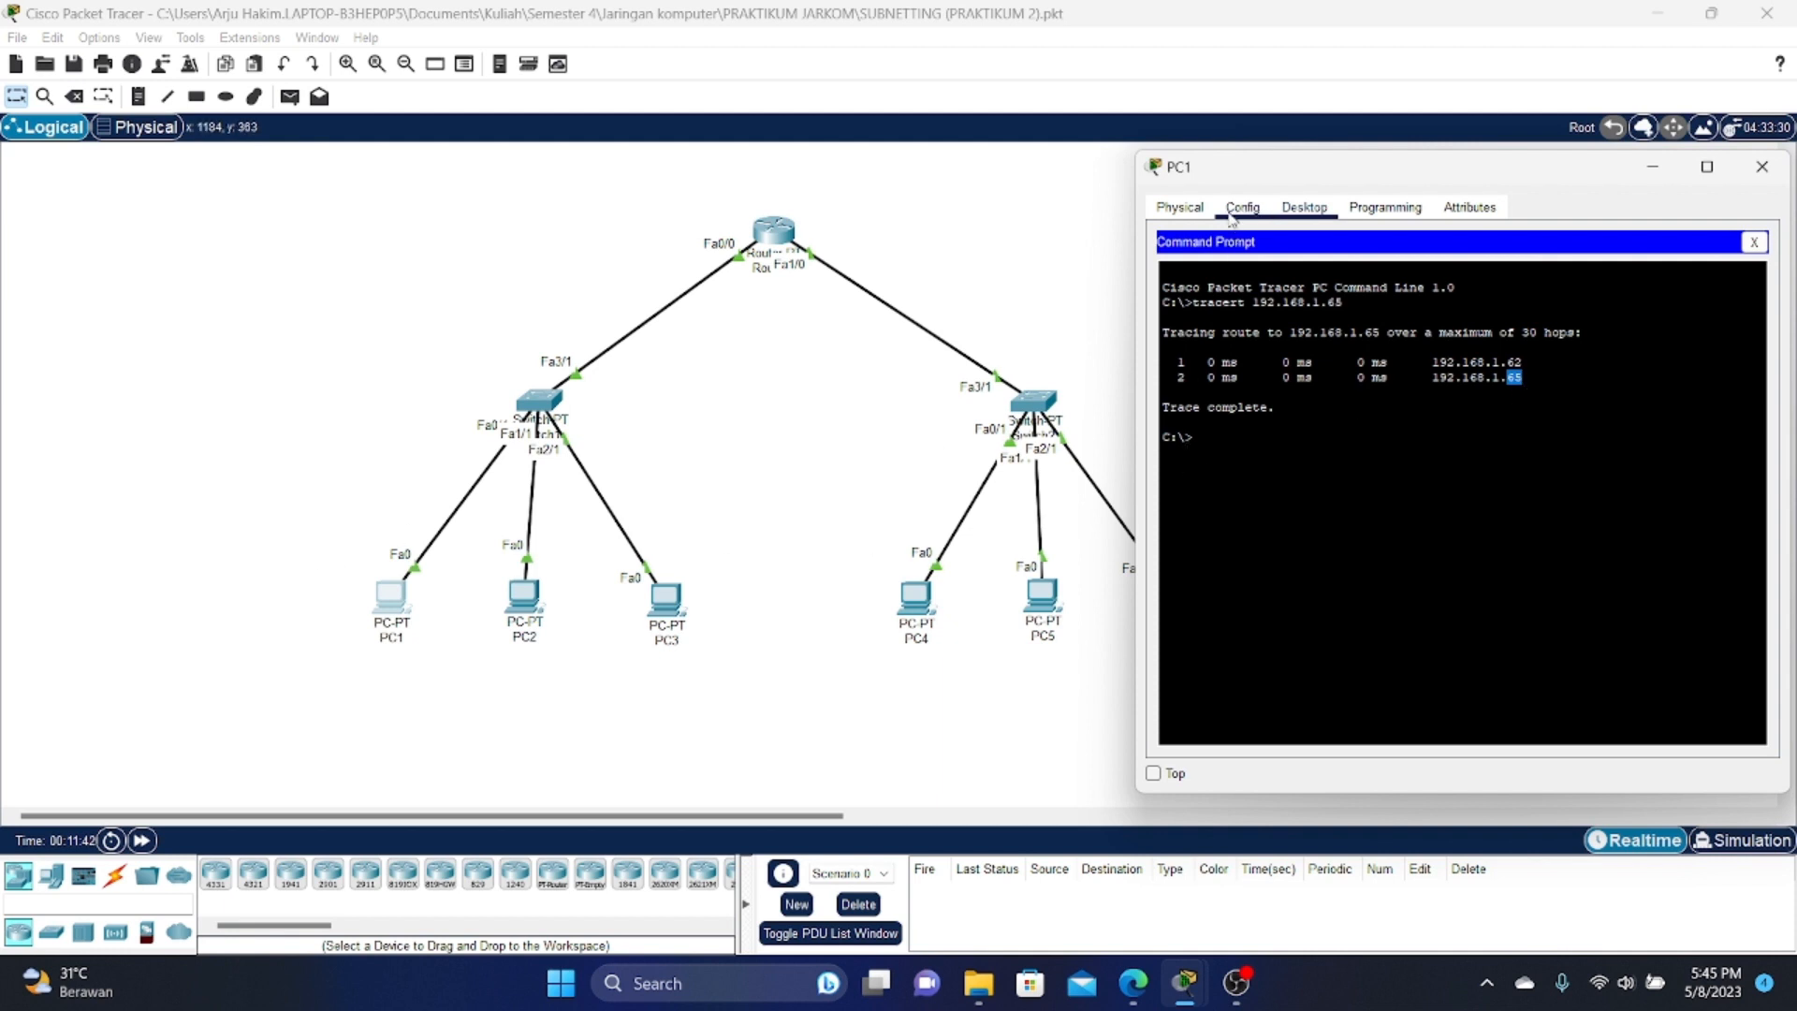
pyautogui.moveTo(1251, 171); pyautogui.dragTo(1139, 179)
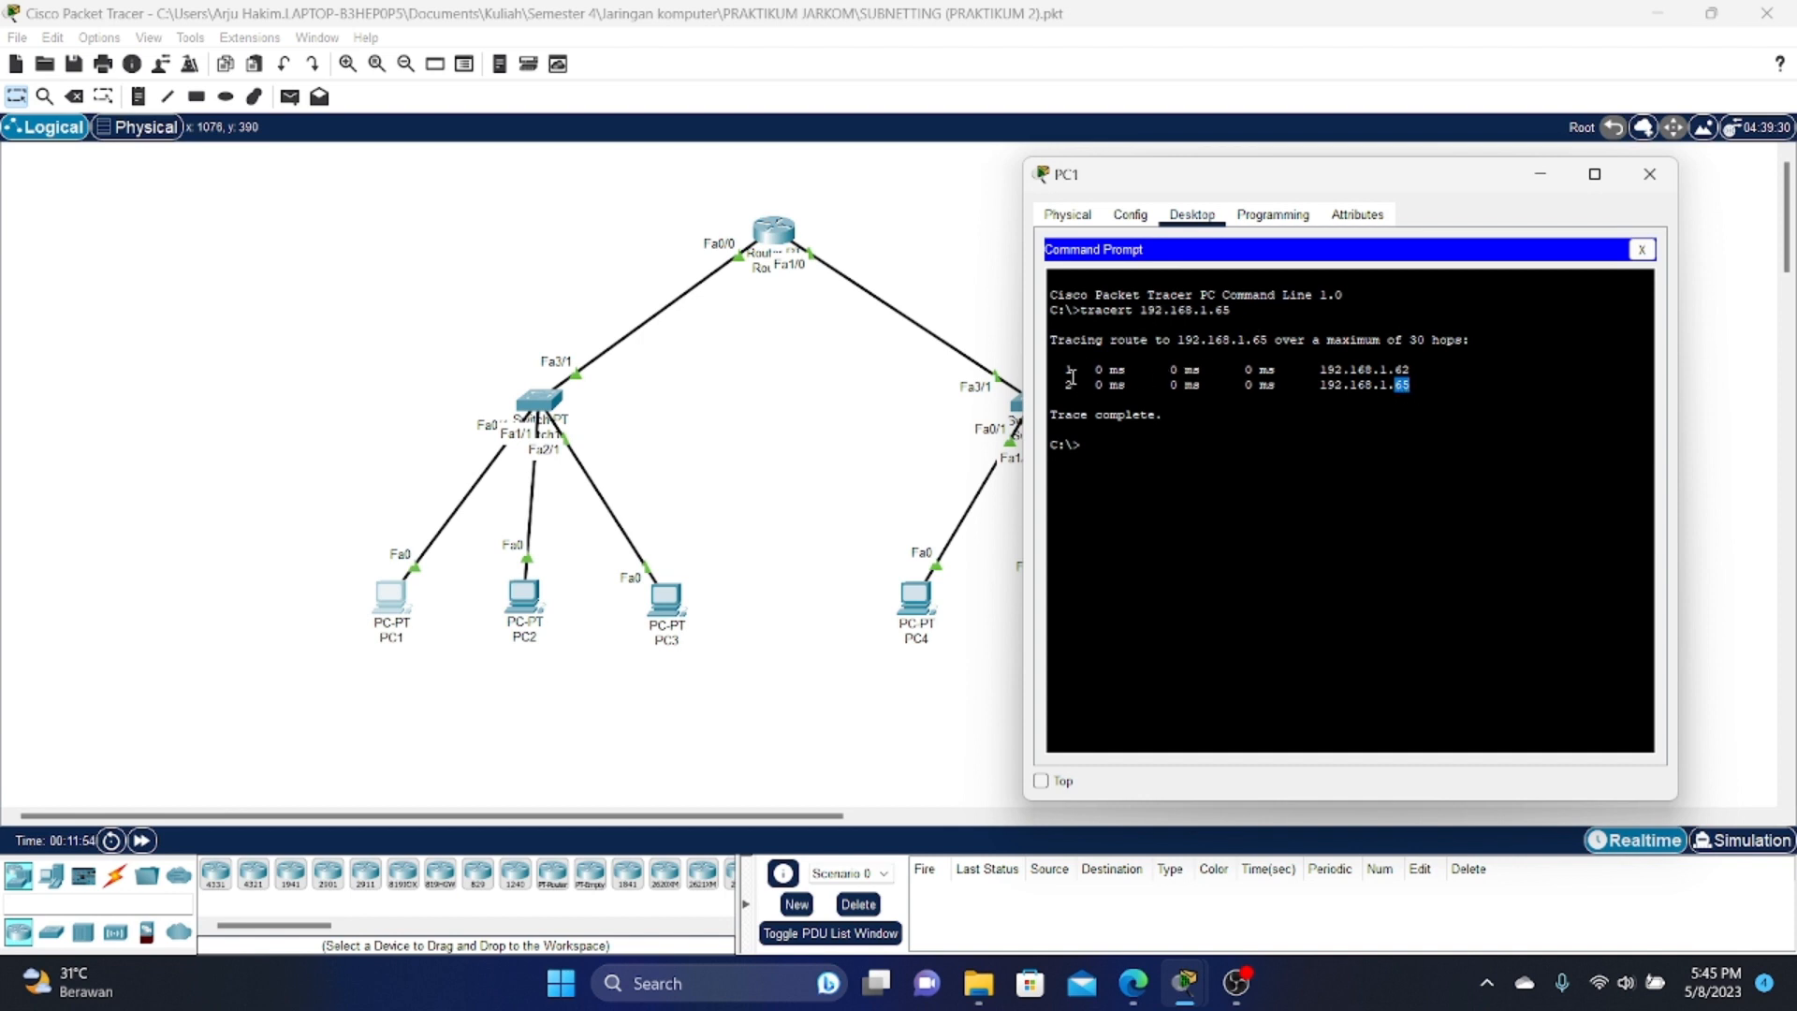
pyautogui.click(1649, 174)
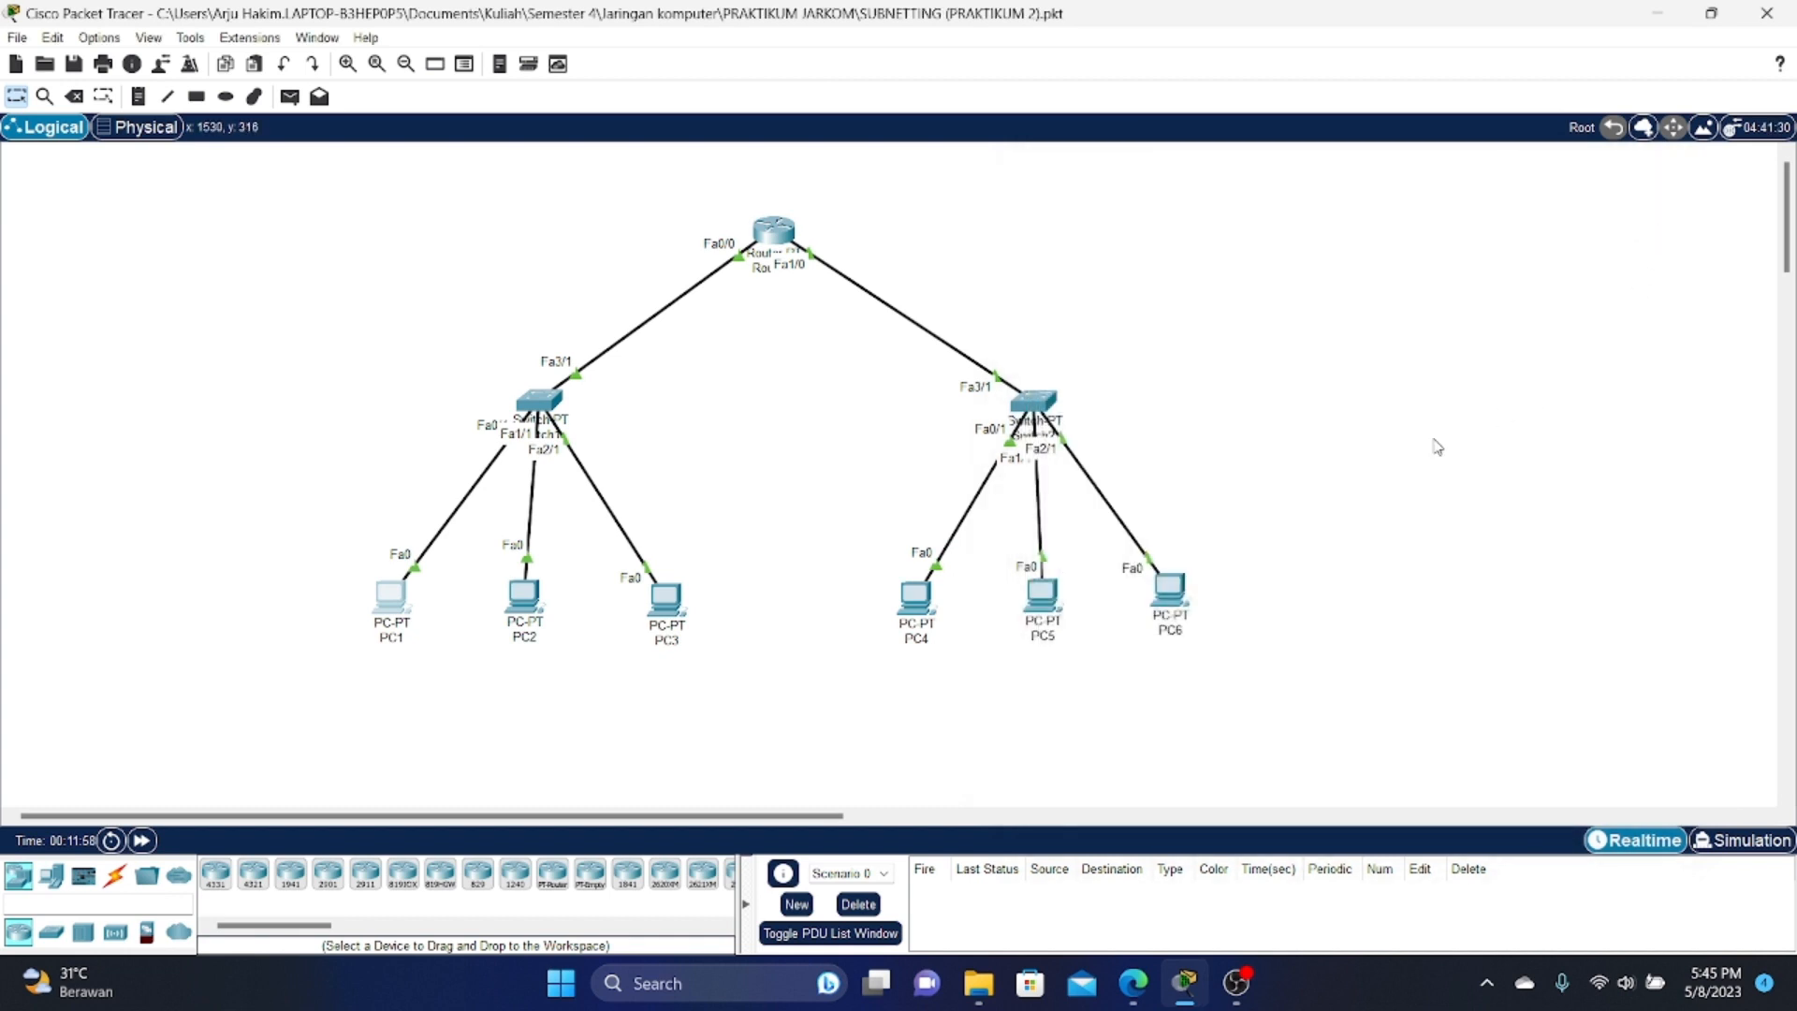